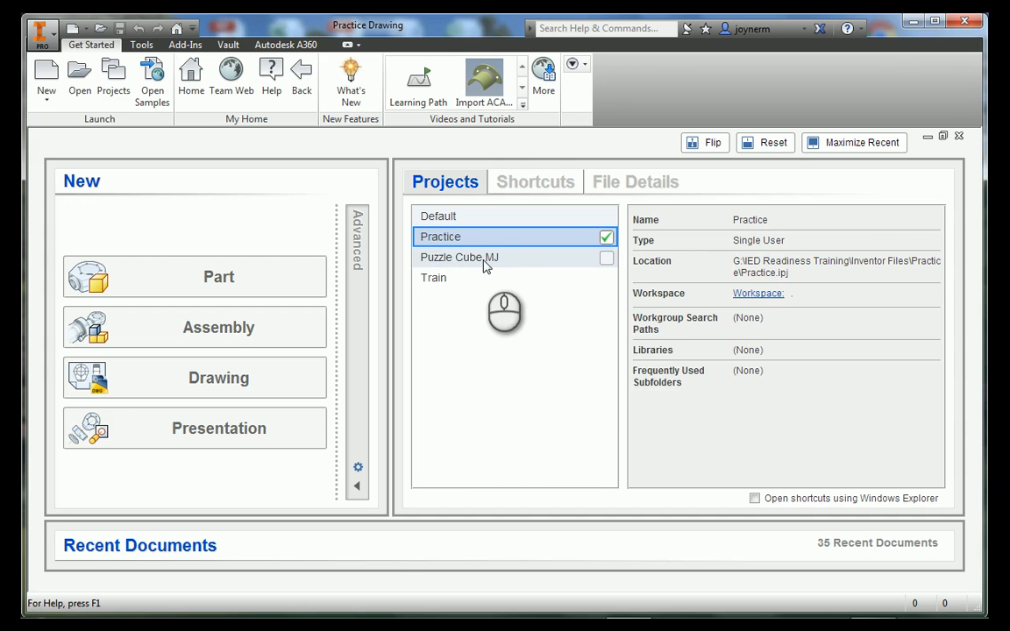
Make Puzzle Cube MJ the active project and create a new drawing from the English ANSI (in).idw template.
{"action": "left_click", "coordinate": [606, 258]}
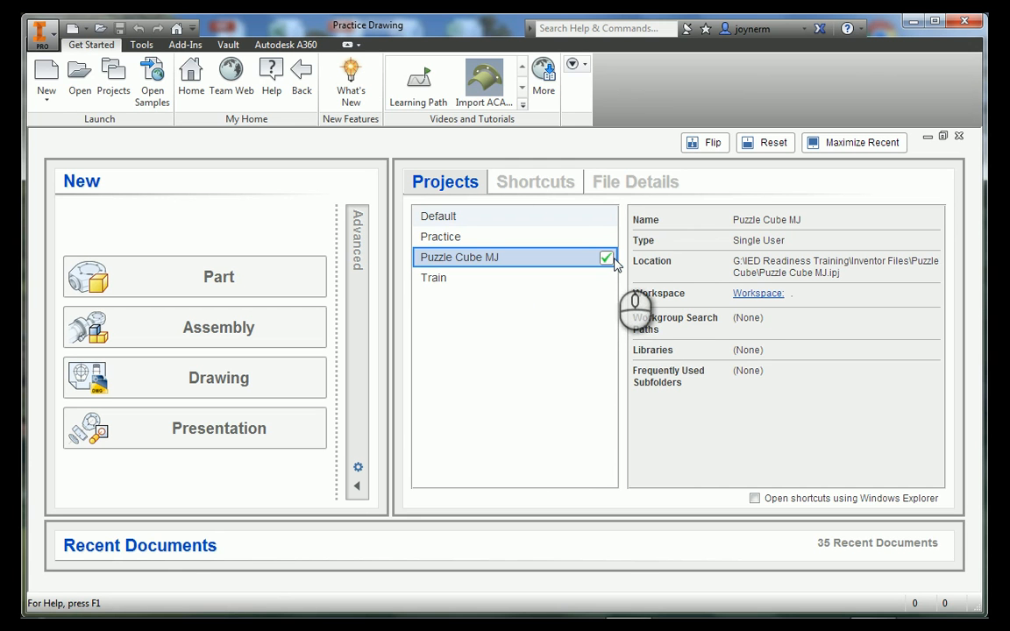
{"action": "left_click", "coordinate": [47, 74]}
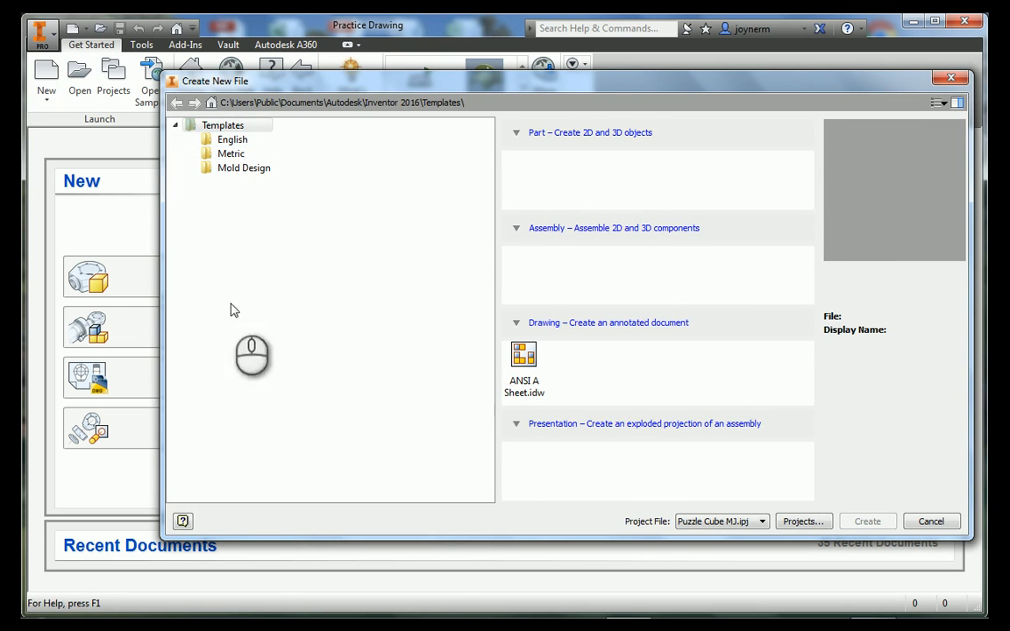
{"action": "left_click", "coordinate": [226, 146]}
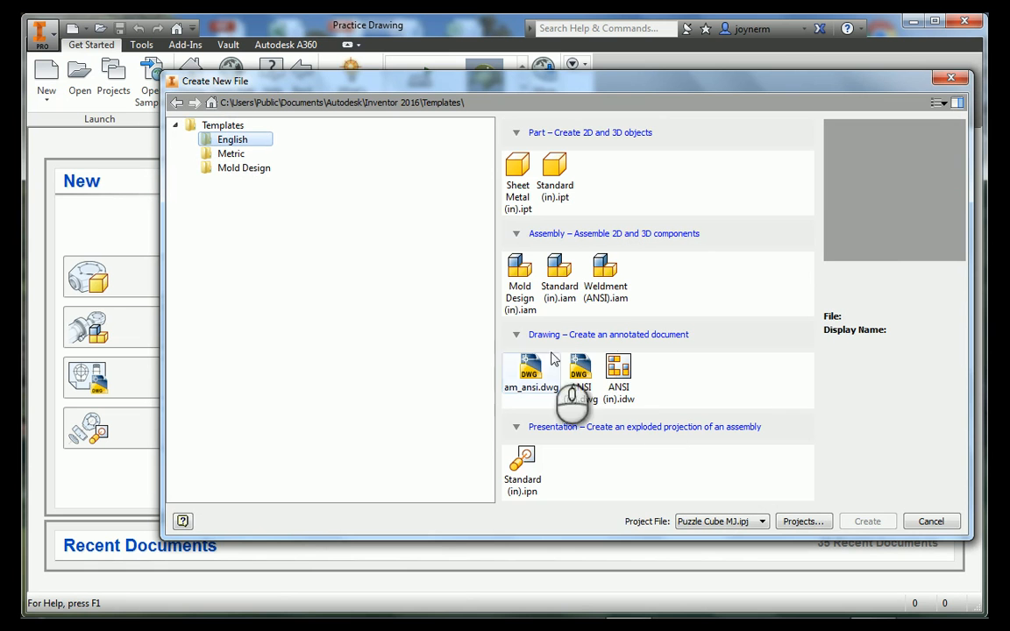
{"action": "double_click", "coordinate": [618, 369]}
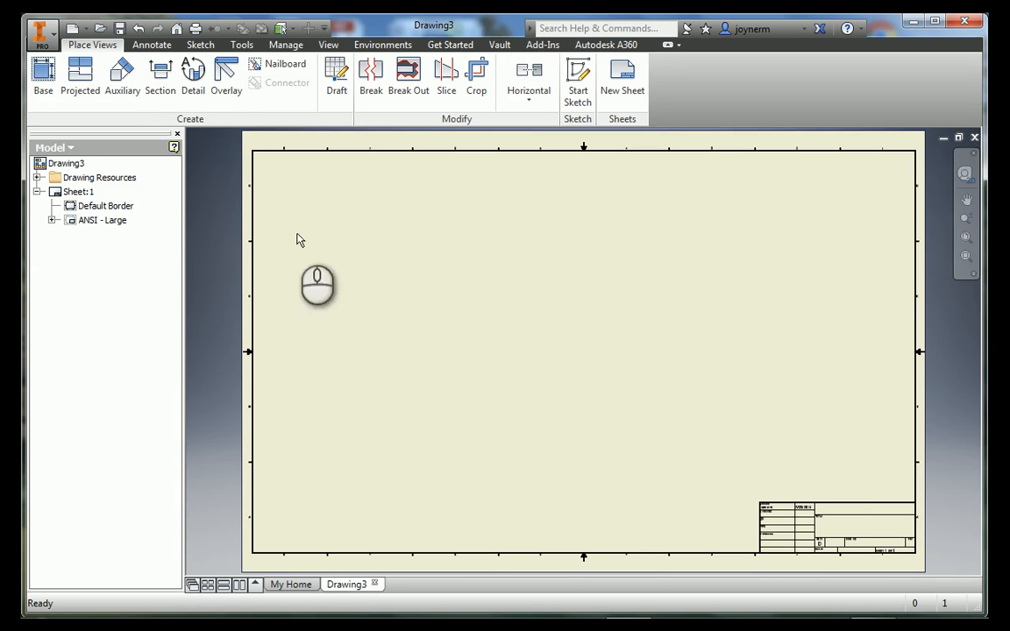
Set the drawing sheet's size to A and rename the sheet Puzzle Cube MJ.
{"action": "right_click", "coordinate": [77, 195]}
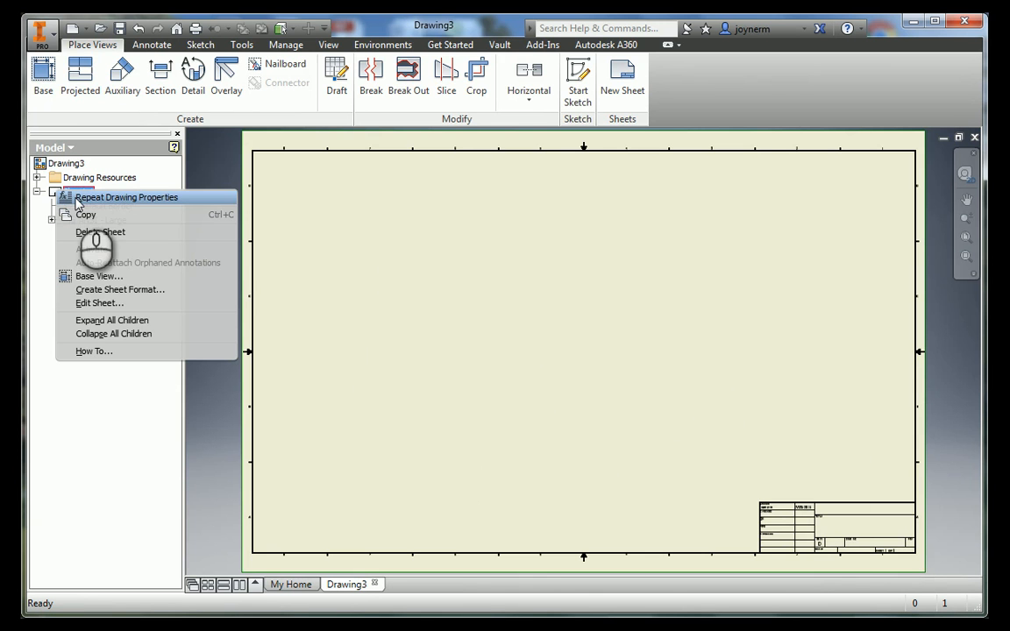
{"action": "left_click", "coordinate": [98, 303]}
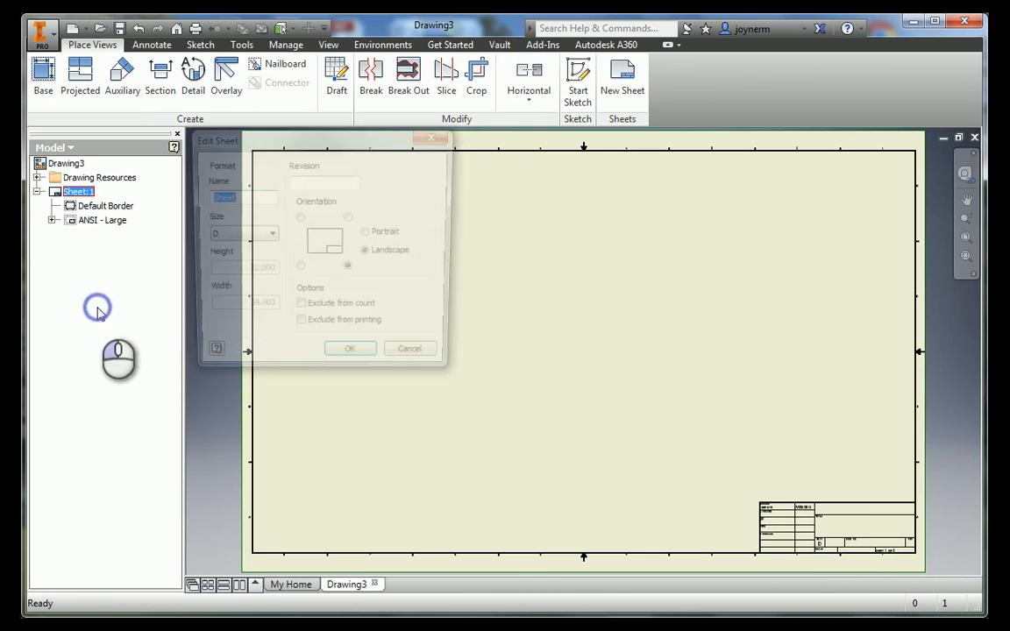
{"action": "left_click", "coordinate": [237, 234]}
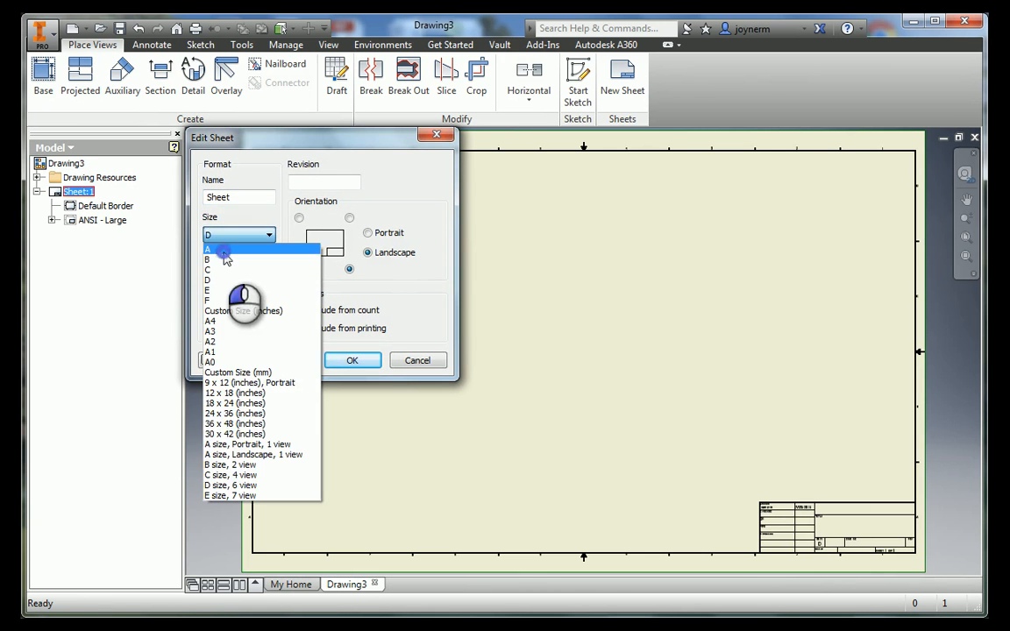
{"action": "left_click", "coordinate": [250, 249]}
{"action": "double_click", "coordinate": [254, 199]}
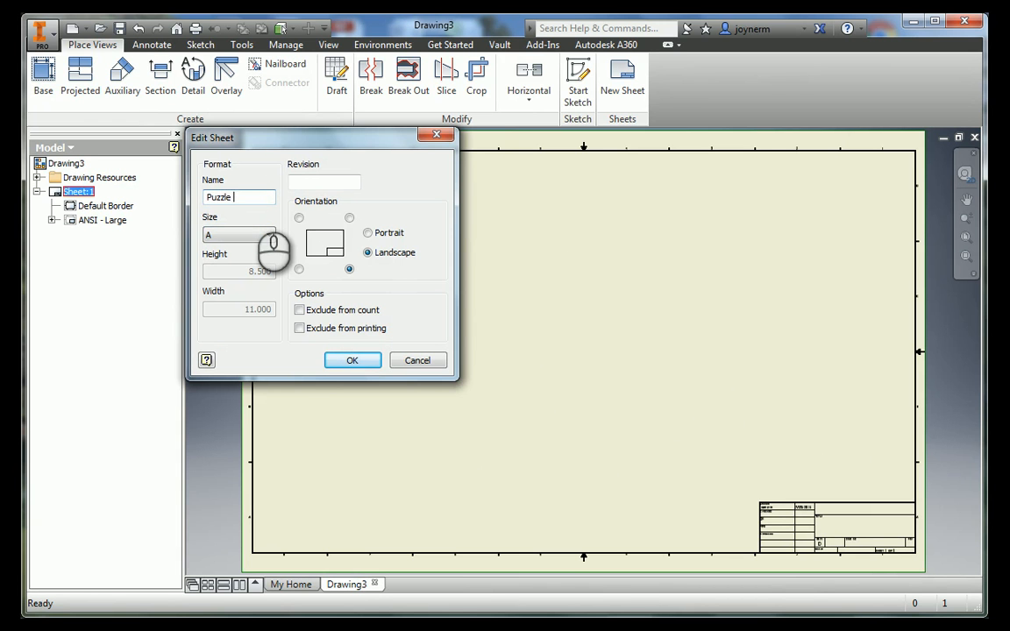
{"action": "type", "text": "Puzzle Cube MJ"}
{"action": "key", "text": "Return"}
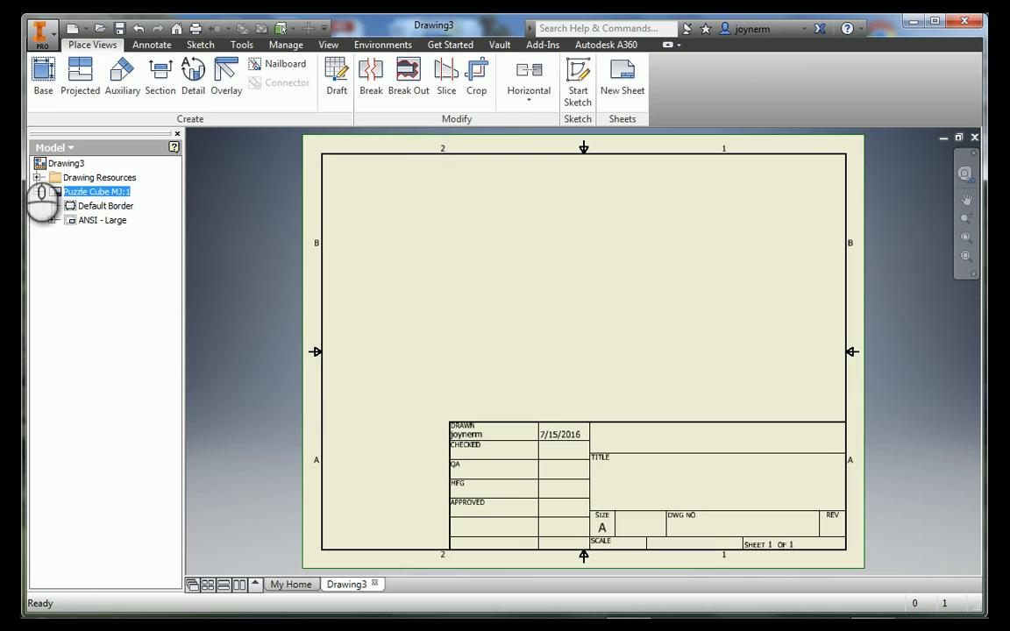
Replace the sheet's ANSI - Large title block with the ANSI A title block from the drawing resources.
{"action": "right_click", "coordinate": [75, 221]}
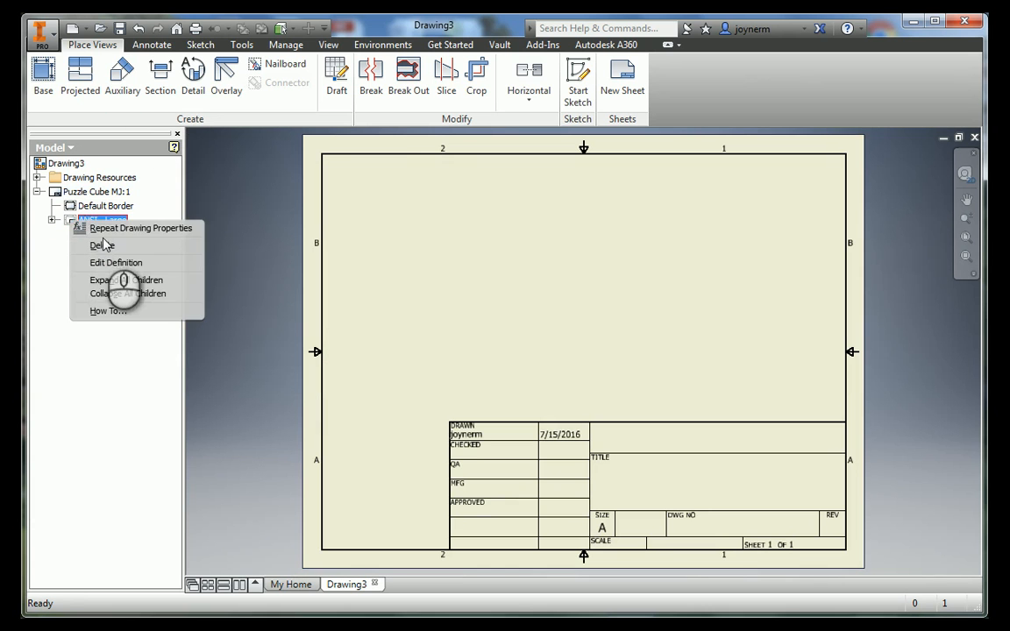
{"action": "left_click", "coordinate": [102, 245]}
{"action": "left_click", "coordinate": [37, 177]}
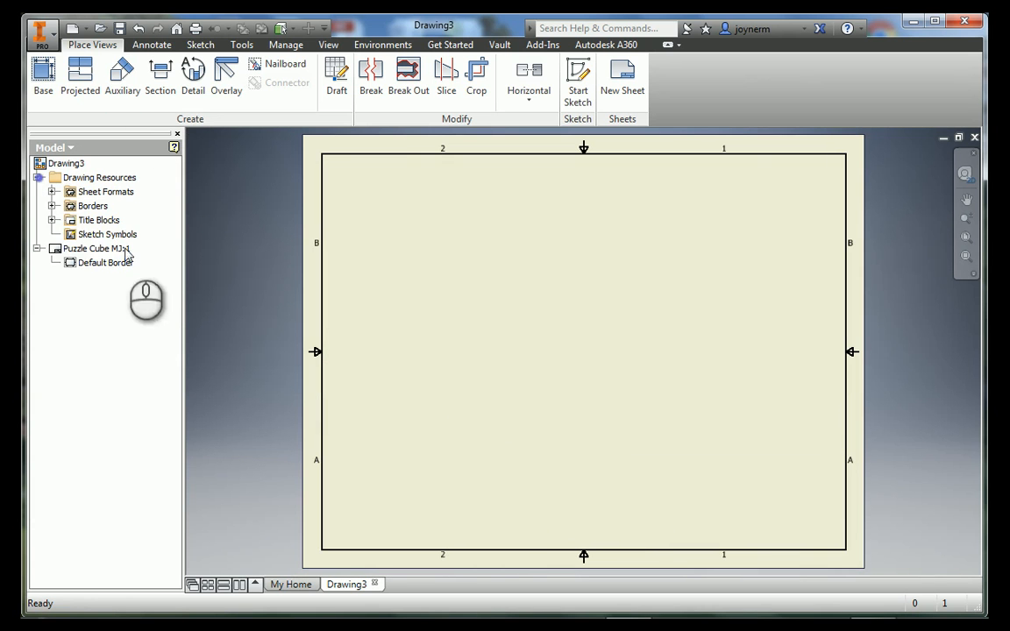
{"action": "left_click", "coordinate": [52, 220]}
{"action": "right_click", "coordinate": [107, 249]}
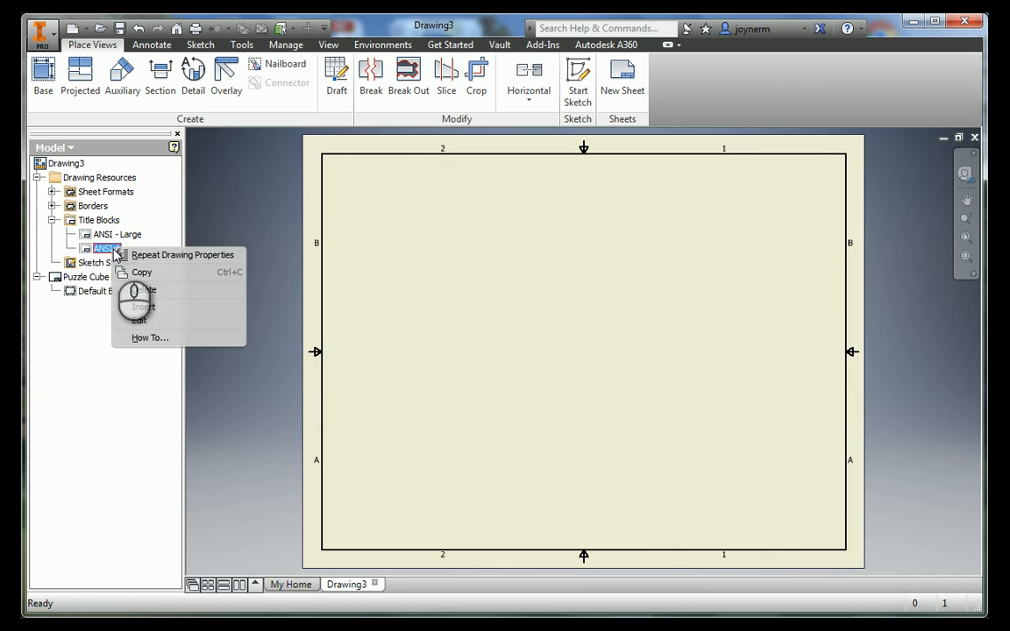
{"action": "left_click", "coordinate": [149, 307]}
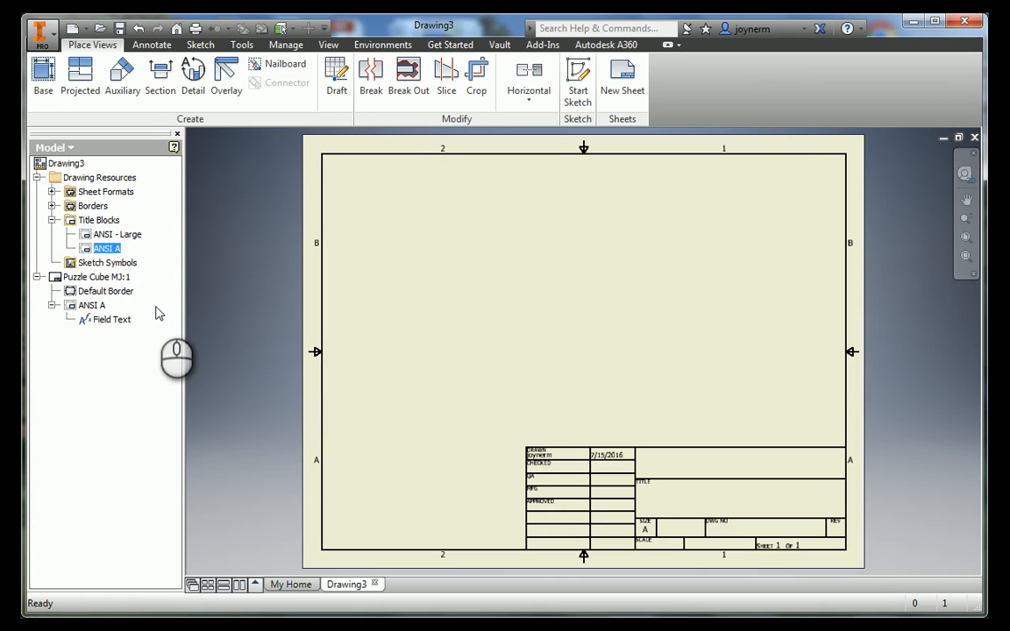
Enter Puzzle Cube Project MJ as the title in the drawing's iProperties summary.
{"action": "left_click", "coordinate": [48, 35]}
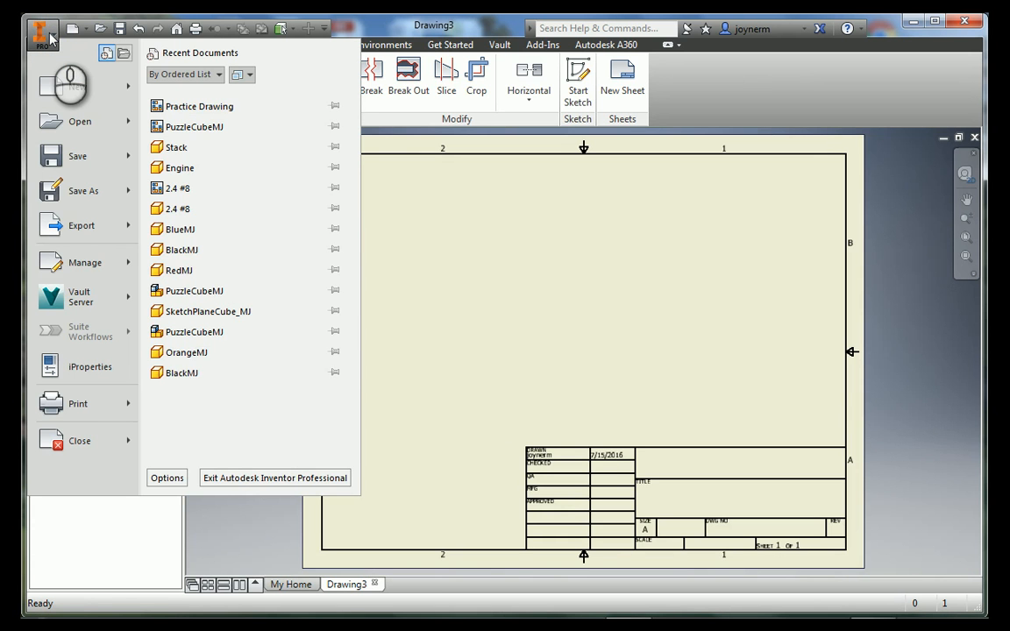
{"action": "left_click", "coordinate": [68, 368]}
{"action": "left_click", "coordinate": [419, 128]}
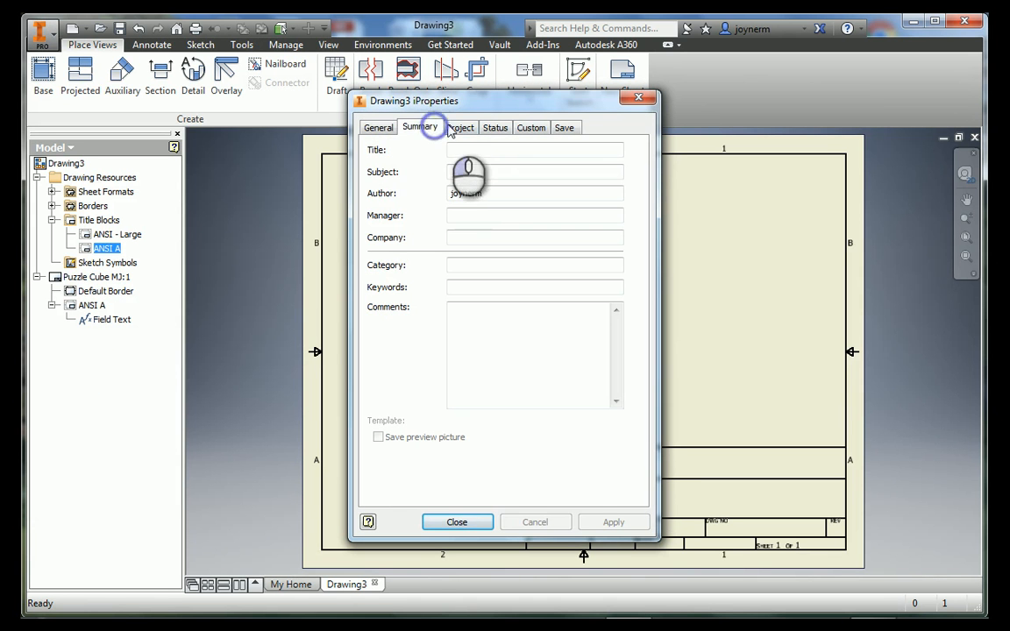
{"action": "left_click", "coordinate": [475, 152]}
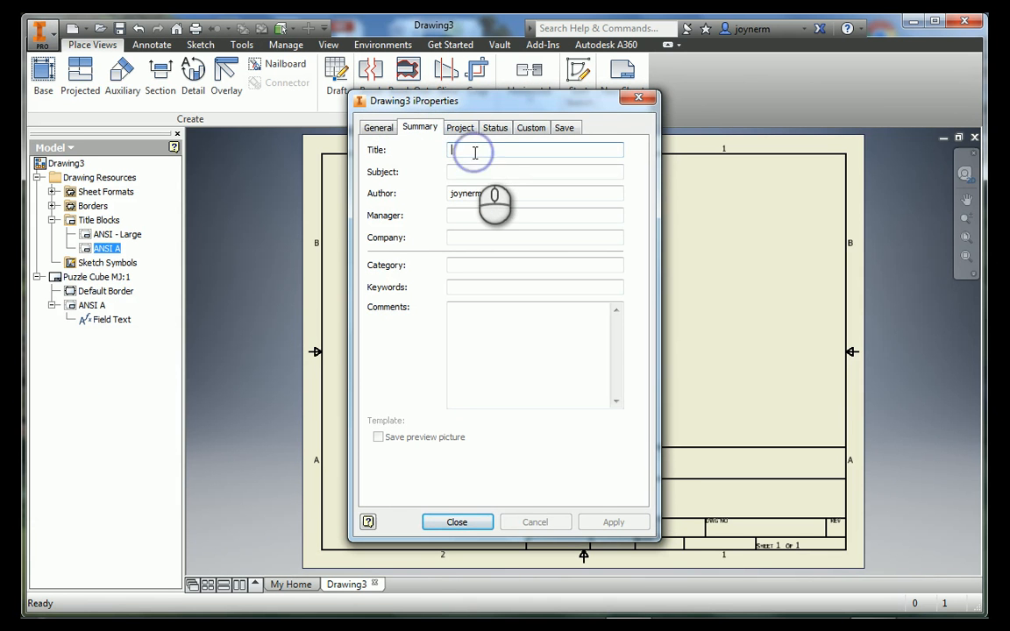
{"action": "type", "text": "P"}
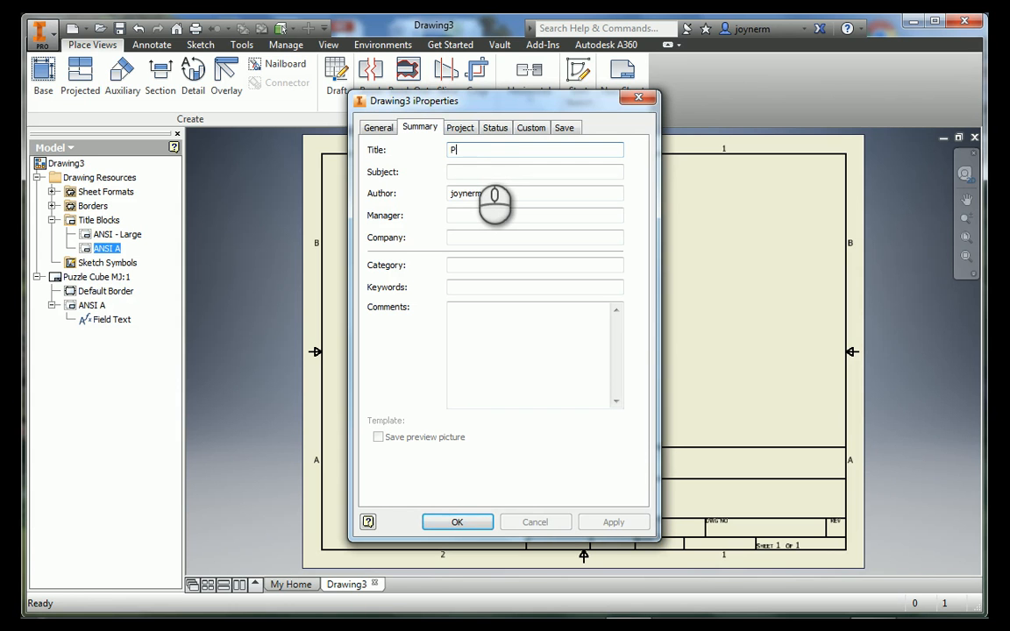
{"action": "type", "text": "uzzle Cube Project"}
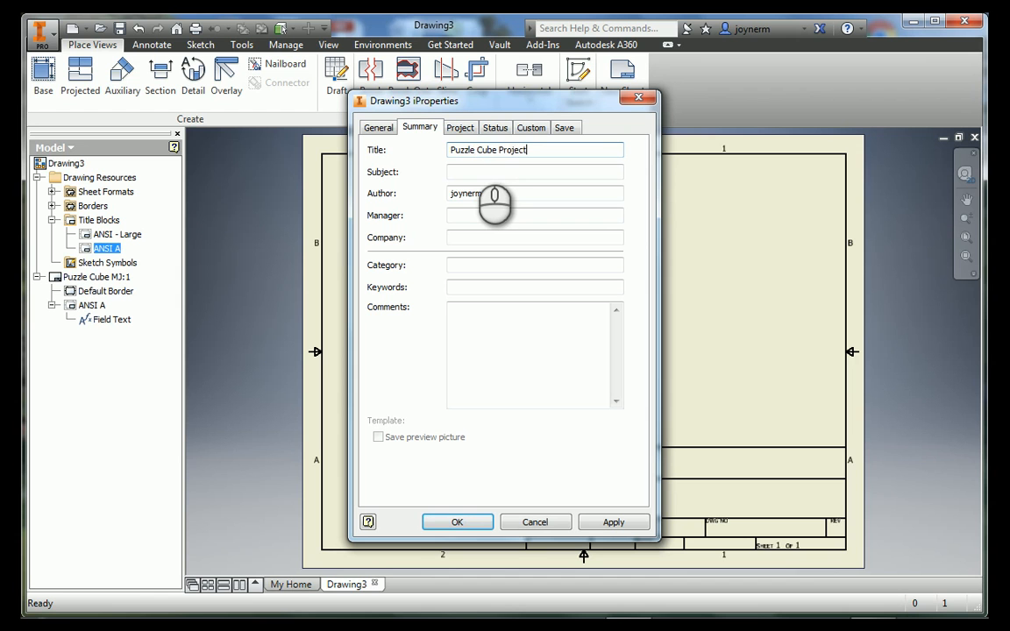
Fill in the author's name, set the company to IED Period 4, and apply the drawing properties.
{"action": "key", "text": "Tab"}
{"action": "key", "text": "Tab"}
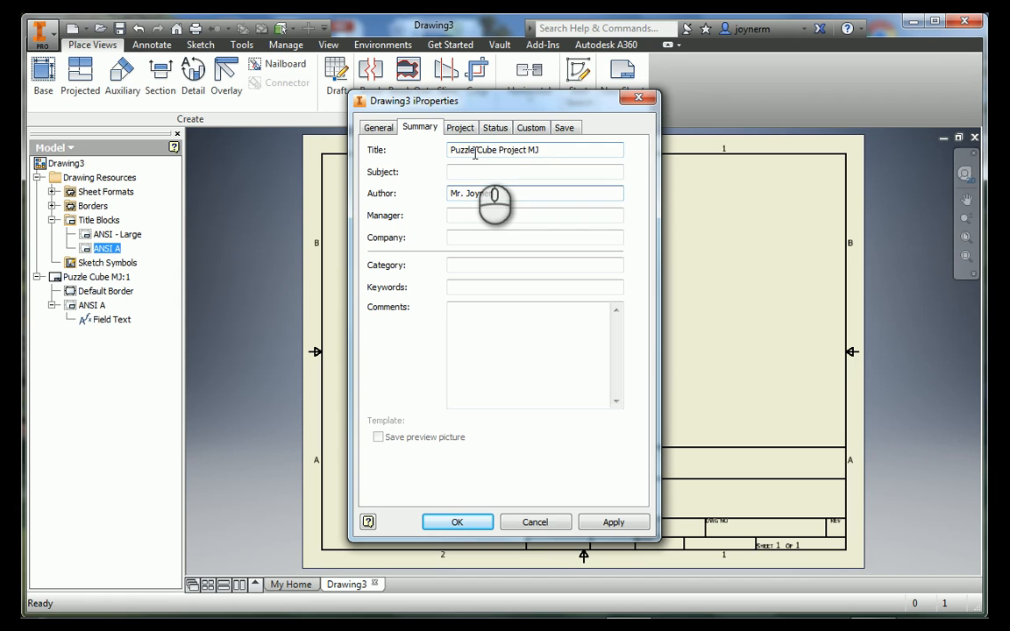
{"action": "key", "text": "Tab"}
{"action": "key", "text": "Tab"}
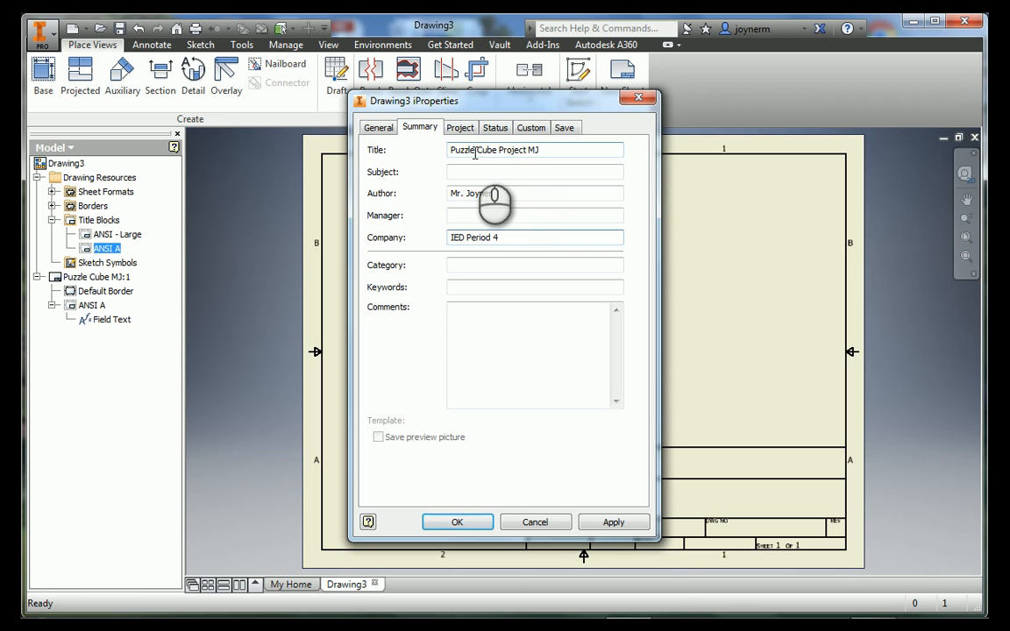
{"action": "left_click", "coordinate": [624, 523]}
{"action": "left_click", "coordinate": [457, 522]}
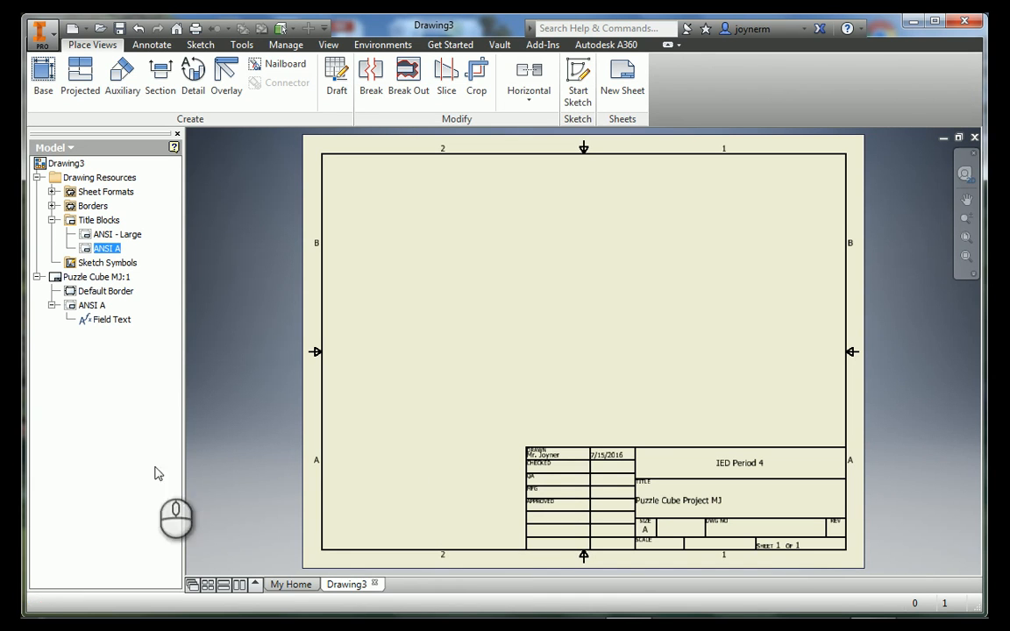
Collapse the existing sheet in the model tree and add five new sheets to the drawing.
{"action": "left_click", "coordinate": [38, 277]}
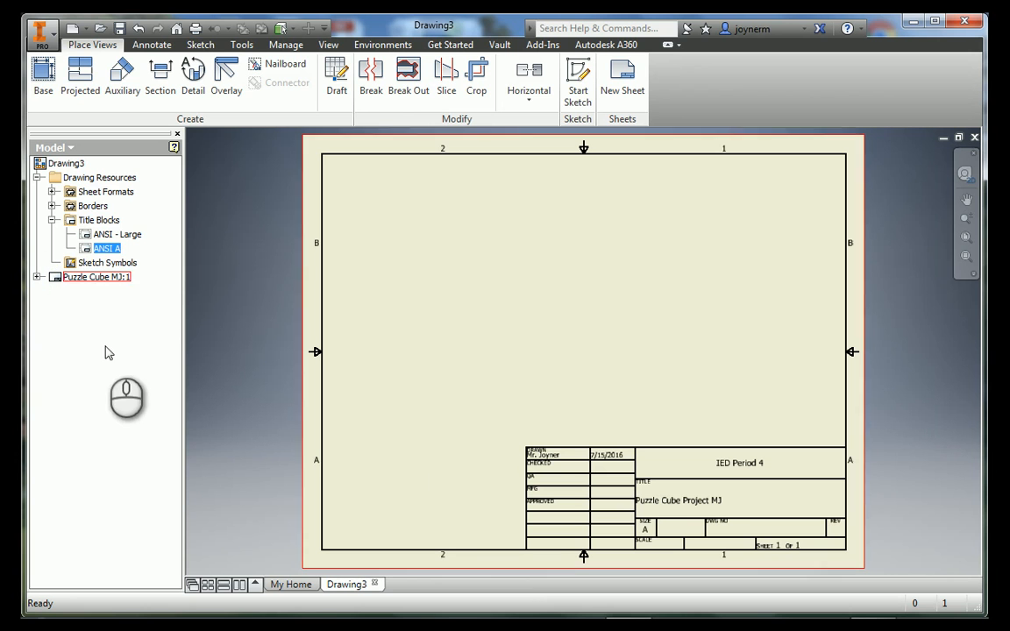
{"action": "left_click", "coordinate": [78, 324]}
{"action": "right_click", "coordinate": [77, 321]}
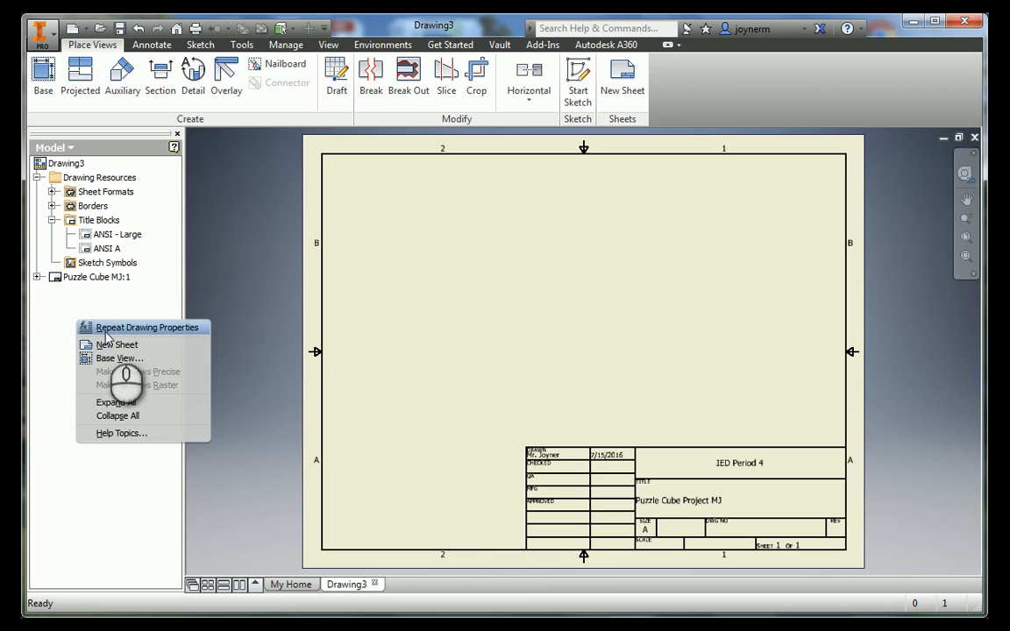
{"action": "left_click", "coordinate": [106, 344]}
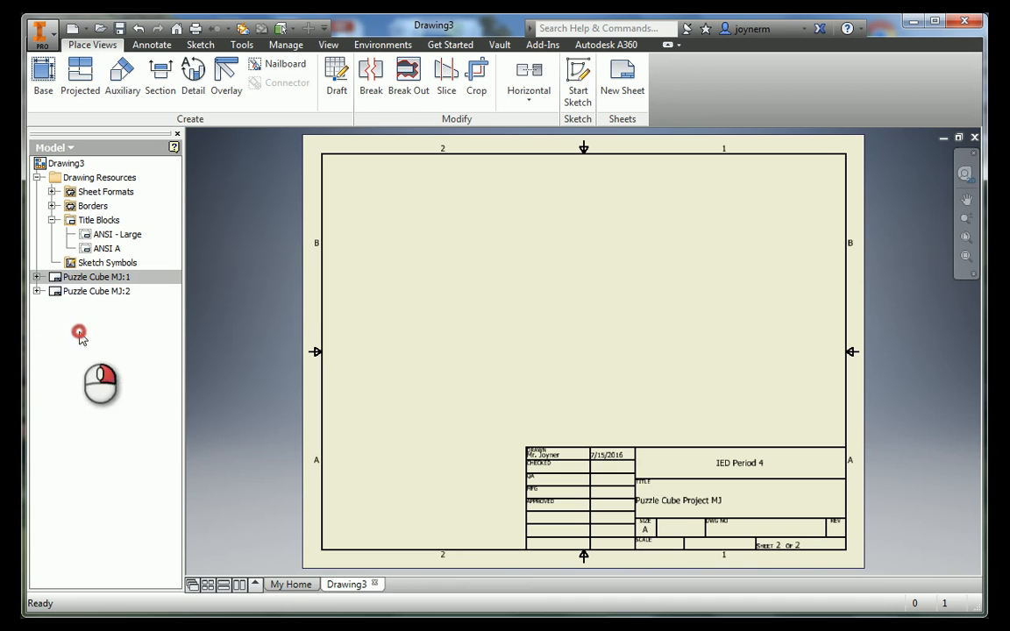
{"action": "right_click", "coordinate": [77, 326]}
{"action": "left_click", "coordinate": [99, 349]}
{"action": "right_click", "coordinate": [95, 344]}
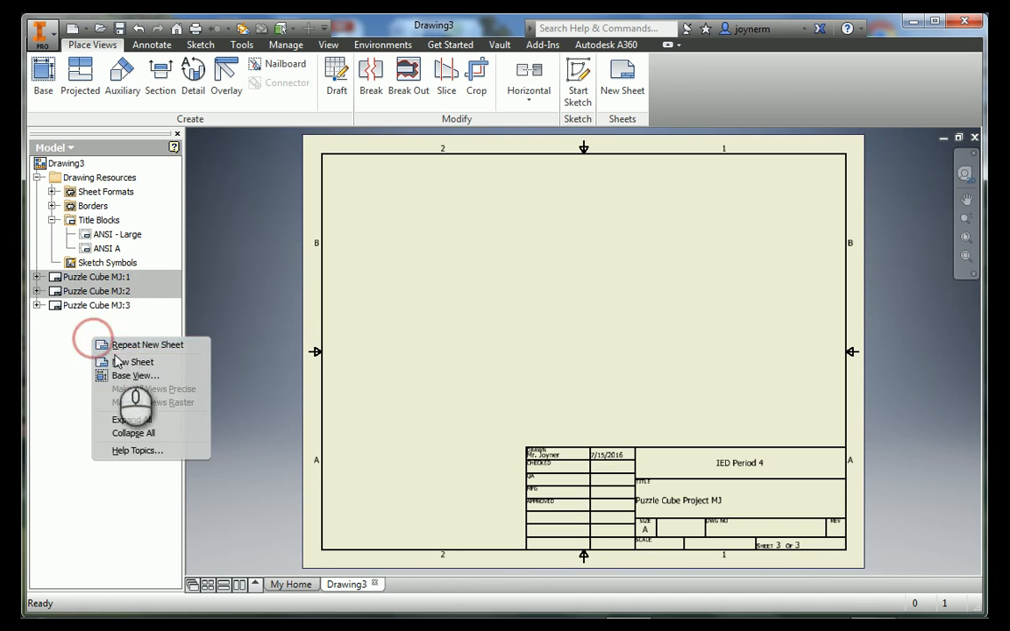
{"action": "left_click", "coordinate": [119, 359]}
{"action": "right_click", "coordinate": [101, 343]}
{"action": "left_click", "coordinate": [143, 383]}
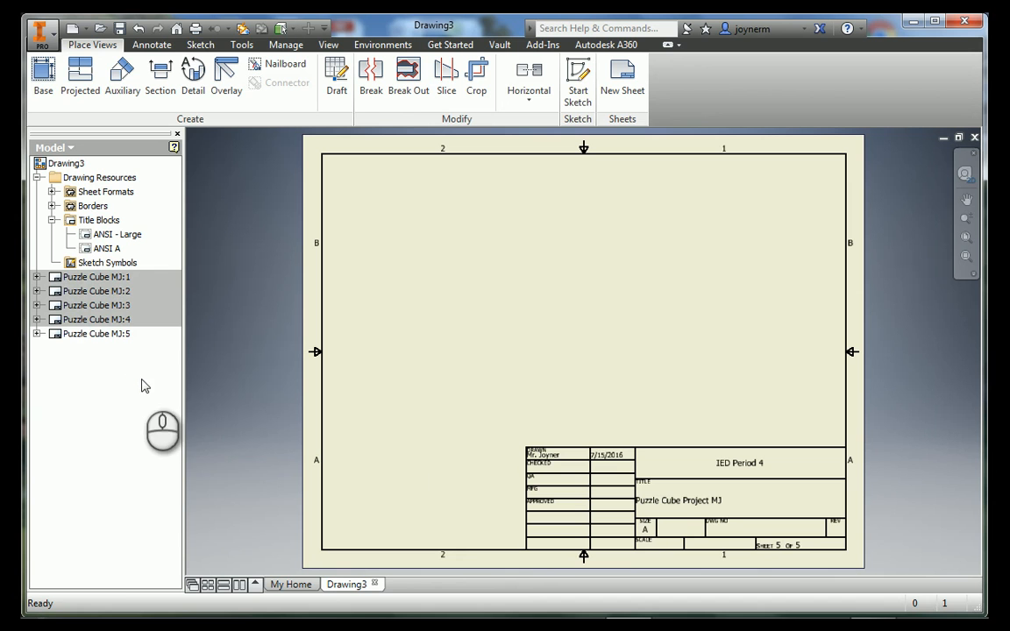
{"action": "right_click", "coordinate": [144, 385]}
{"action": "left_click", "coordinate": [180, 404]}
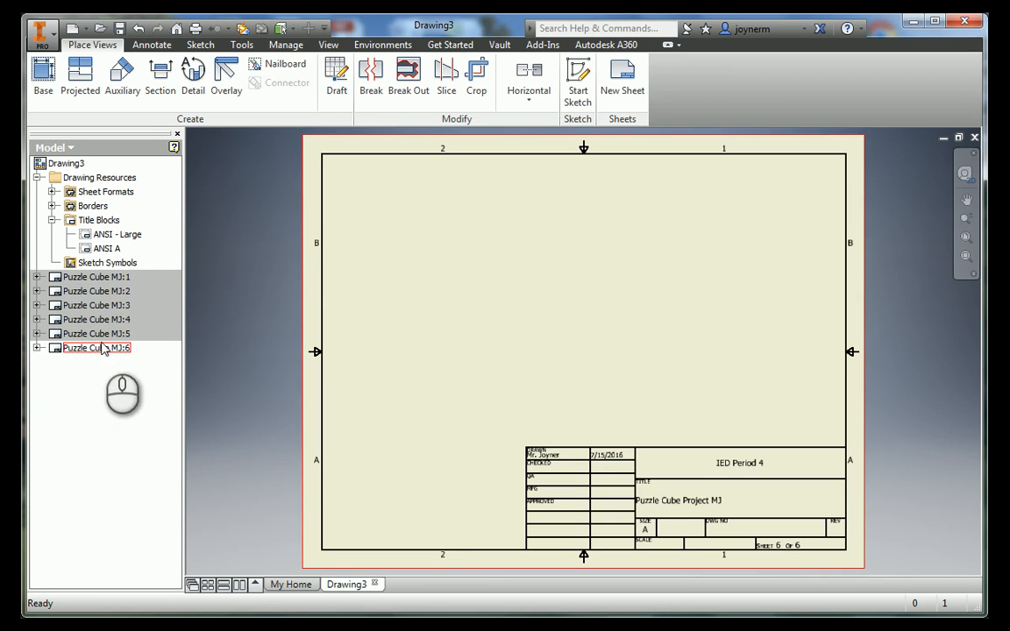
Rename the first sheet in the drawing as Exploded View.
{"action": "right_click", "coordinate": [99, 278]}
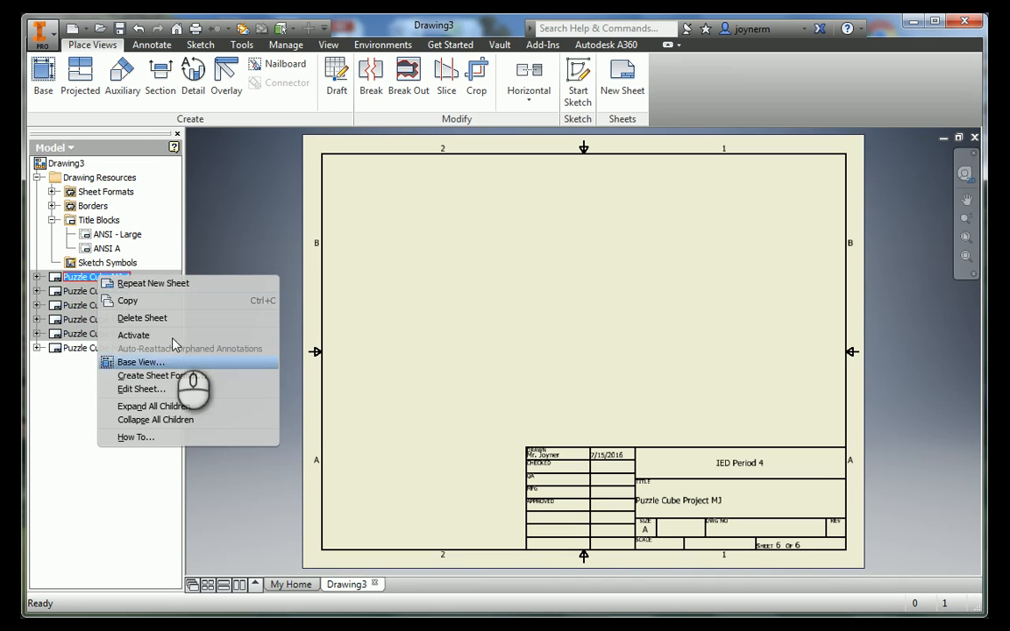
{"action": "left_click", "coordinate": [211, 396]}
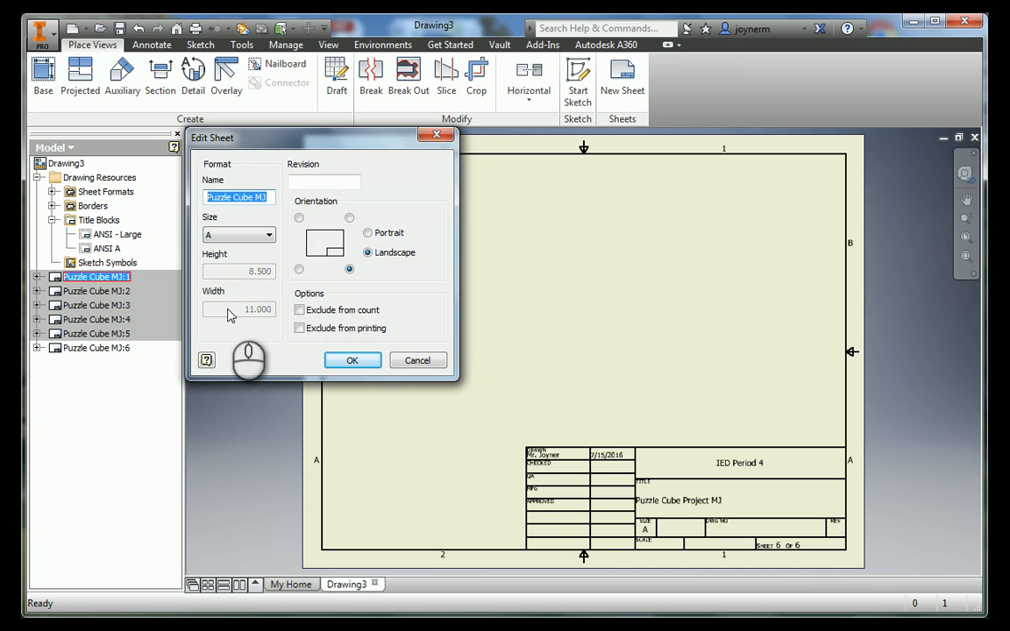
{"action": "type", "text": "Explode"}
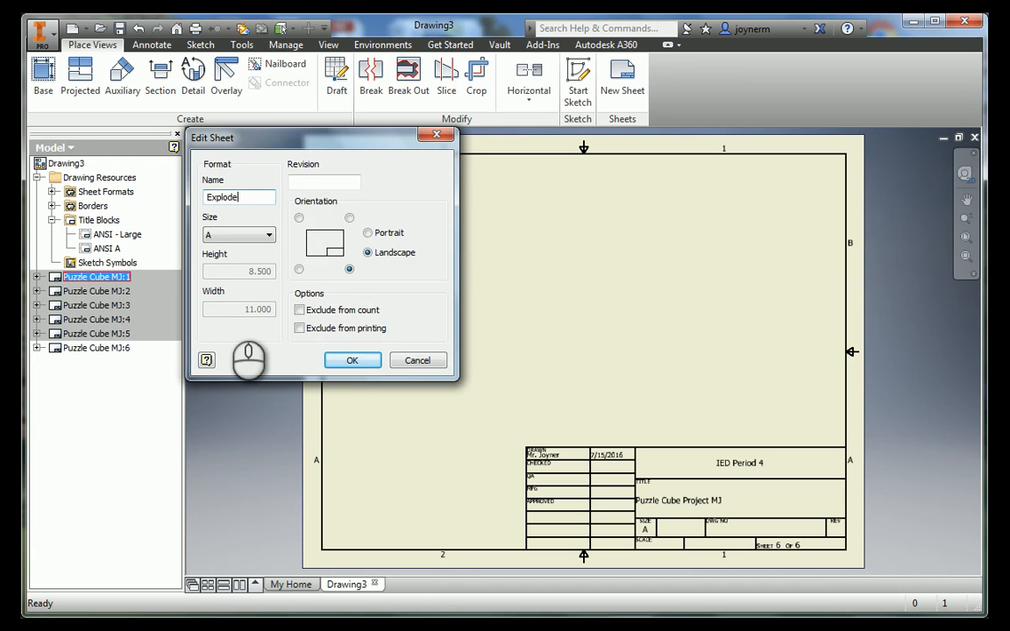
{"action": "type", "text": "d View"}
{"action": "key", "text": "Return"}
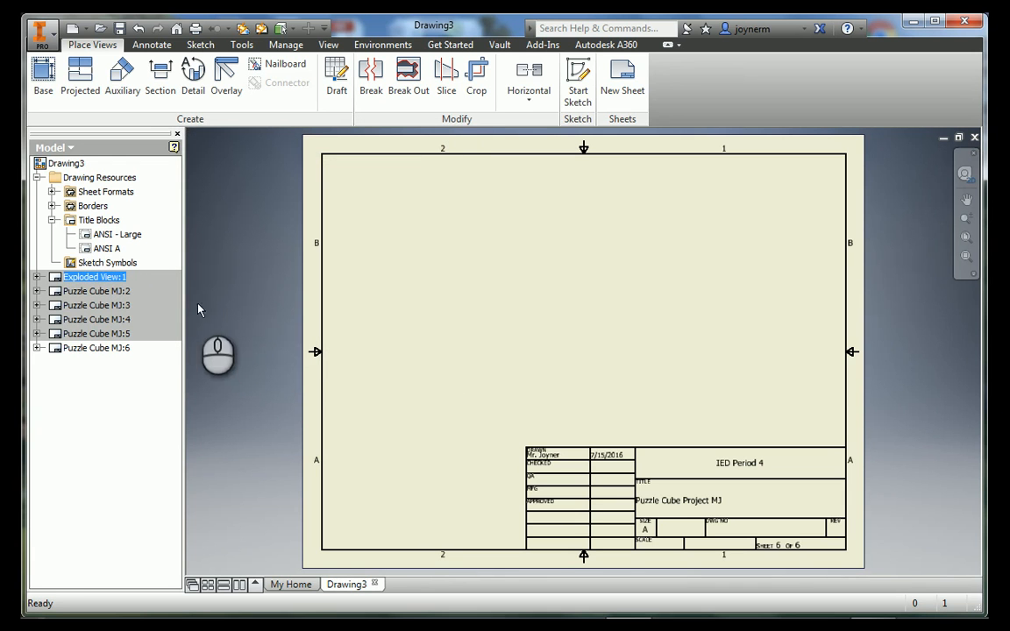
Rename the second sheet in the drawing as Blue.
{"action": "right_click", "coordinate": [114, 292]}
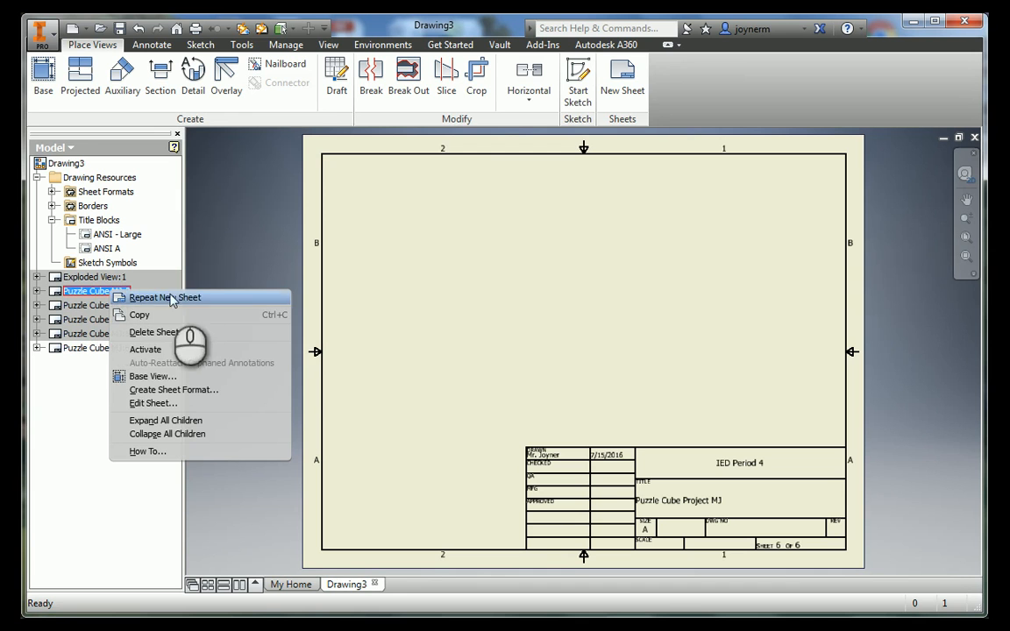
{"action": "left_click", "coordinate": [175, 405]}
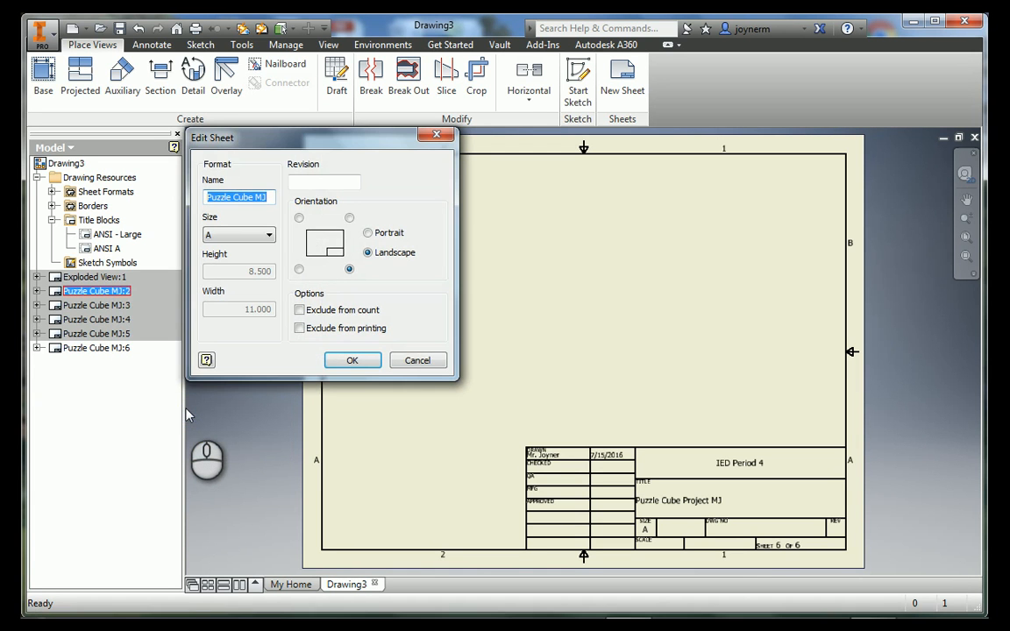
{"action": "type", "text": "Blue"}
{"action": "key", "text": "Return"}
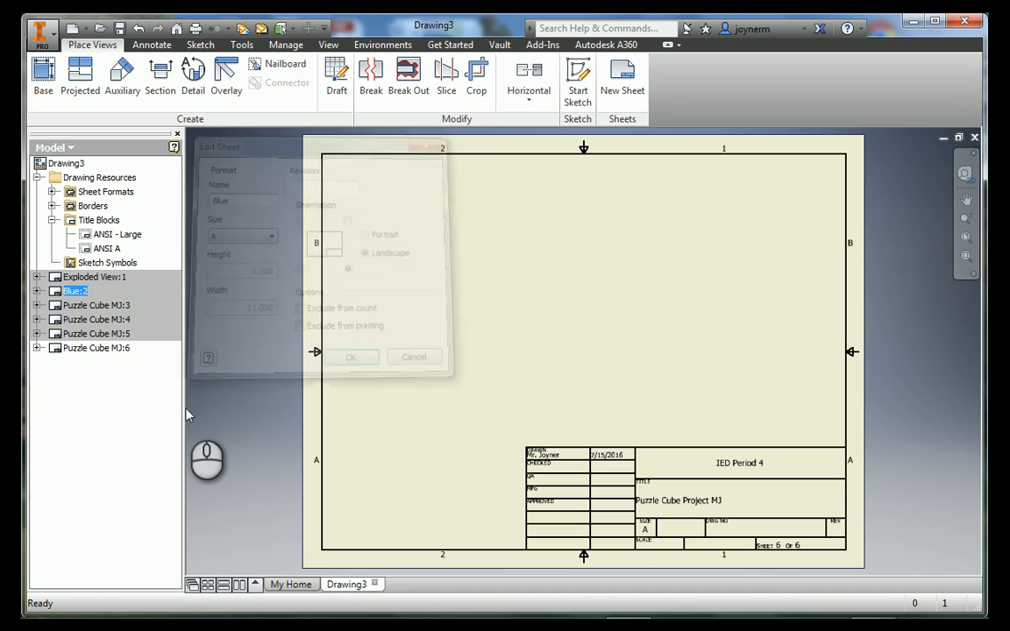
Rename the third sheet in the drawing as Red.
{"action": "right_click", "coordinate": [92, 305]}
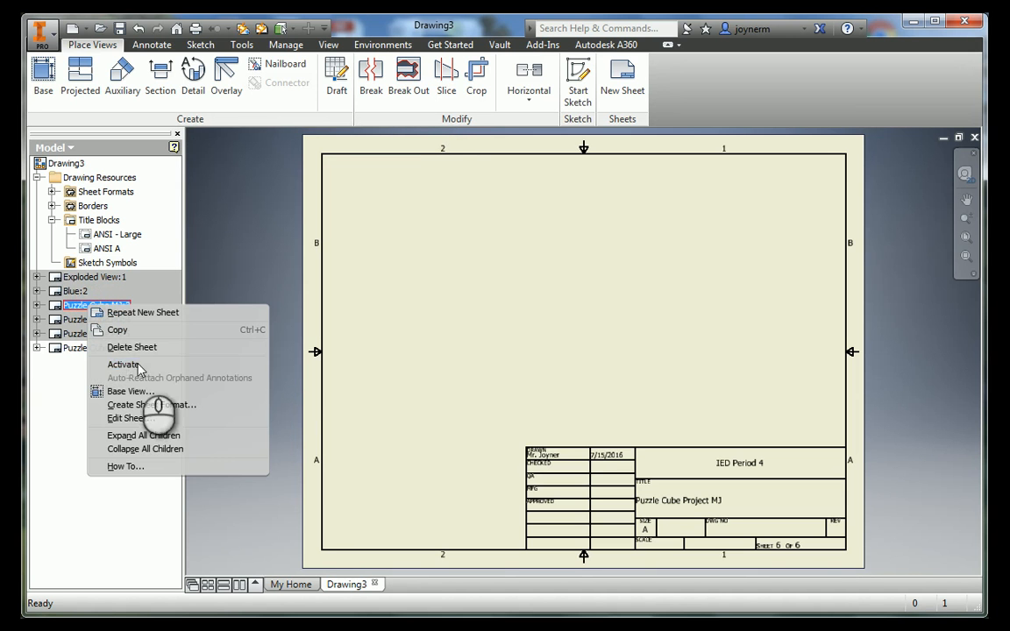
{"action": "left_click", "coordinate": [131, 418]}
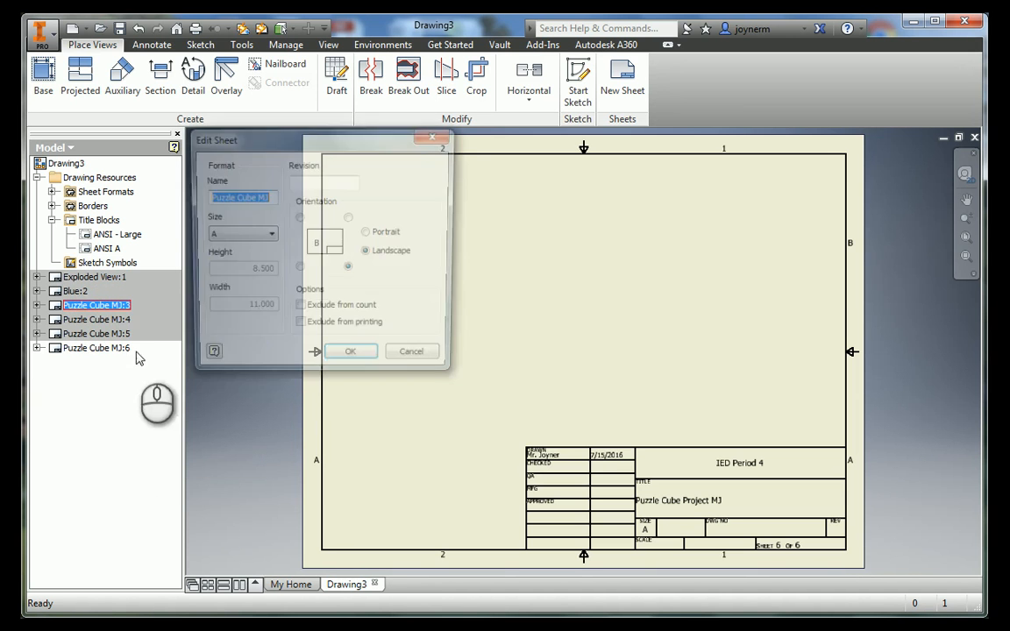
{"action": "type", "text": "T"}
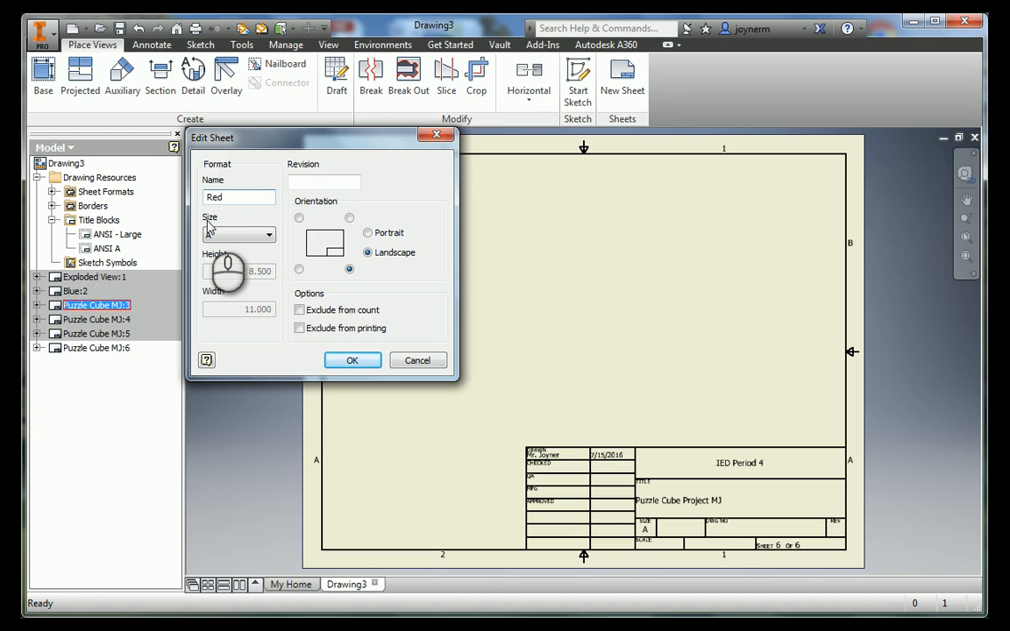
{"action": "key", "text": "Return"}
Rename the fourth sheet in the drawing as Brown.
{"action": "right_click", "coordinate": [96, 319]}
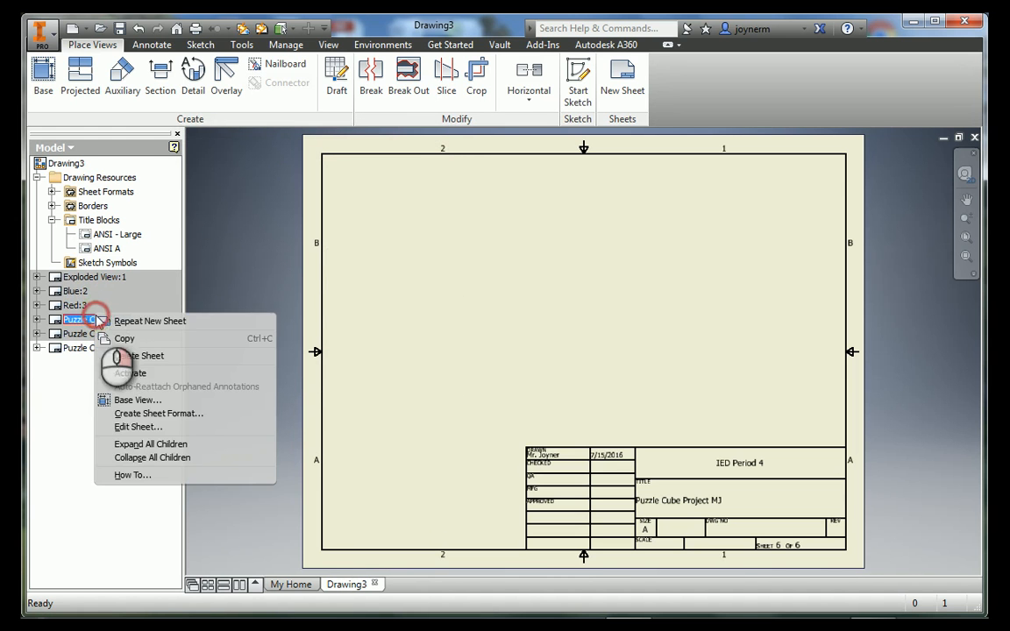
{"action": "left_click", "coordinate": [138, 427]}
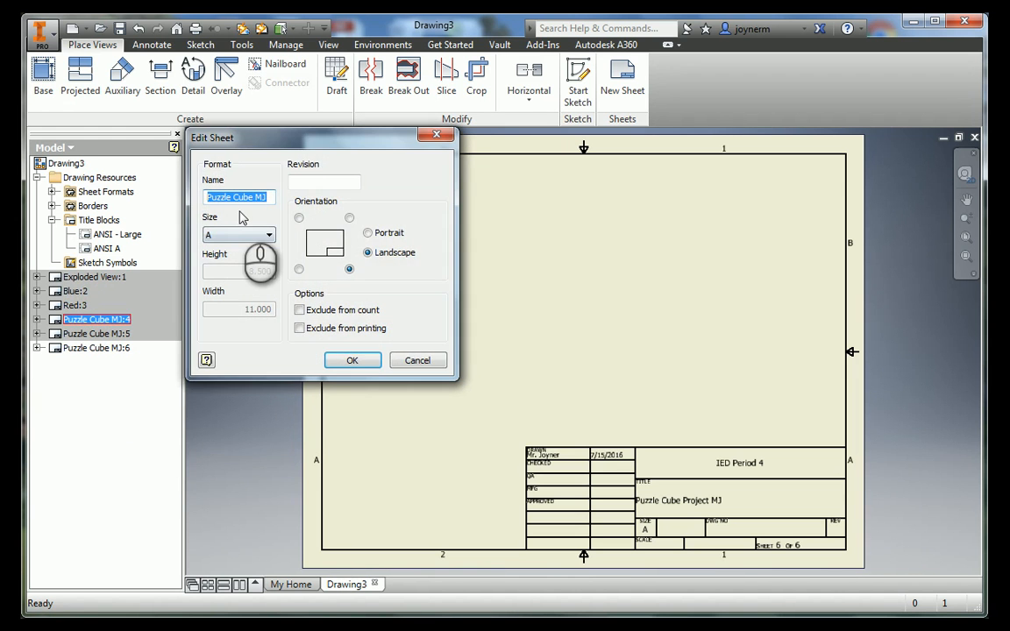
{"action": "type", "text": "Brown"}
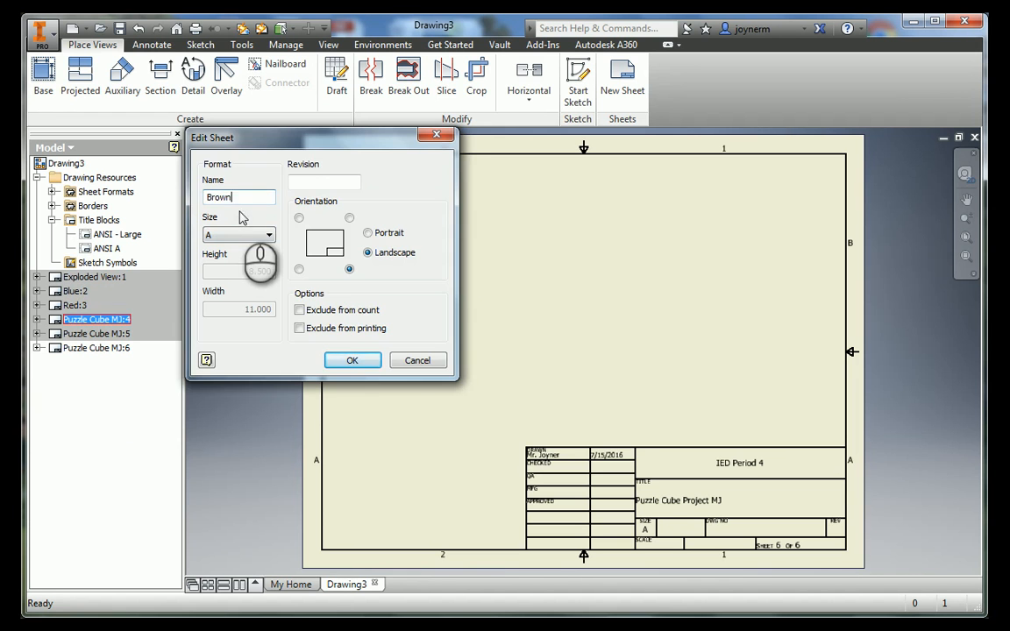
{"action": "key", "text": "Return"}
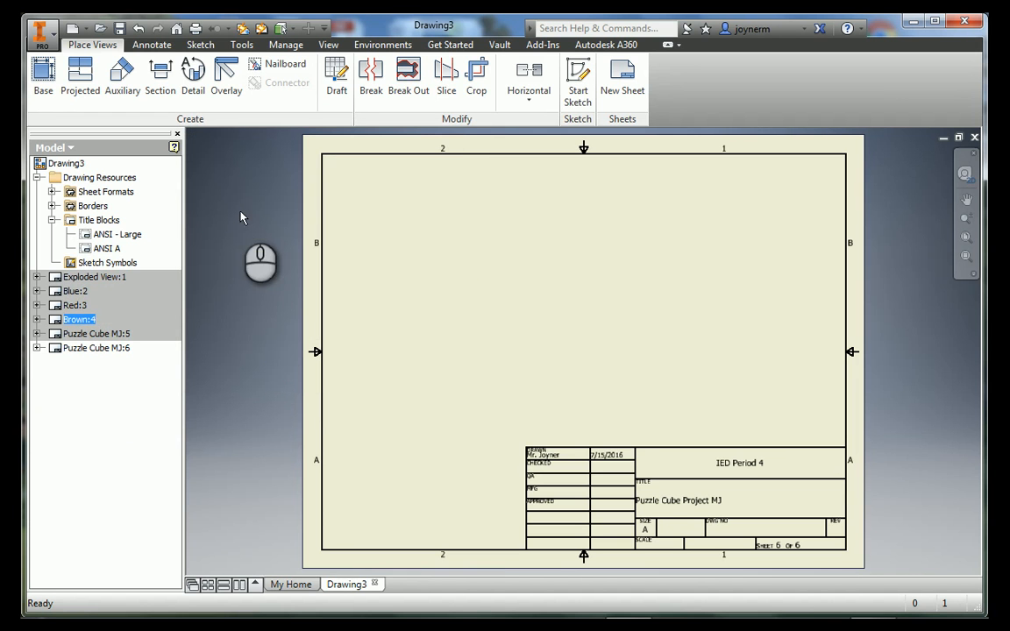
Rename the fifth sheet in the drawing as Orange.
{"action": "right_click", "coordinate": [107, 337]}
{"action": "left_click", "coordinate": [140, 444]}
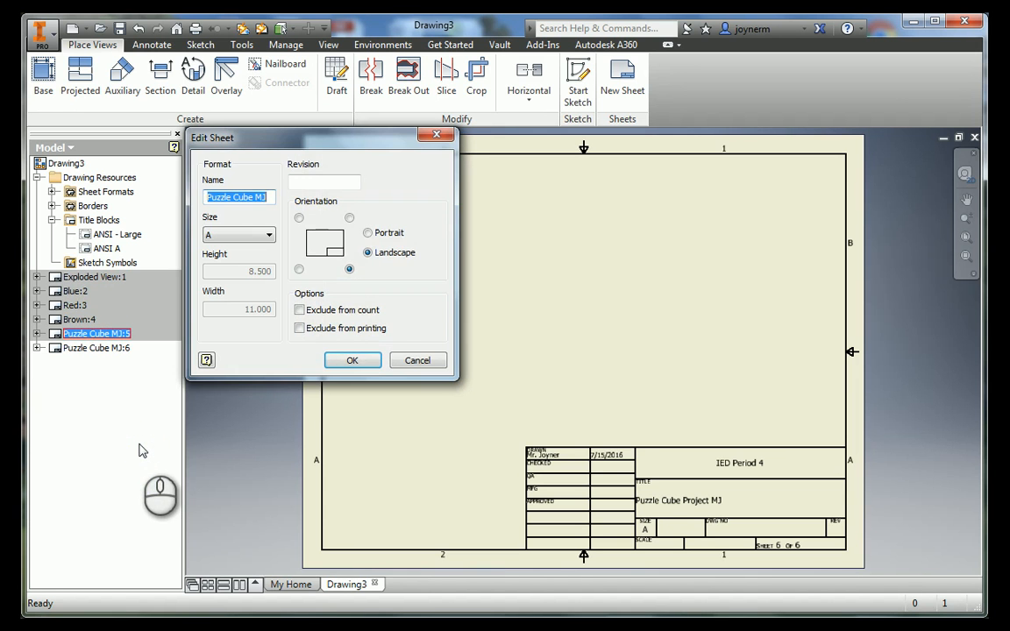
{"action": "type", "text": "Orange"}
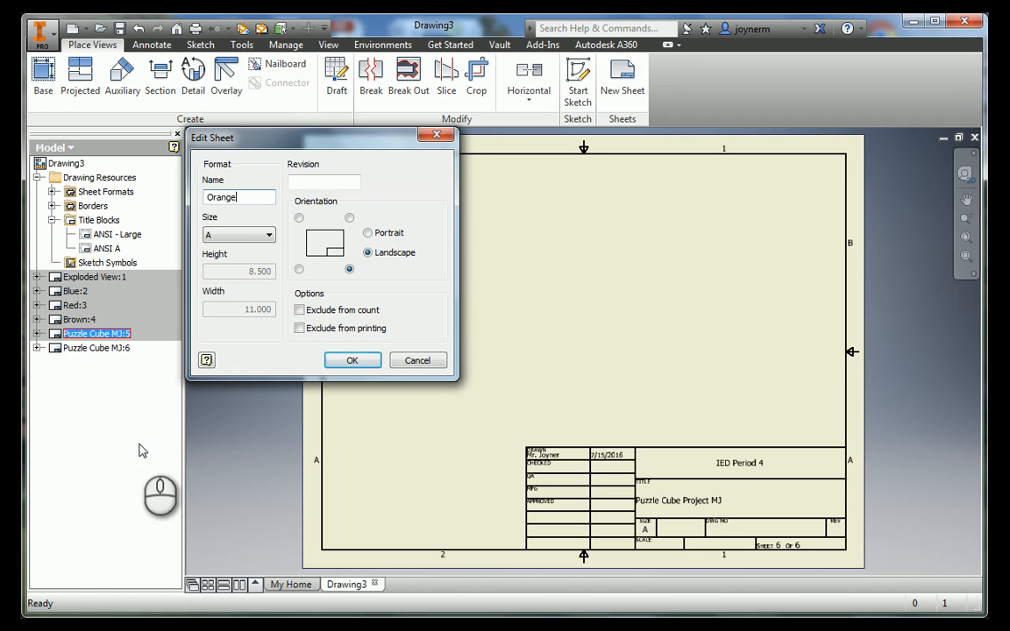
{"action": "key", "text": "Return"}
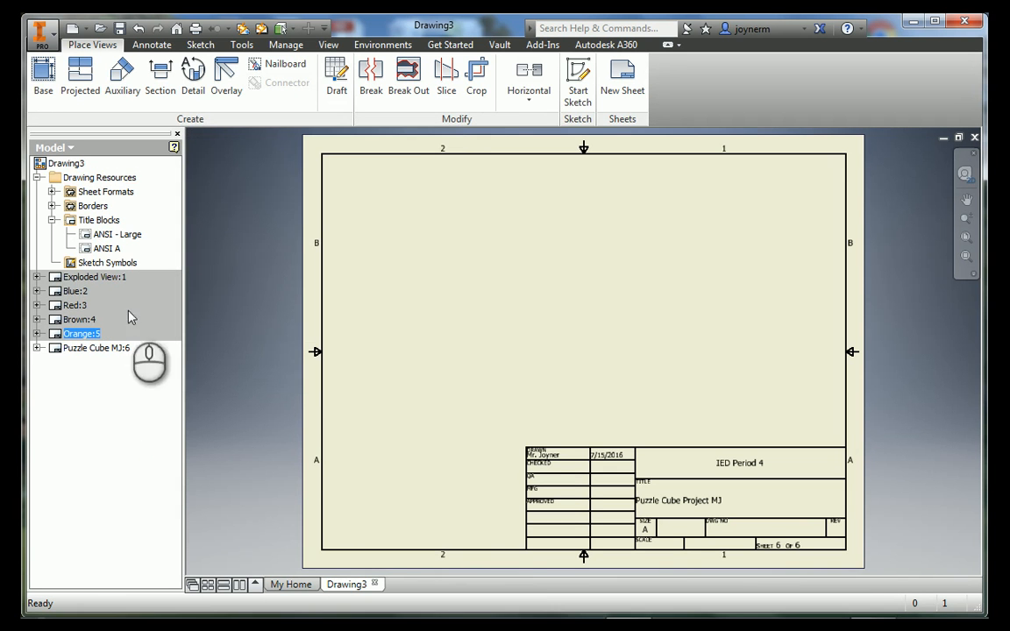
Rename the sixth sheet in the drawing as Black.
{"action": "right_click", "coordinate": [106, 348]}
{"action": "left_click", "coordinate": [166, 463]}
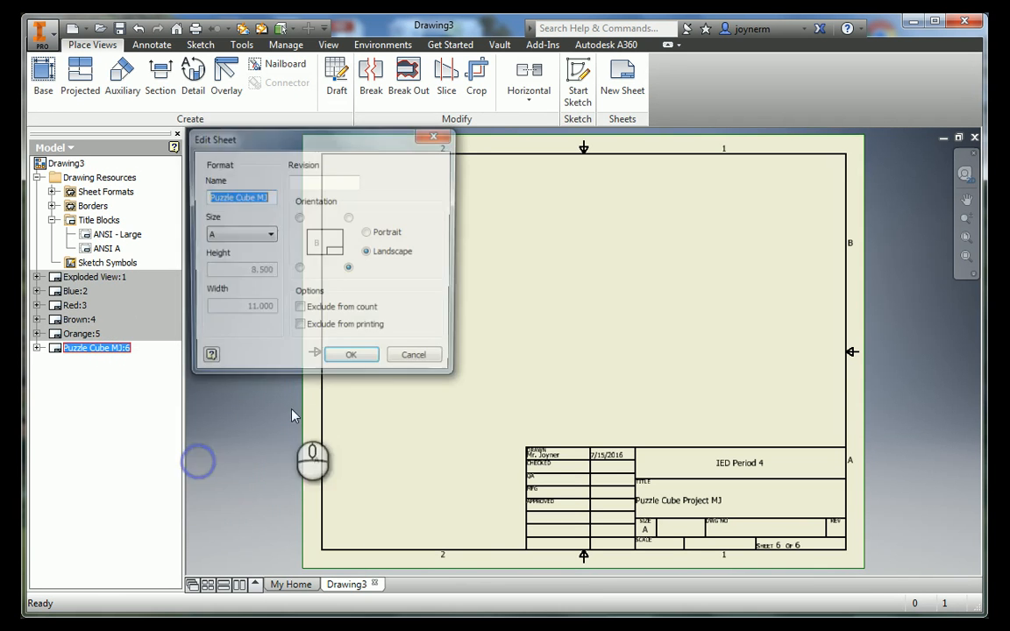
{"action": "type", "text": "Black"}
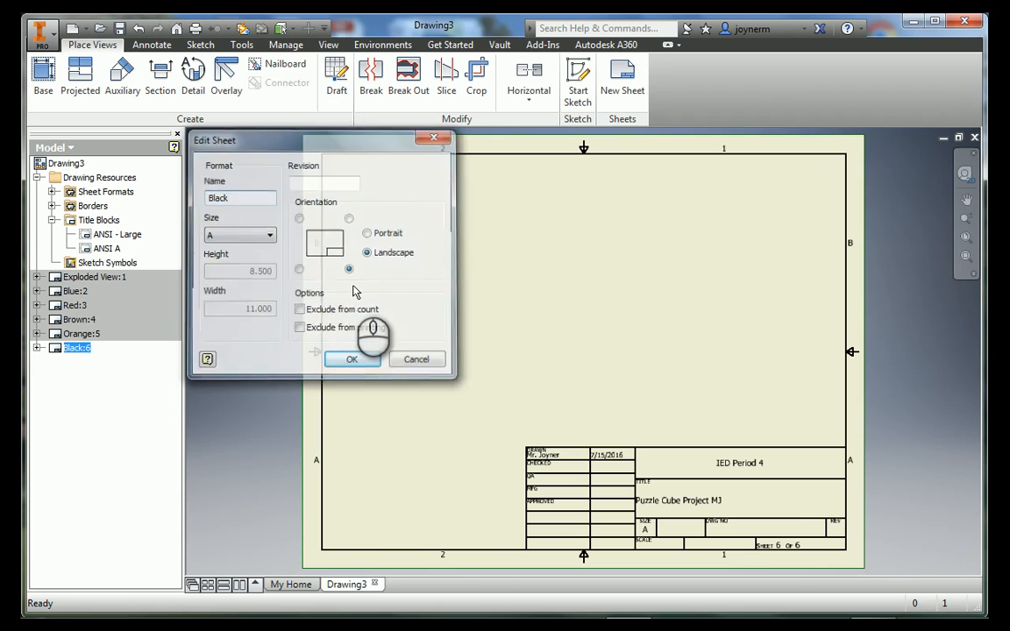
{"action": "key", "text": "Return"}
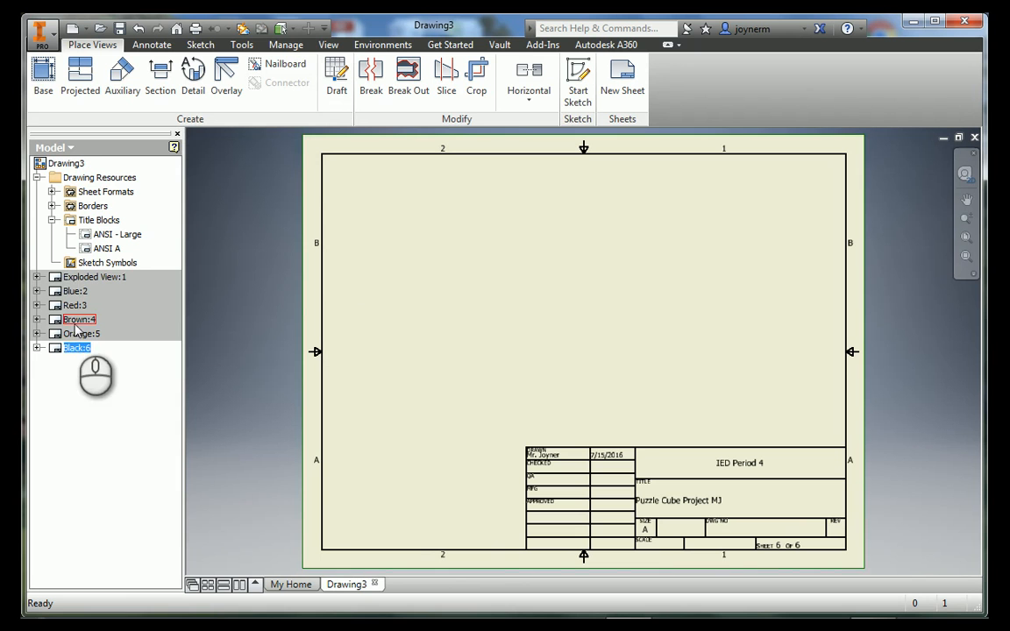
{"action": "left_click", "coordinate": [75, 352]}
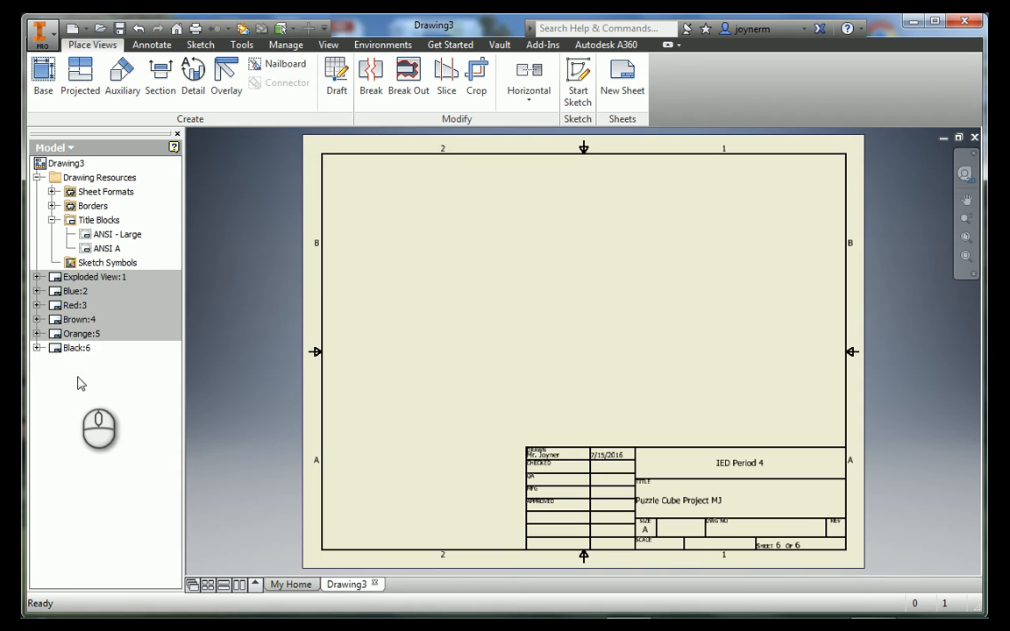
Switch between the Exploded View and Blue sheets, then expand the Exploded View sheet and make it the active one.
{"action": "double_click", "coordinate": [101, 277]}
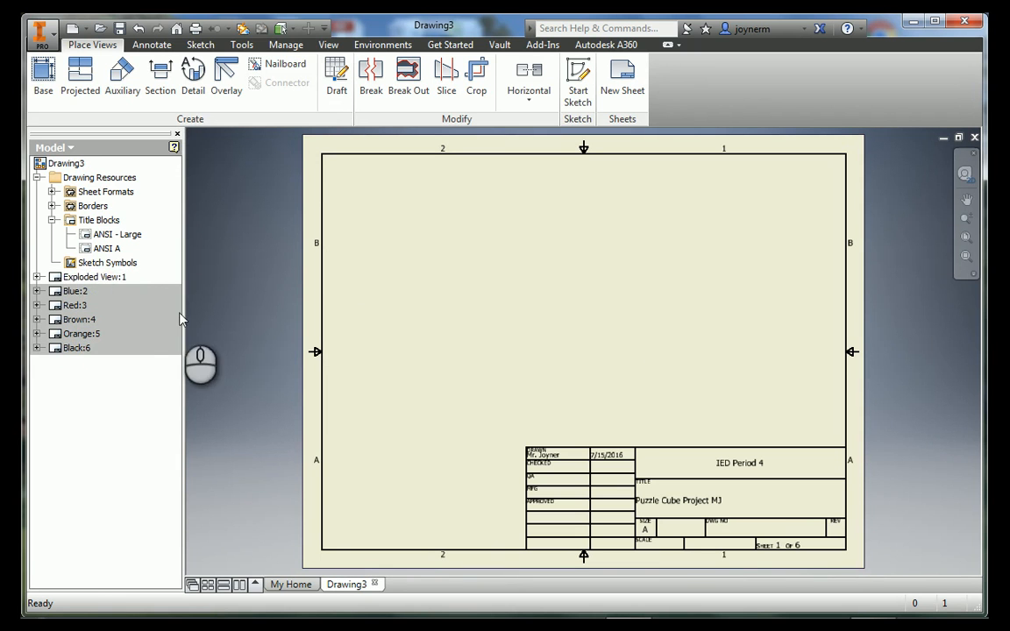
{"action": "double_click", "coordinate": [74, 293]}
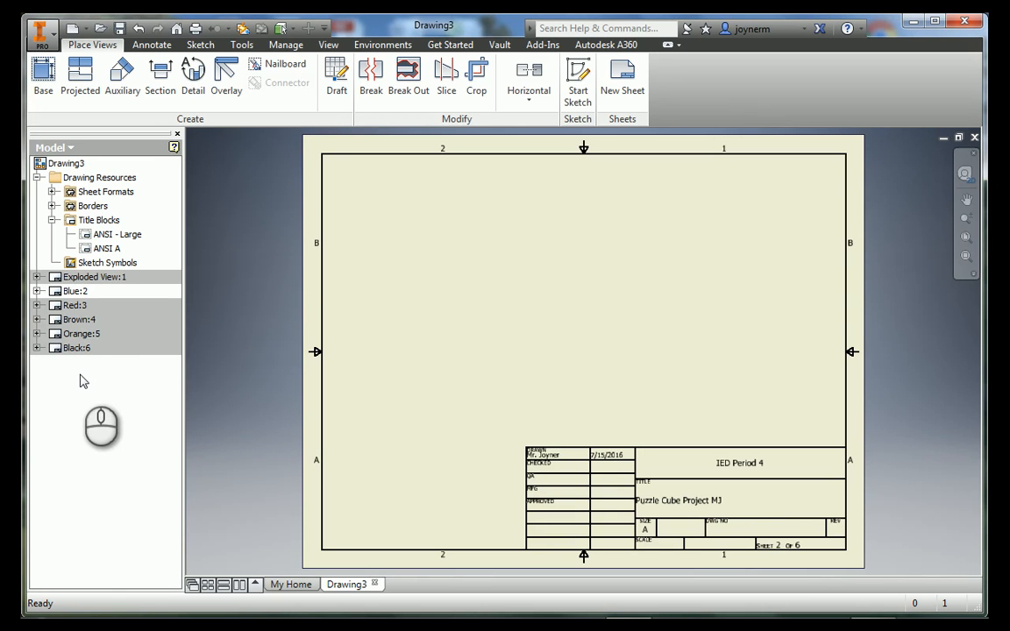
{"action": "left_click", "coordinate": [36, 277]}
{"action": "double_click", "coordinate": [93, 279]}
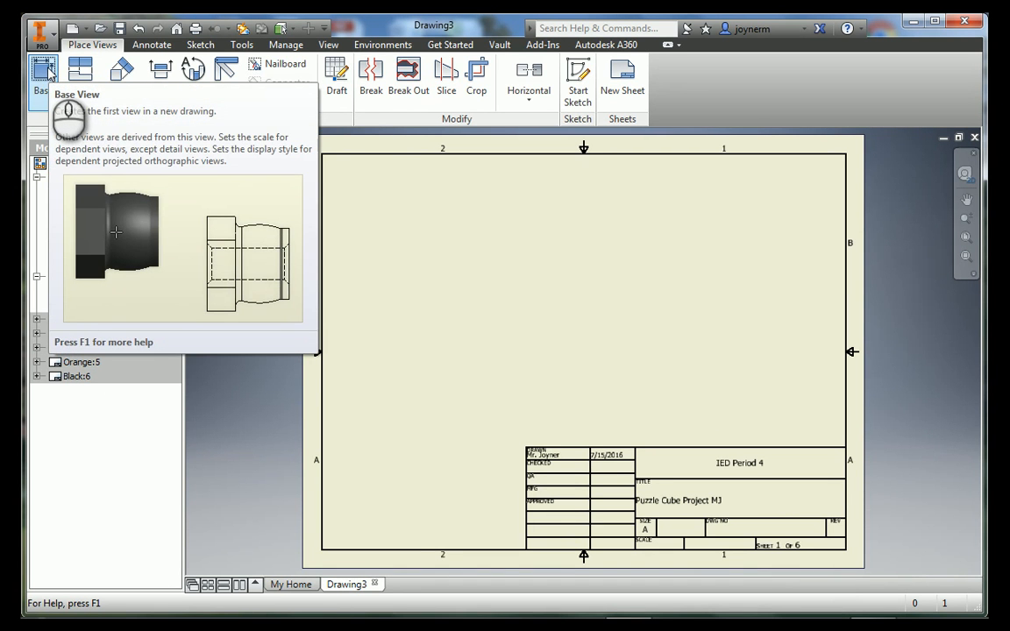
Start a shaded base view of the PuzzleCubeMJ presentation file, oriented to the isometric home view.
{"action": "left_click", "coordinate": [50, 73]}
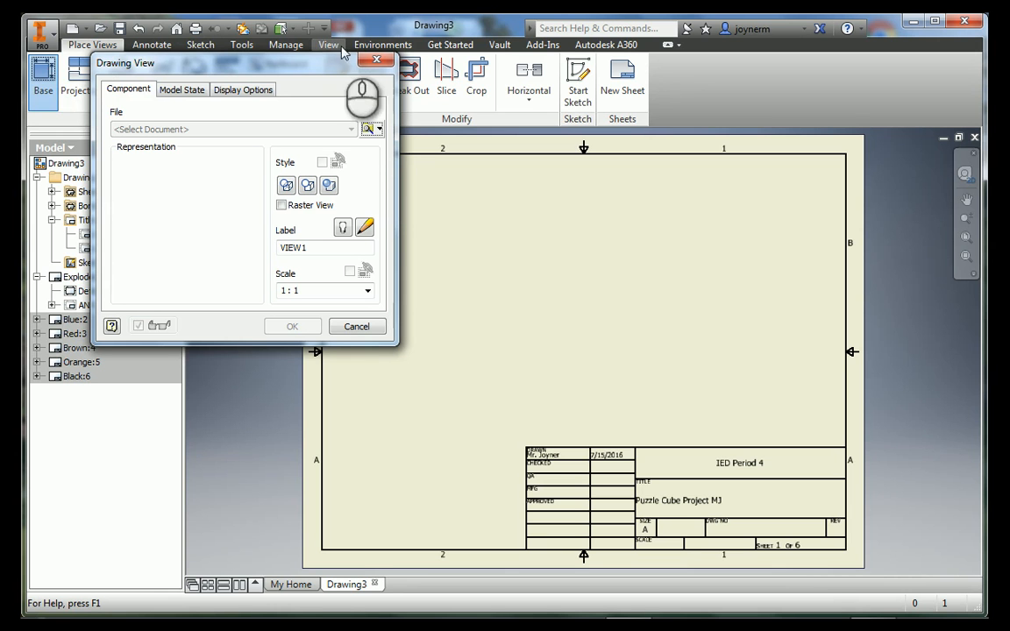
{"action": "left_click", "coordinate": [370, 129]}
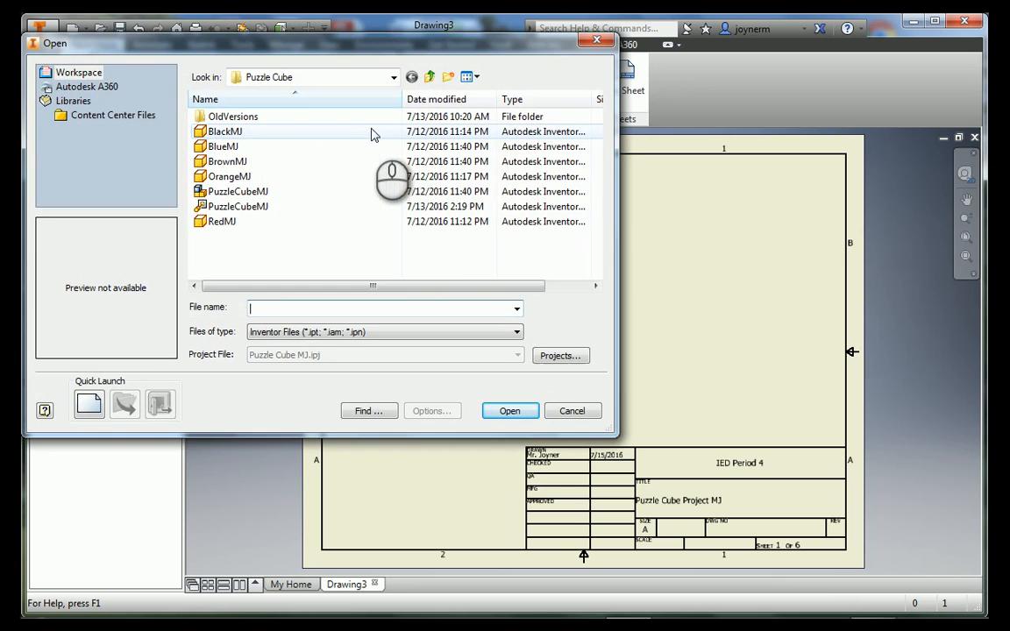
{"action": "left_click", "coordinate": [233, 208]}
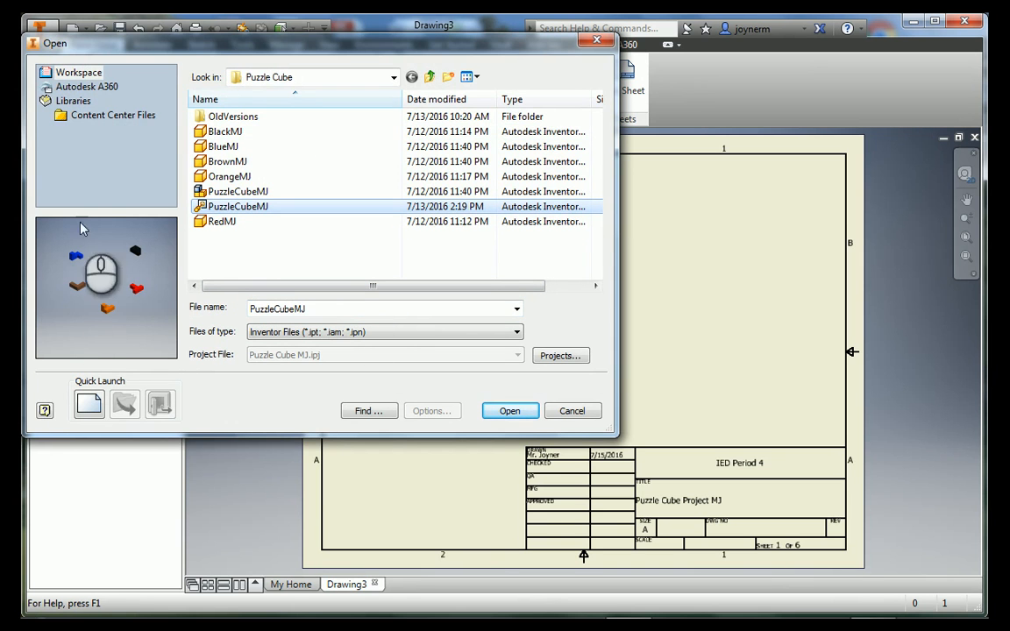
{"action": "left_click", "coordinate": [509, 411]}
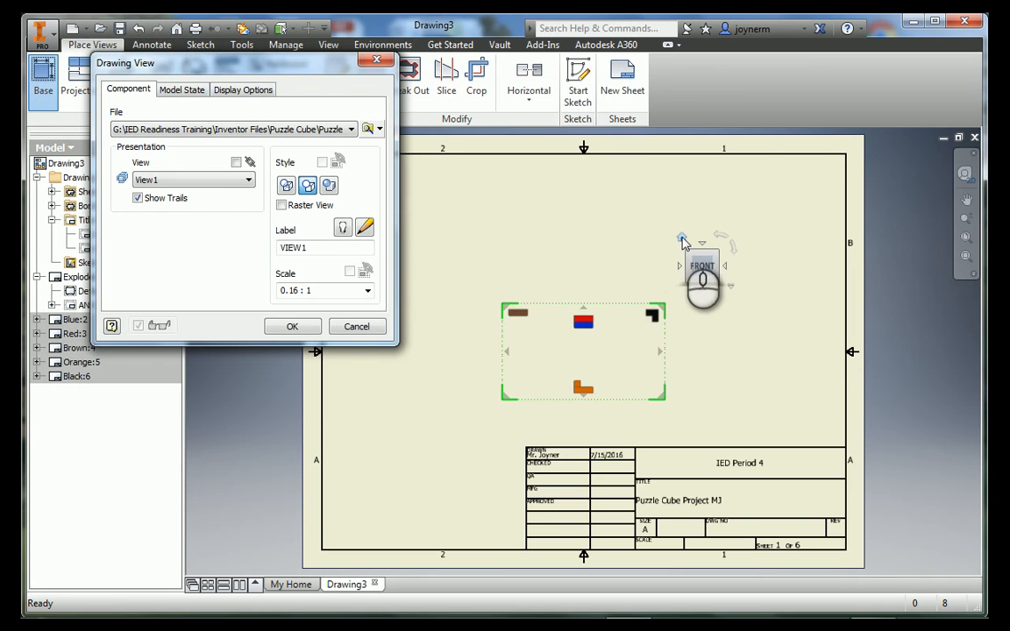
{"action": "left_click", "coordinate": [683, 239]}
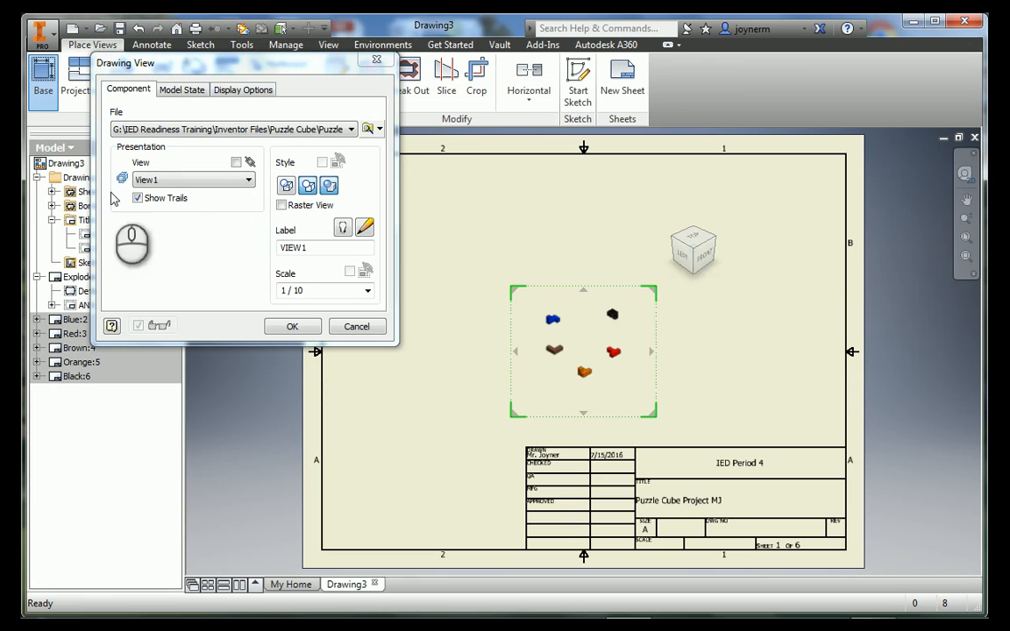
Label the base view Exploded View and turn on the label's visibility.
{"action": "left_click_drag", "start_coordinate": [209, 75], "coordinate": [272, 83]}
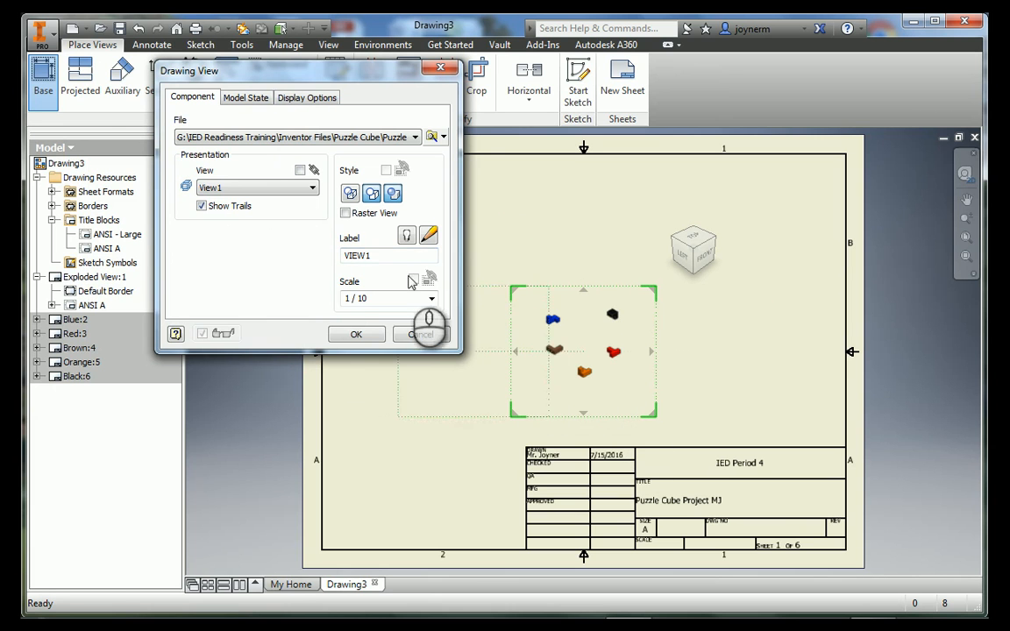
{"action": "double_click", "coordinate": [386, 255]}
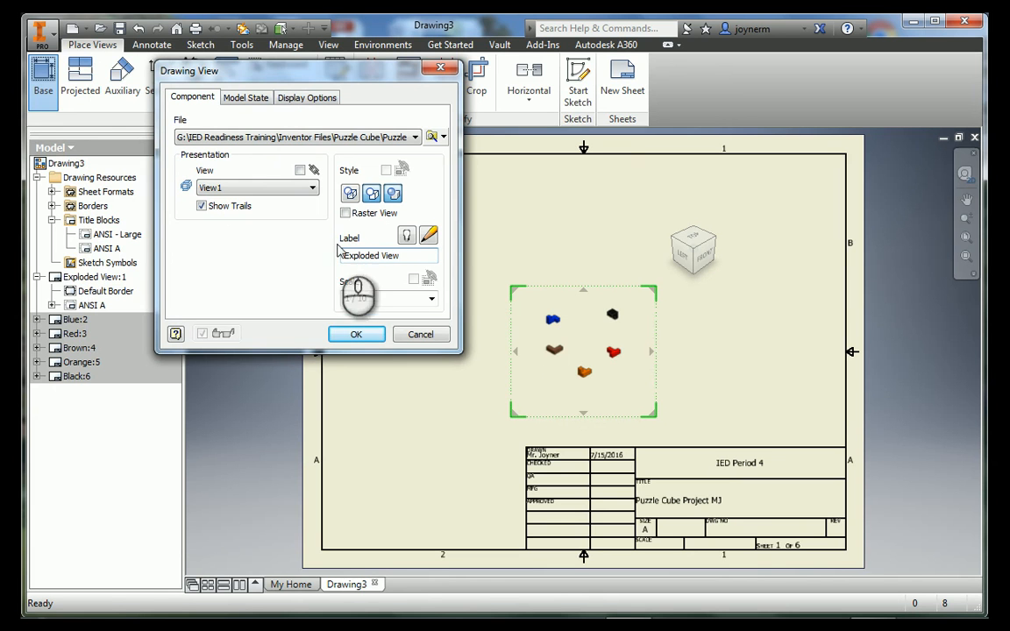
{"action": "left_click", "coordinate": [406, 235]}
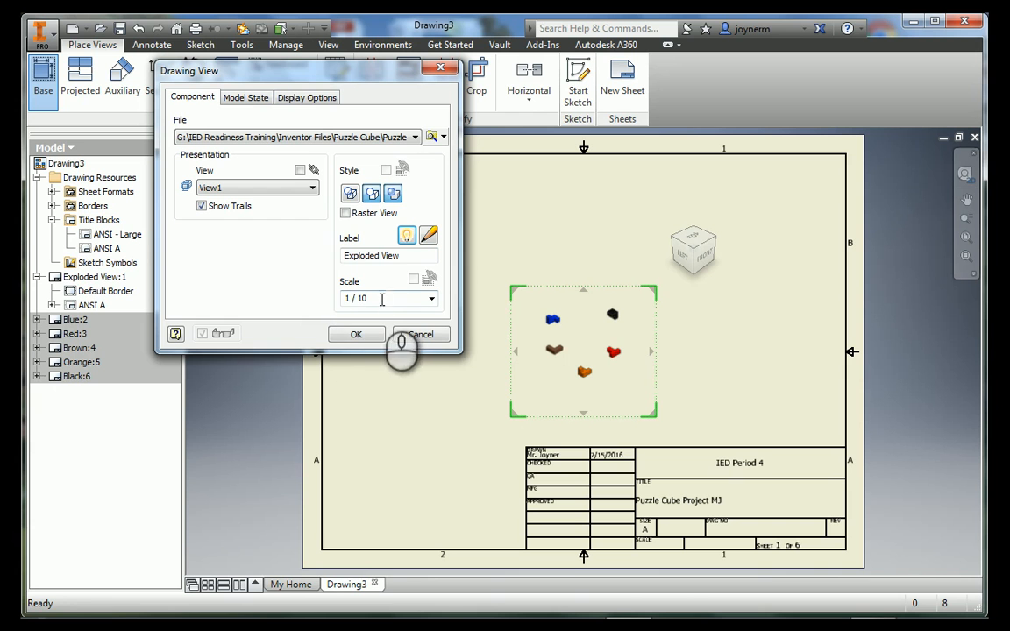
Try the exploded view at 1/4 scale and at 1/2 scale.
{"action": "left_click", "coordinate": [430, 299]}
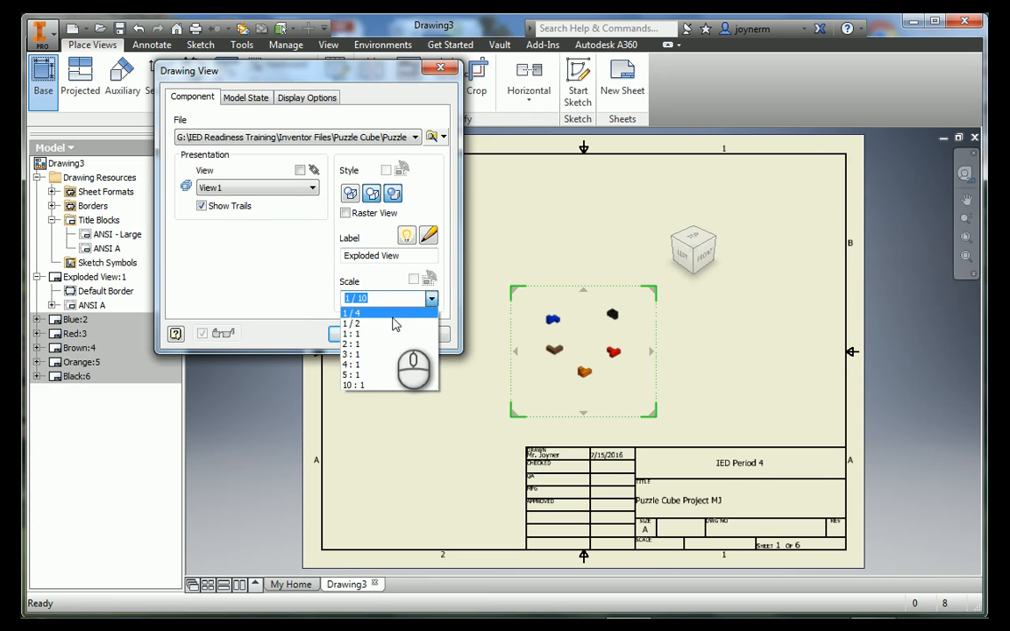
{"action": "left_click", "coordinate": [408, 312]}
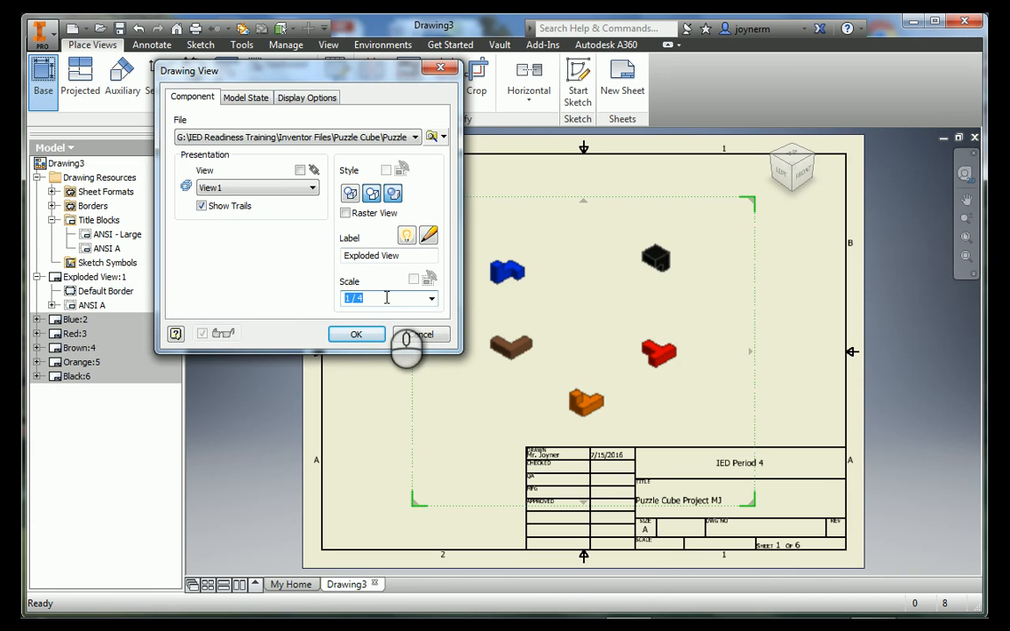
{"action": "left_click", "coordinate": [431, 299]}
{"action": "left_click", "coordinate": [389, 326]}
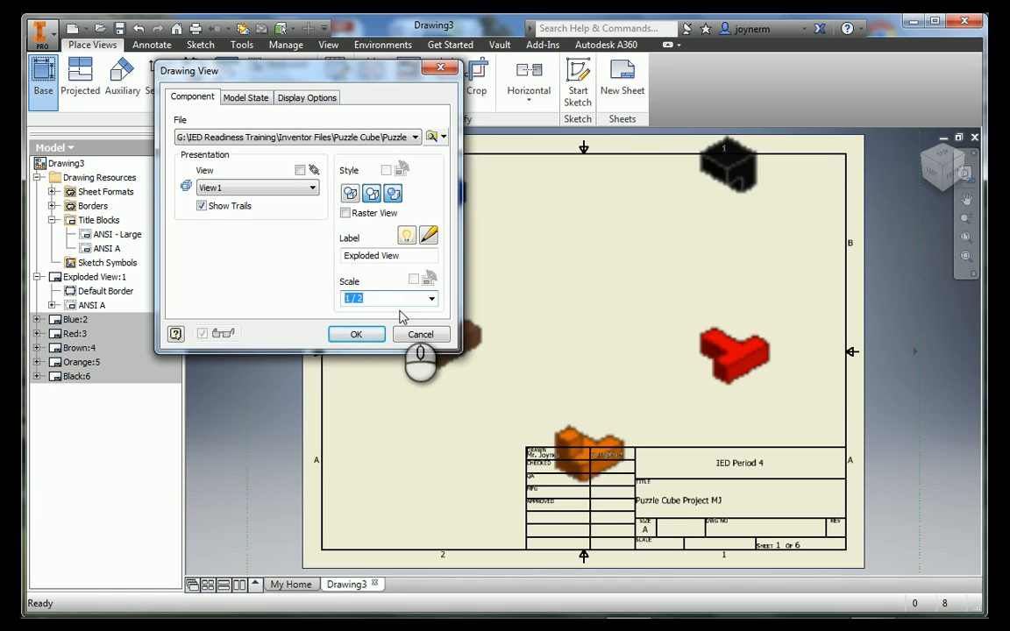
Set the view scale to 1/3, keep the shaded style, and create the exploded view on the sheet.
{"action": "type", "text": "1/3"}
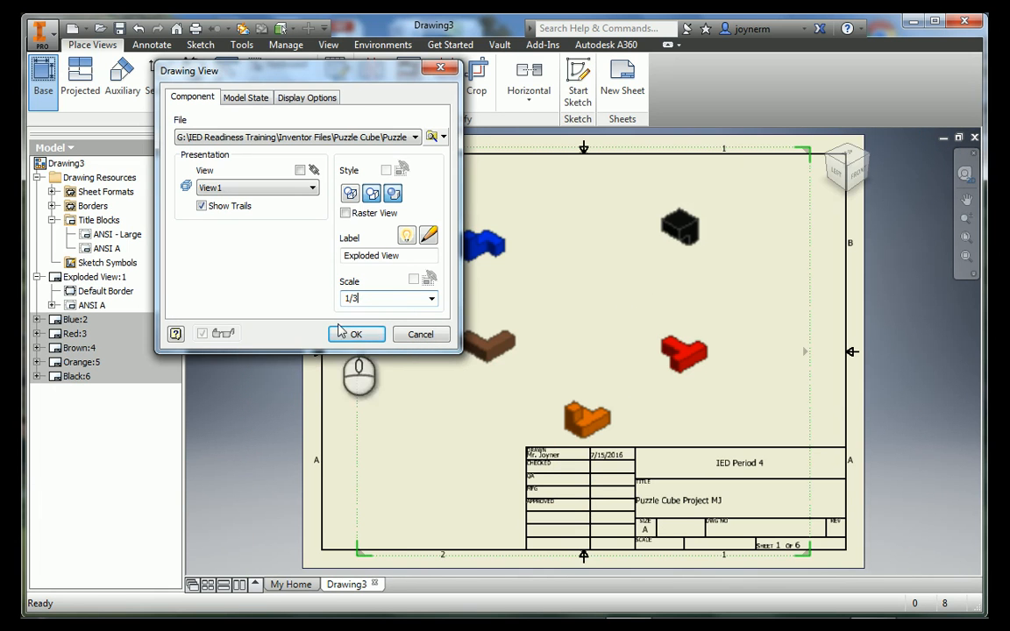
{"action": "mouse_move", "coordinate": [336, 71]}
{"action": "left_mouse_down"}
{"action": "mouse_move", "coordinate": [307, 80]}
{"action": "mouse_move", "coordinate": [270, 40]}
{"action": "left_mouse_up"}
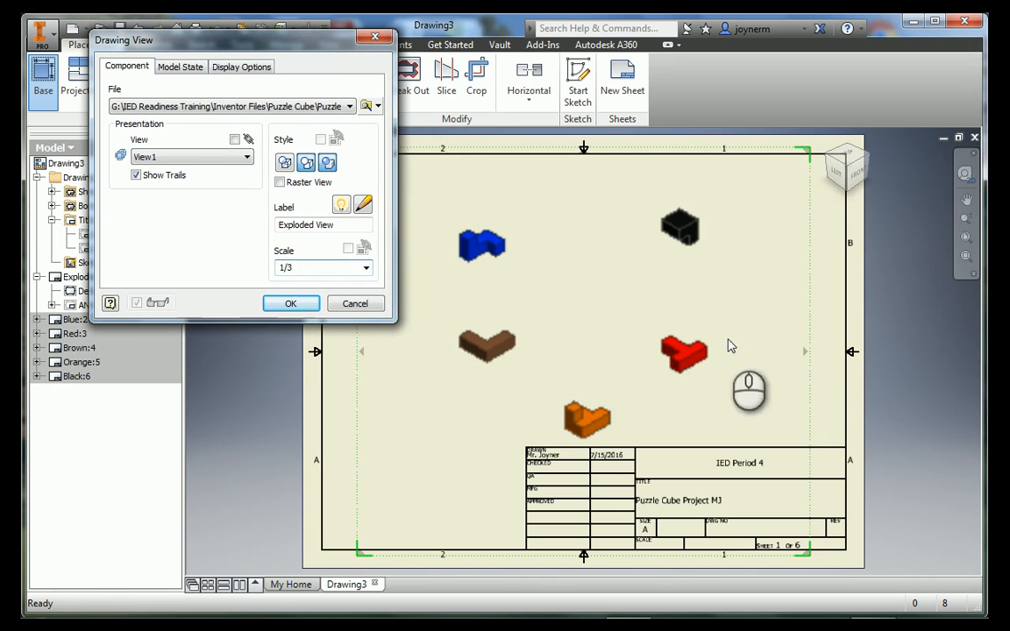
{"action": "left_click", "coordinate": [326, 168]}
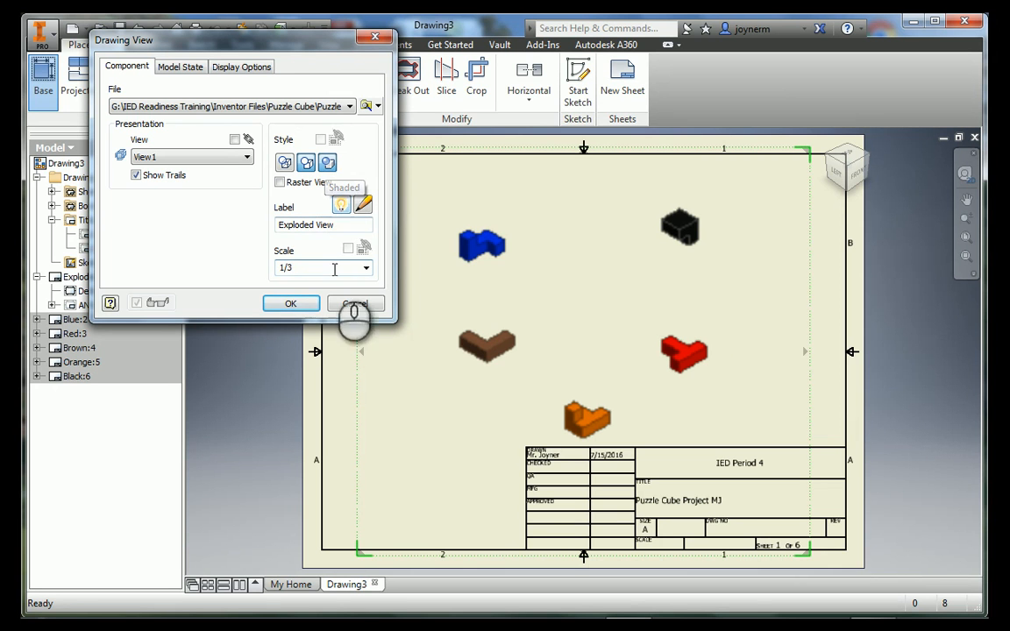
{"action": "left_click", "coordinate": [290, 304]}
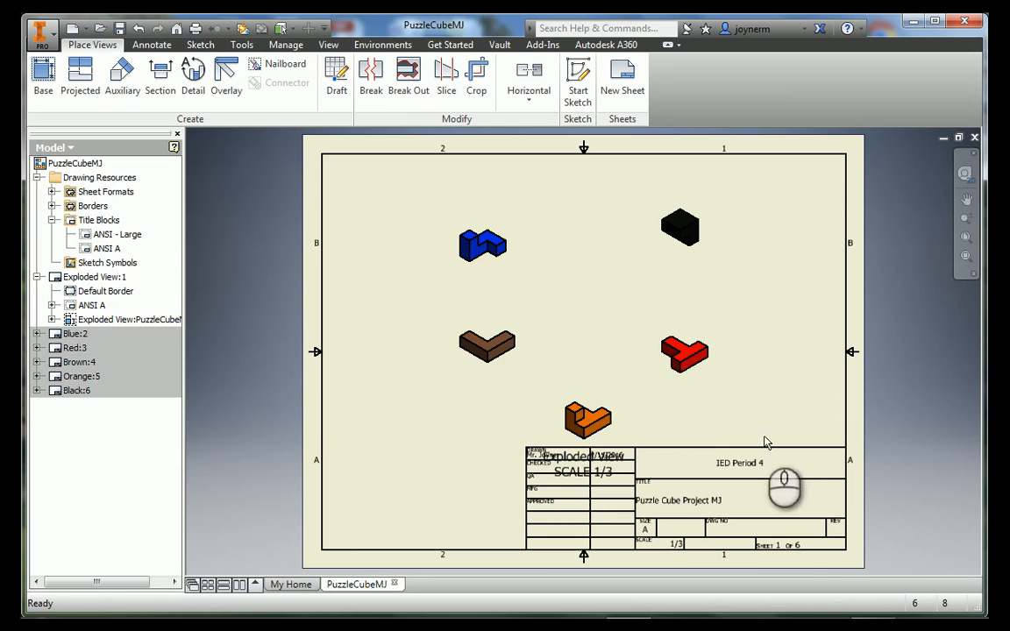
Move the view label to the empty area beside the title block and shift the exploded view up clear of the title block.
{"action": "left_click_drag", "start_coordinate": [601, 465], "coordinate": [440, 471]}
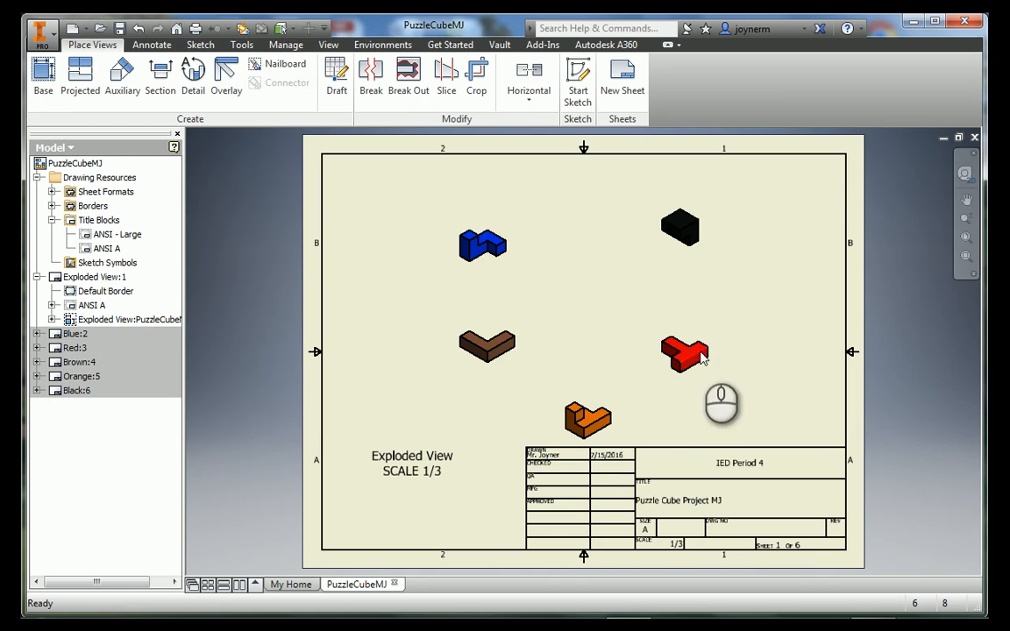
{"action": "left_click", "coordinate": [711, 311]}
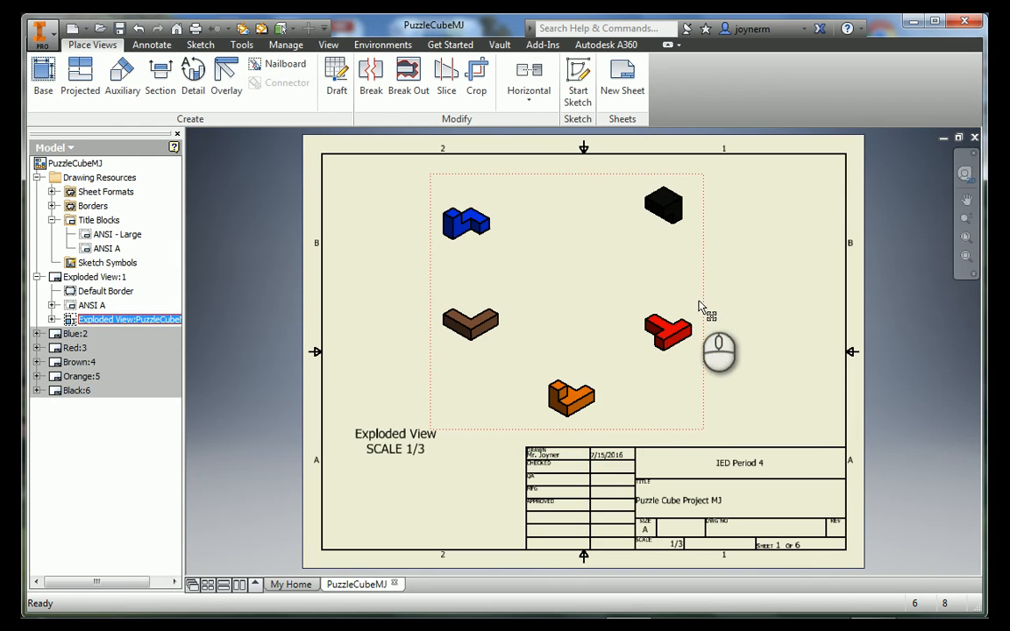
{"action": "mouse_move", "coordinate": [704, 309]}
{"action": "left_mouse_down"}
{"action": "mouse_move", "coordinate": [733, 290]}
{"action": "mouse_move", "coordinate": [678, 289]}
{"action": "mouse_move", "coordinate": [721, 315]}
{"action": "left_mouse_up"}
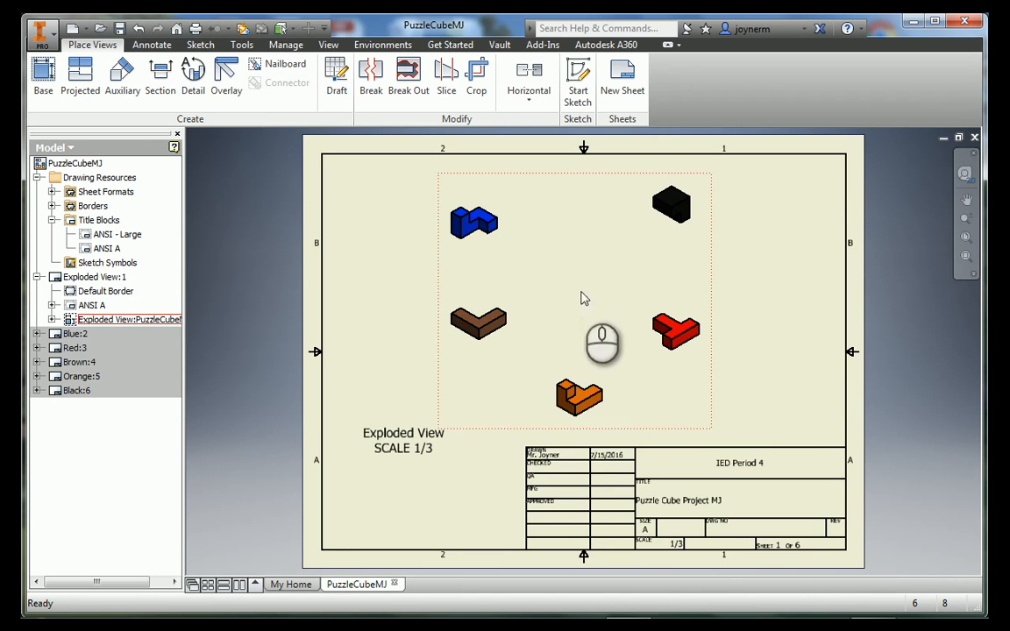
Start a base view of the assembled PuzzleCubeMJ assembly file on the Exploded View sheet.
{"action": "left_click", "coordinate": [793, 273]}
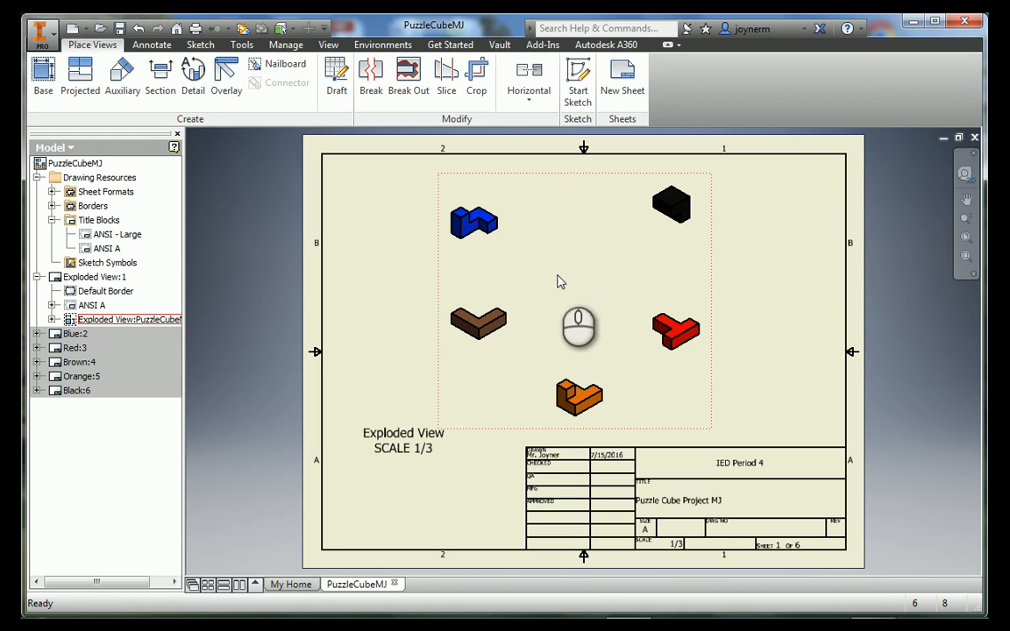
{"action": "mouse_move", "coordinate": [877, 603]}
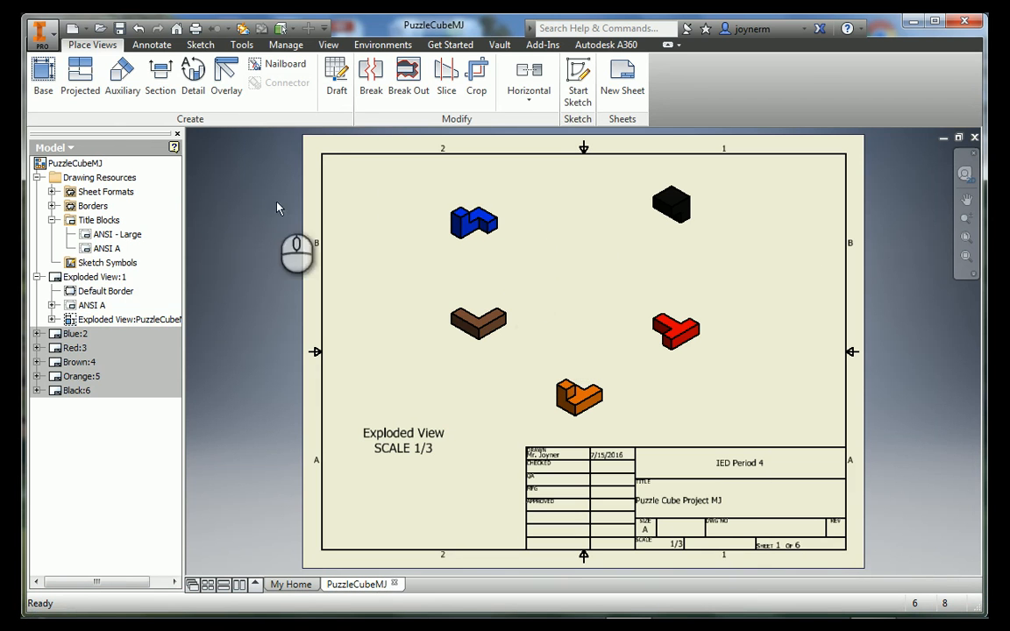
{"action": "left_click", "coordinate": [44, 79]}
{"action": "left_click", "coordinate": [378, 106]}
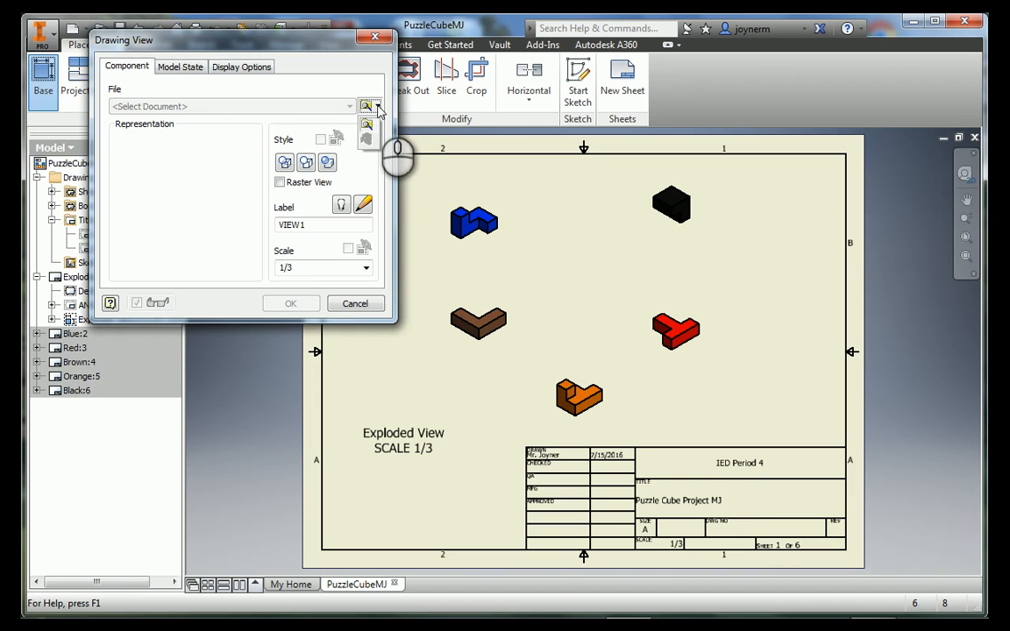
{"action": "left_click", "coordinate": [366, 125]}
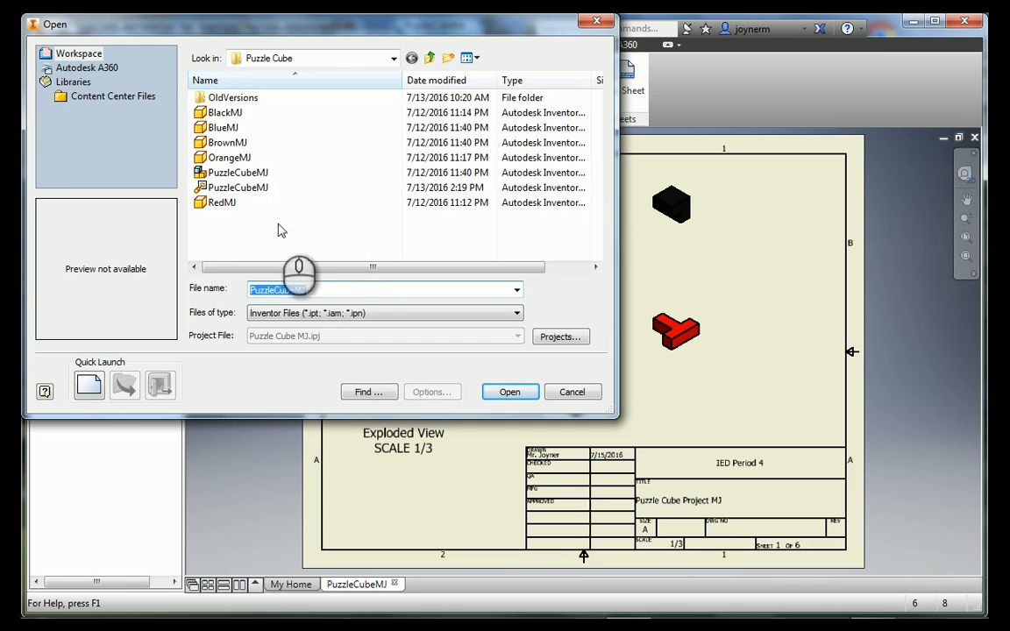
{"action": "left_click", "coordinate": [237, 174]}
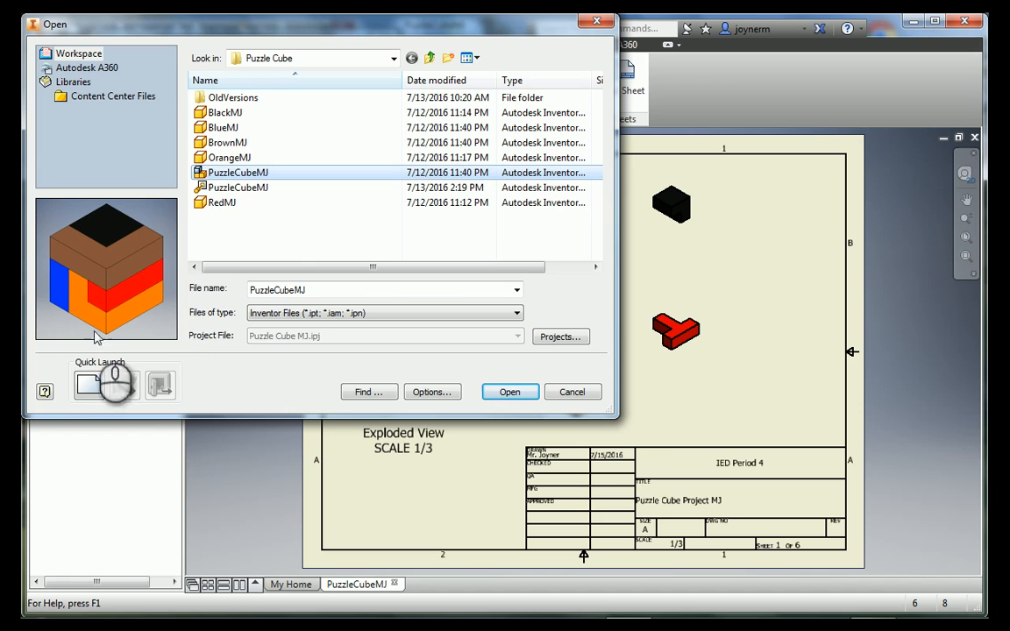
{"action": "left_click", "coordinate": [509, 394]}
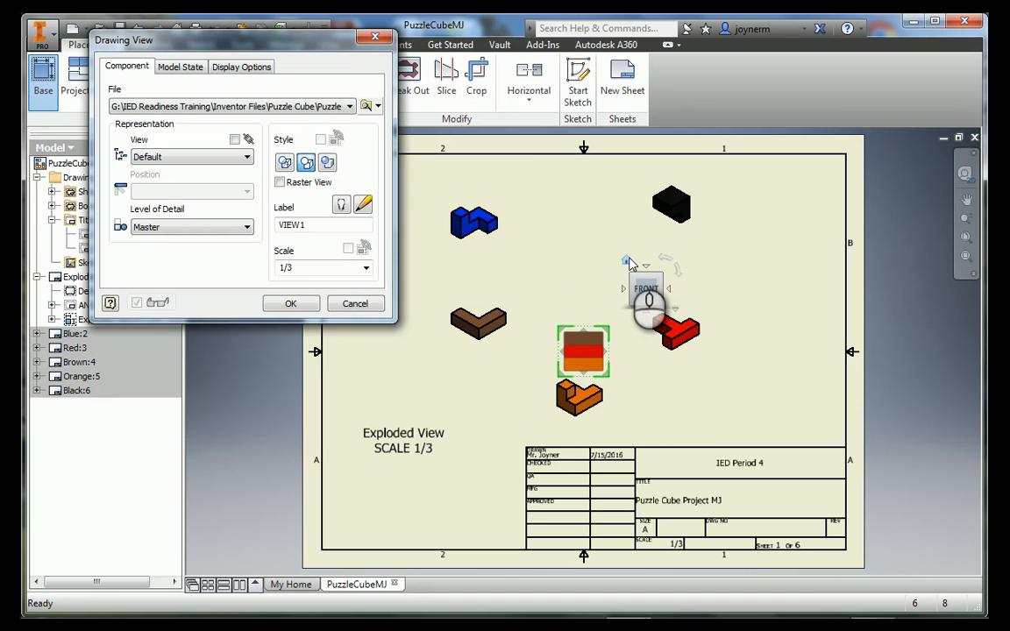
Create the assembled cube view at 1/2 scale in the home isometric orientation, centred among the exploded pieces.
{"action": "mouse_move", "coordinate": [631, 263]}
{"action": "left_mouse_down"}
{"action": "mouse_move", "coordinate": [643, 293]}
{"action": "mouse_move", "coordinate": [605, 362]}
{"action": "mouse_move", "coordinate": [598, 294]}
{"action": "left_mouse_up"}
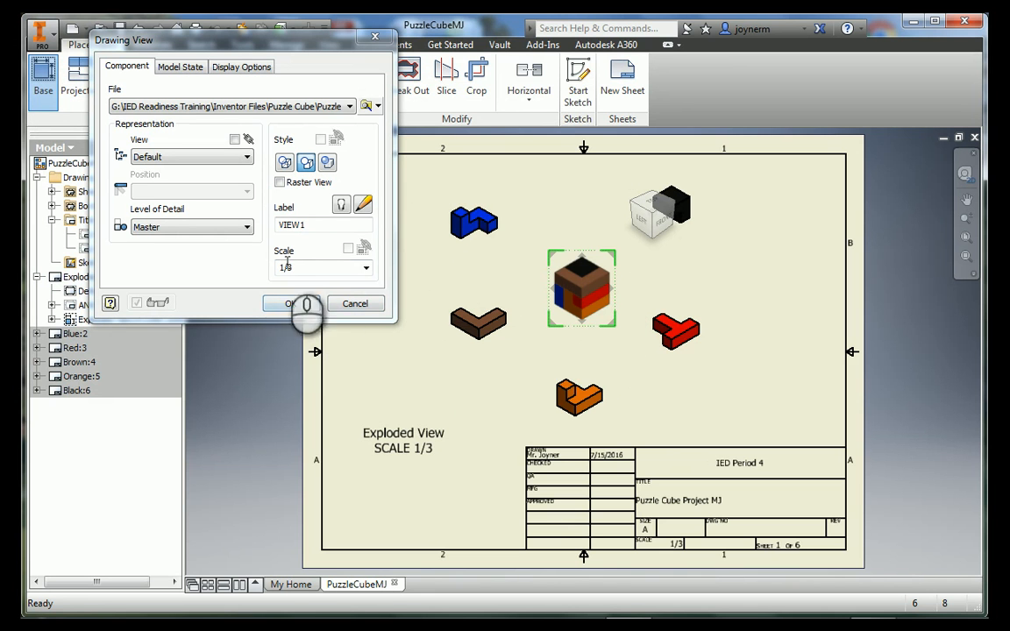
{"action": "left_click", "coordinate": [366, 268]}
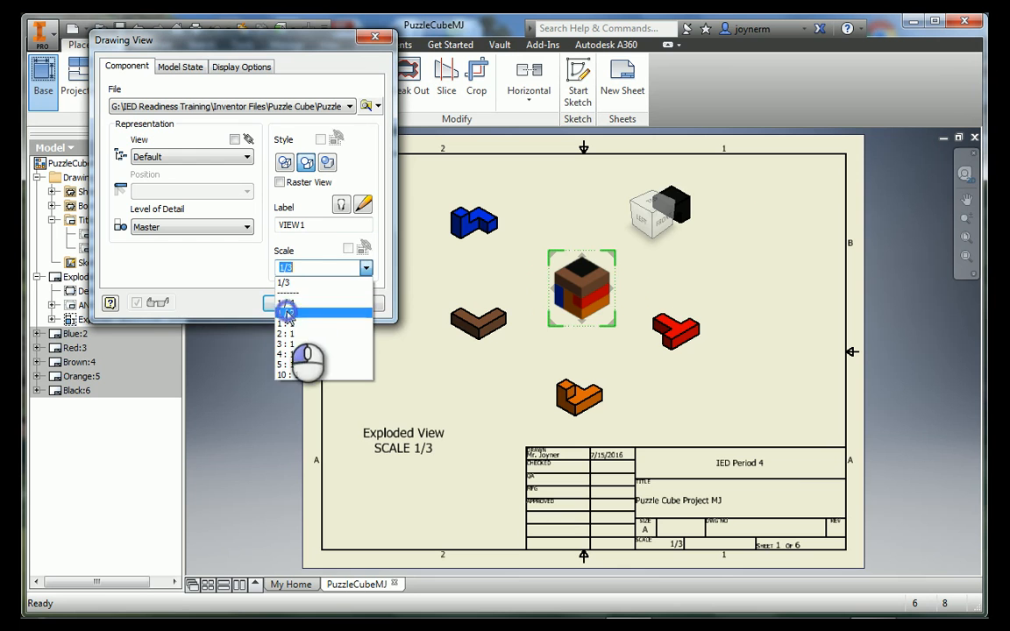
{"action": "left_click", "coordinate": [286, 313]}
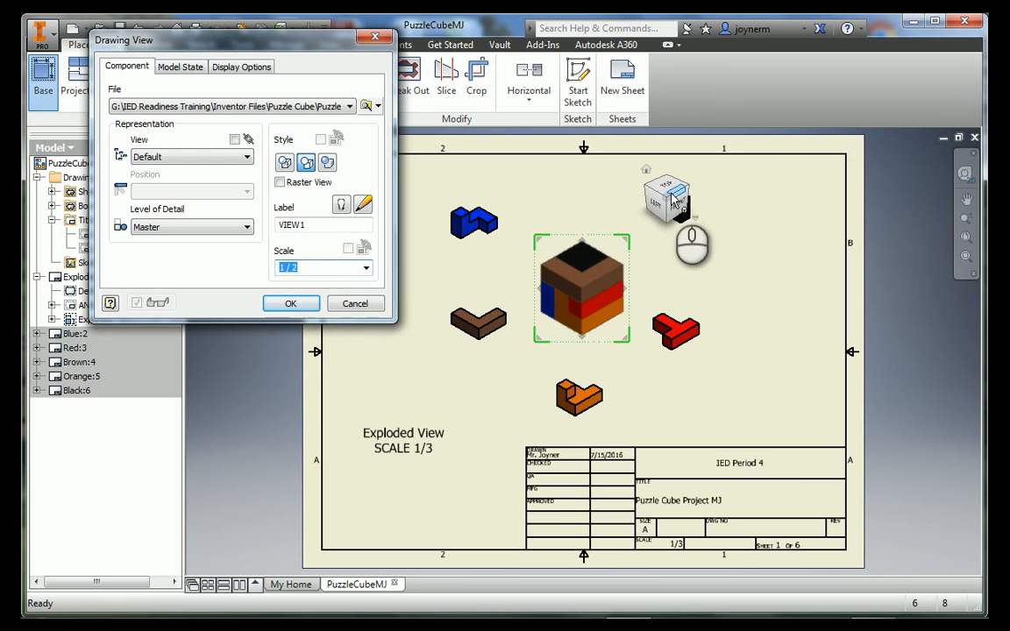
{"action": "left_click", "coordinate": [299, 307]}
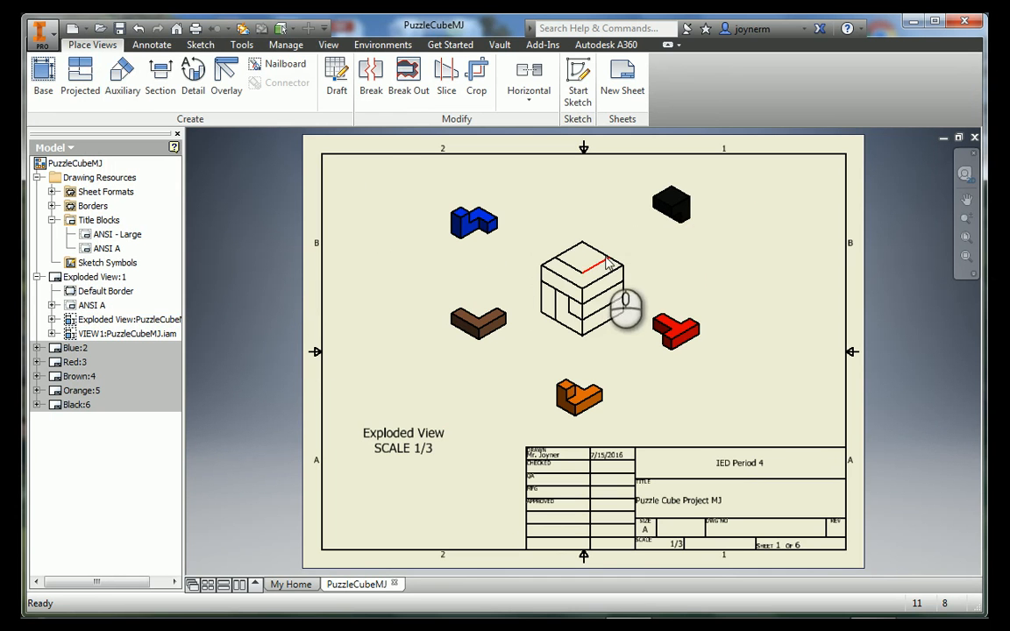
Edit the assembled cube view to use the shaded style.
{"action": "right_click", "coordinate": [597, 313]}
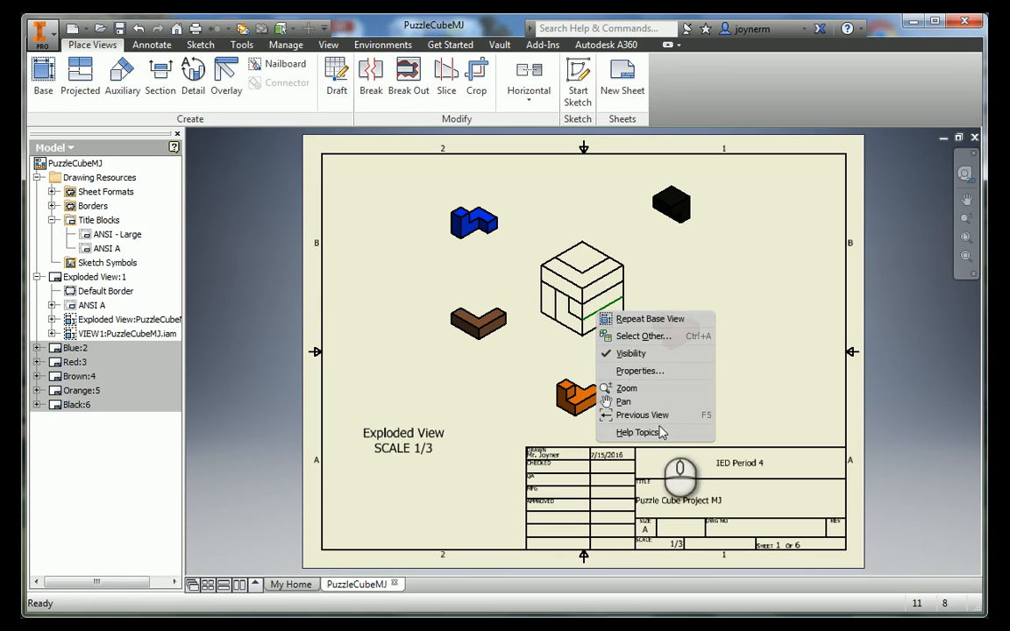
{"action": "left_click", "coordinate": [604, 256]}
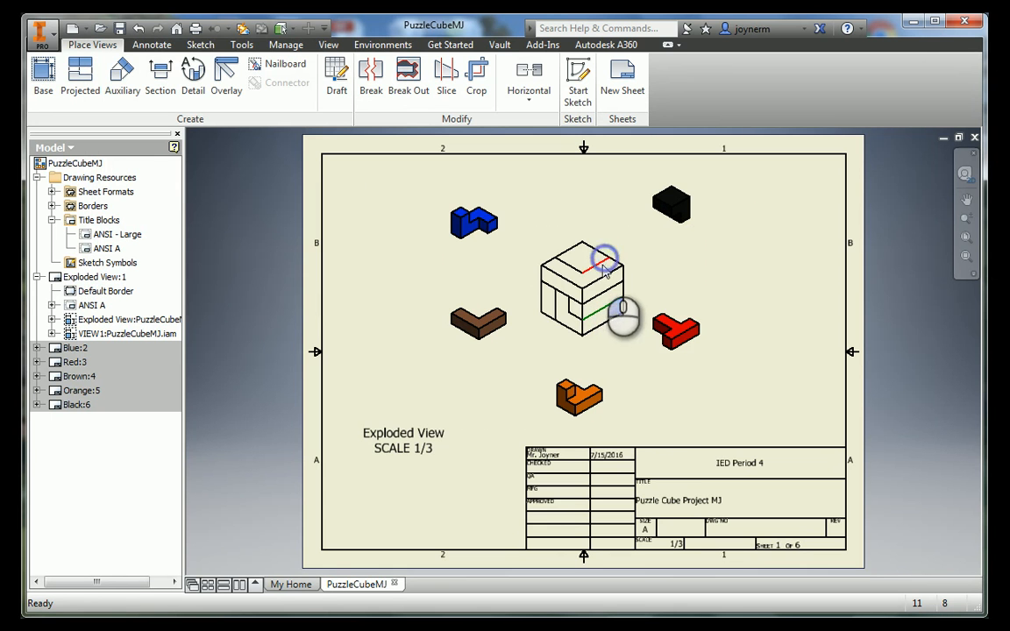
{"action": "right_click", "coordinate": [532, 253]}
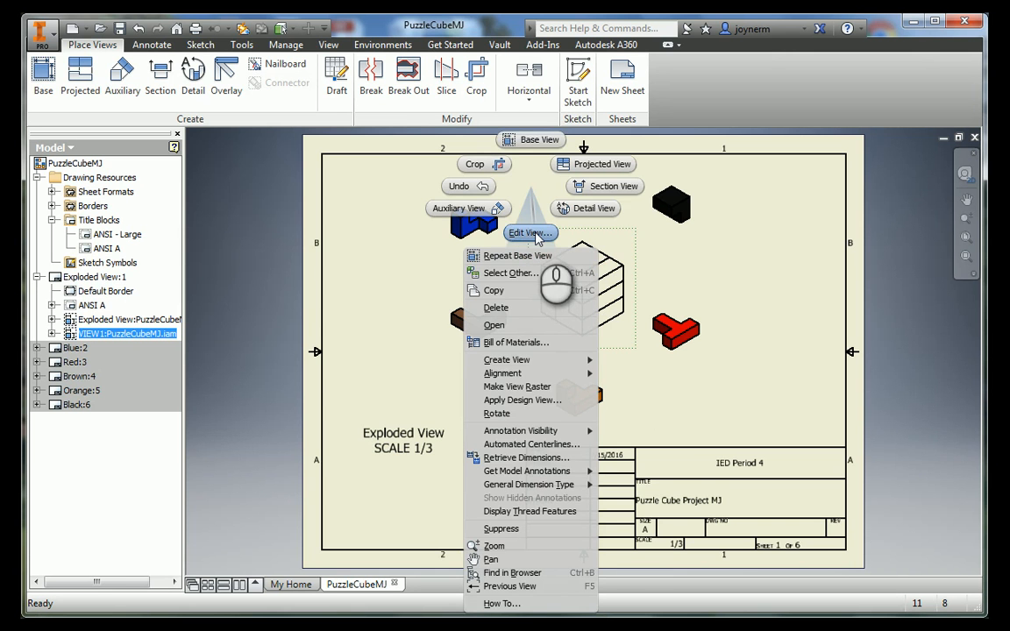
{"action": "left_click", "coordinate": [530, 233]}
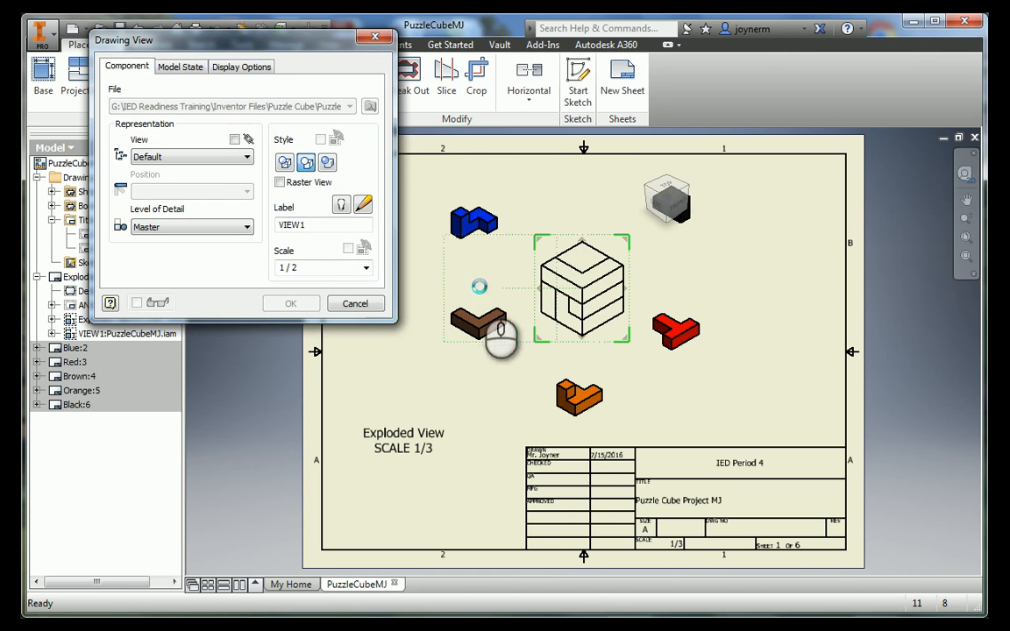
{"action": "left_click", "coordinate": [330, 165]}
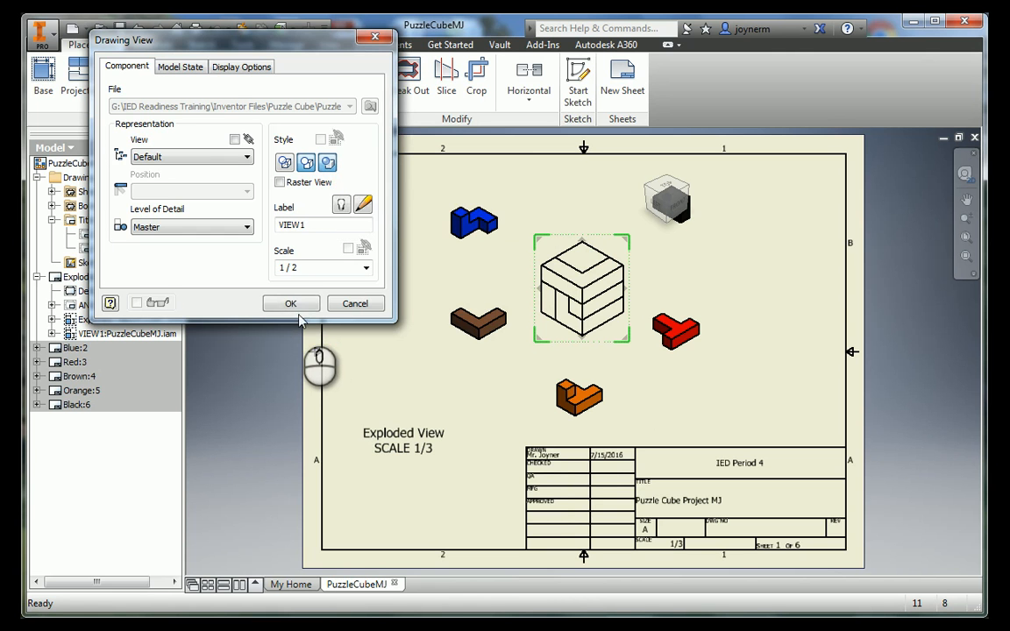
{"action": "left_click", "coordinate": [298, 307]}
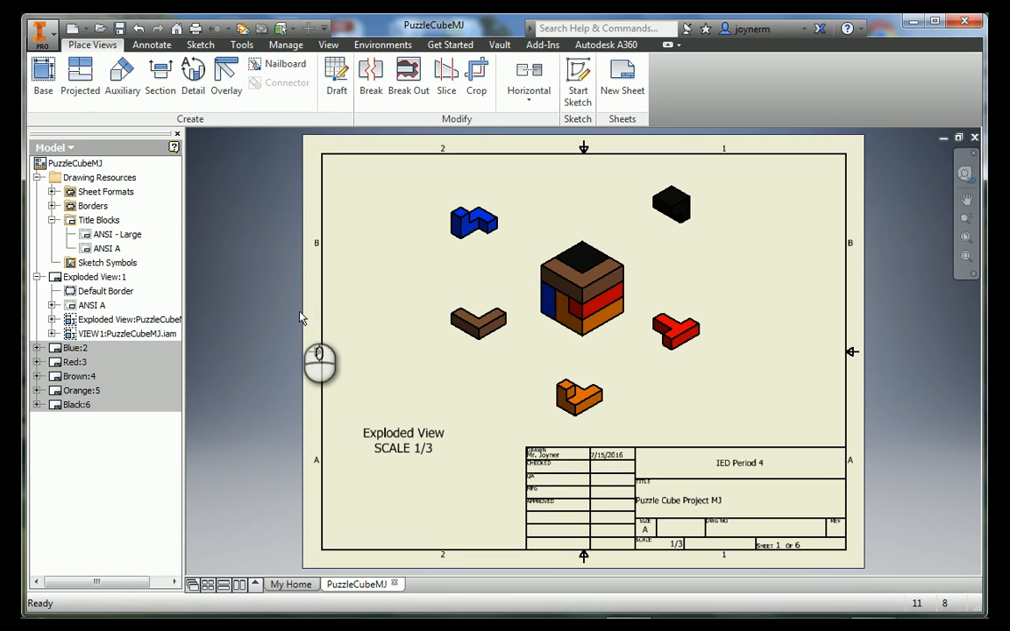
Save the drawing as PracticePuzzleCubeMJ in the Puzzle Cube folder.
{"action": "key", "text": "ctrl+s"}
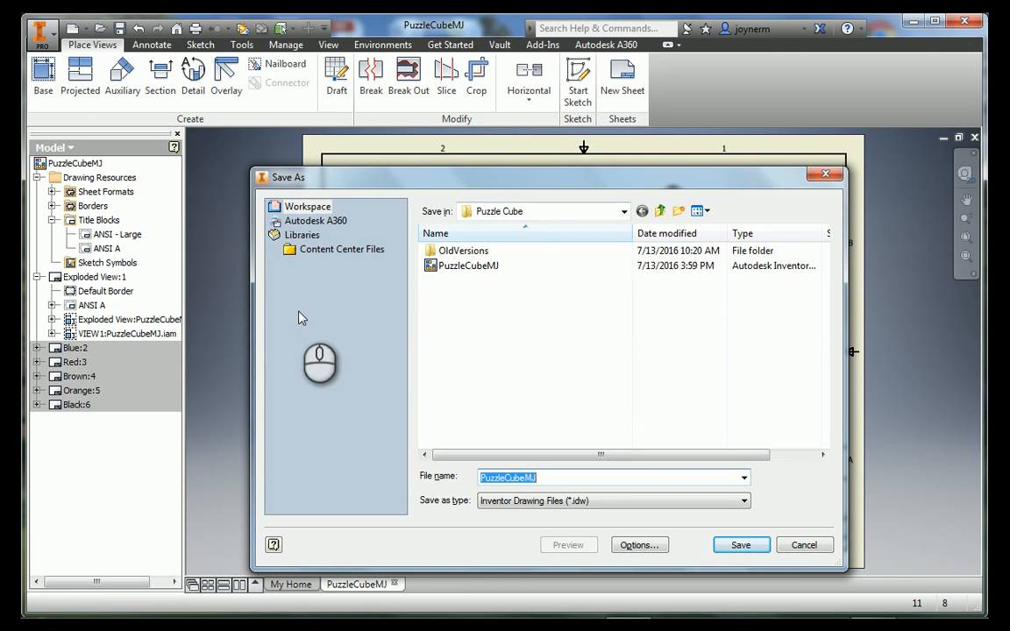
{"action": "type", "text": "Practice"}
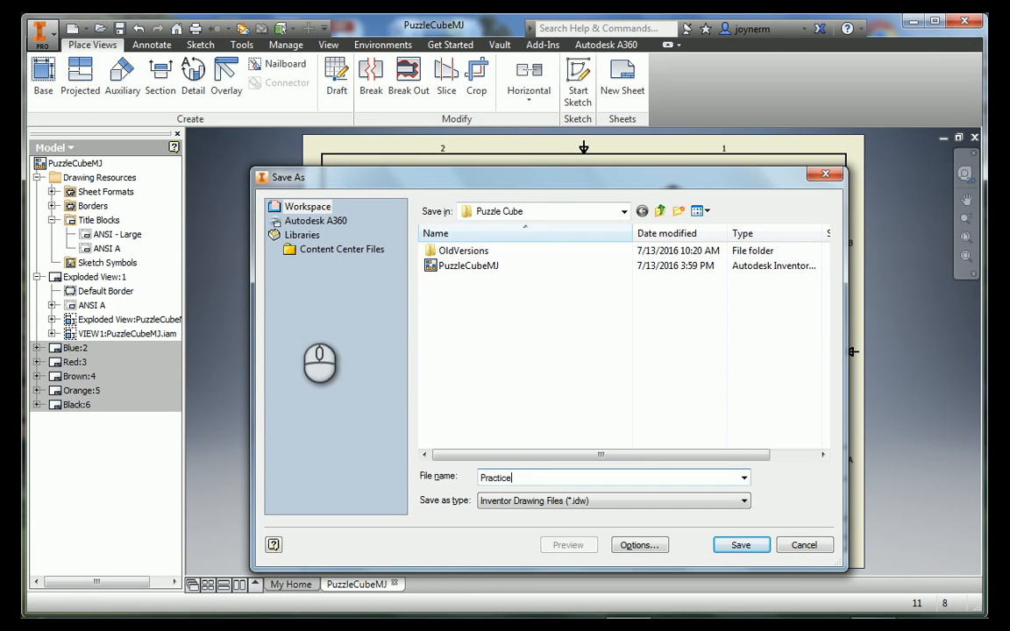
{"action": "type", "text": "PuzzleCubeMJ"}
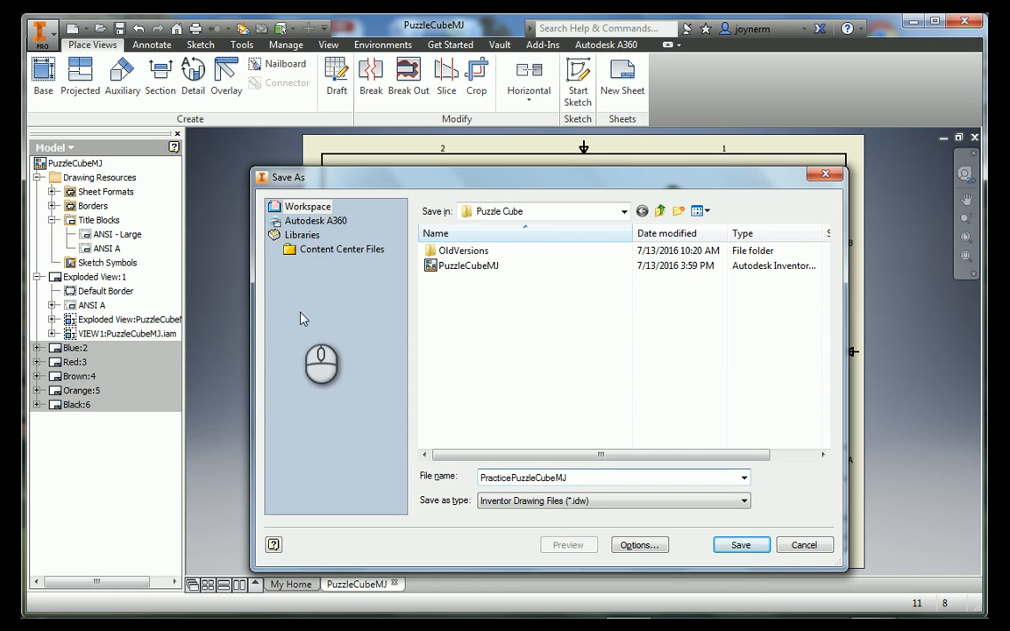
{"action": "left_click", "coordinate": [717, 547]}
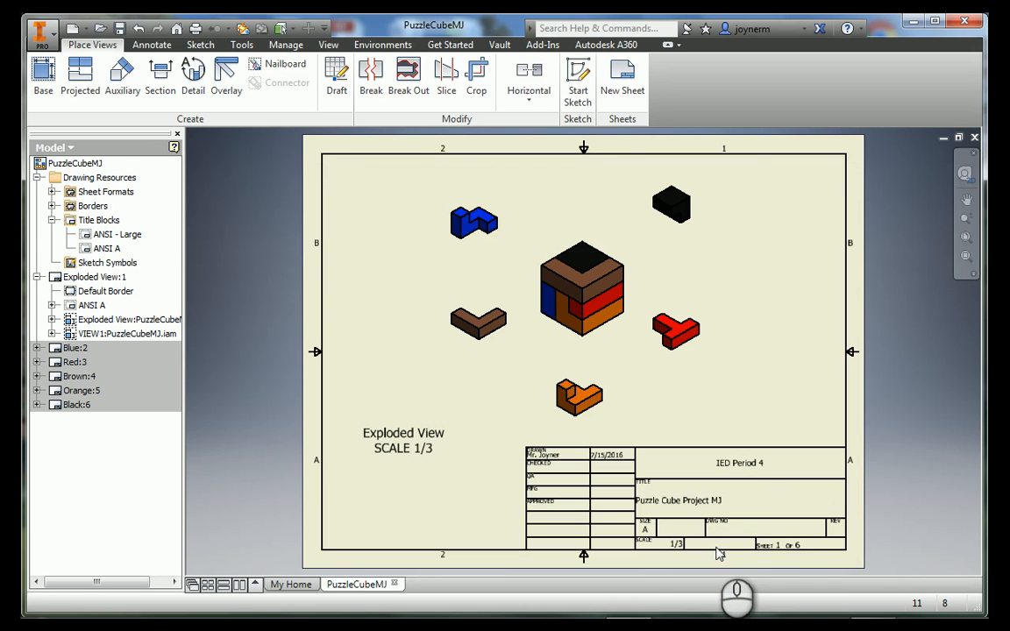
Activate the Blue sheet for editing.
{"action": "mouse_move", "coordinate": [893, 614]}
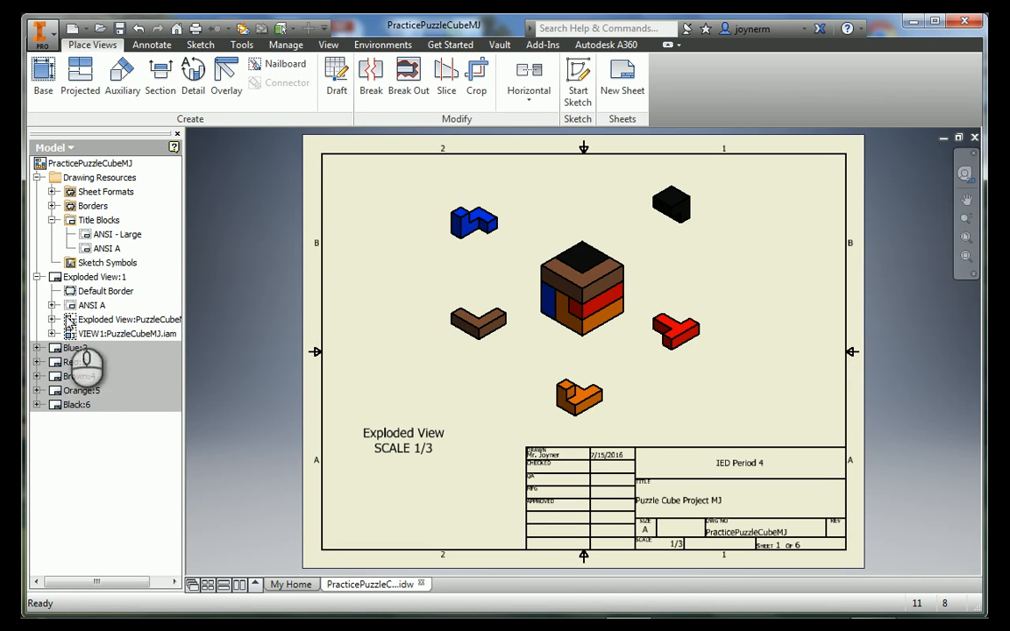
{"action": "double_click", "coordinate": [71, 349]}
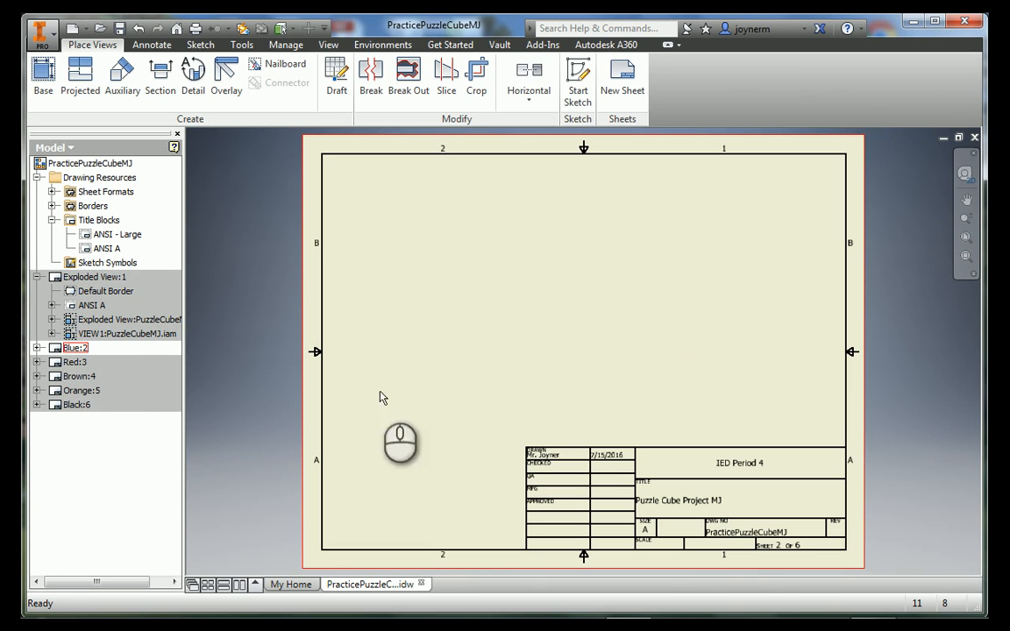
{"action": "left_click", "coordinate": [561, 416]}
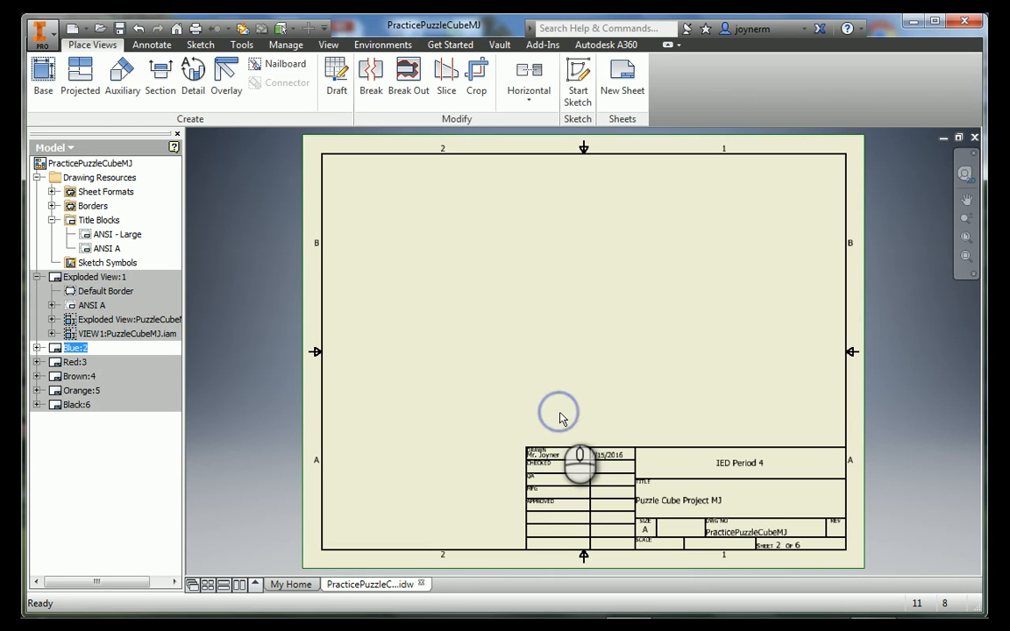
{"action": "left_click", "coordinate": [455, 326]}
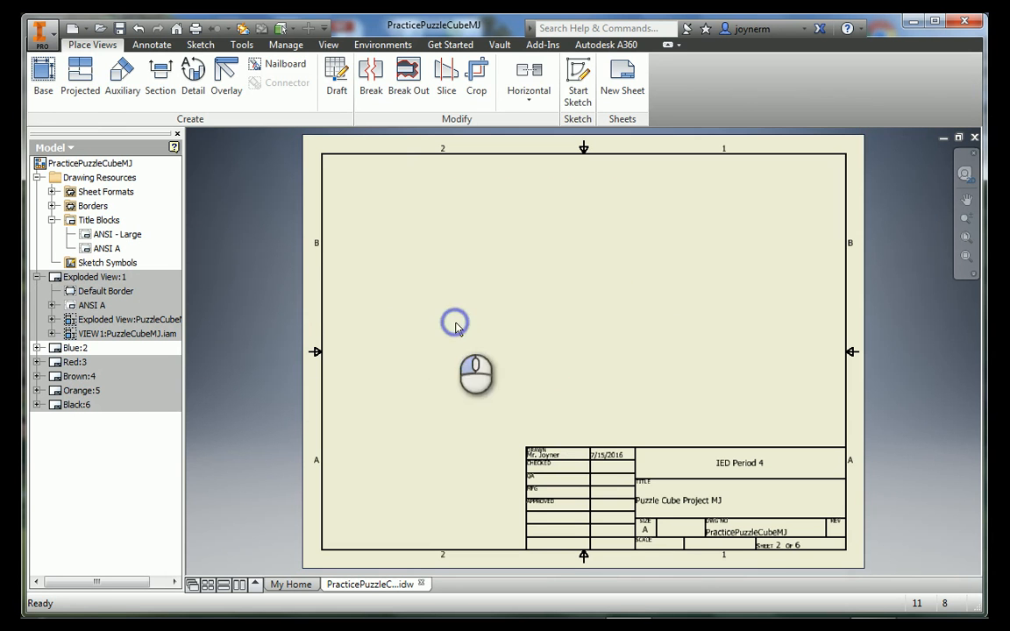
{"action": "left_click", "coordinate": [39, 68]}
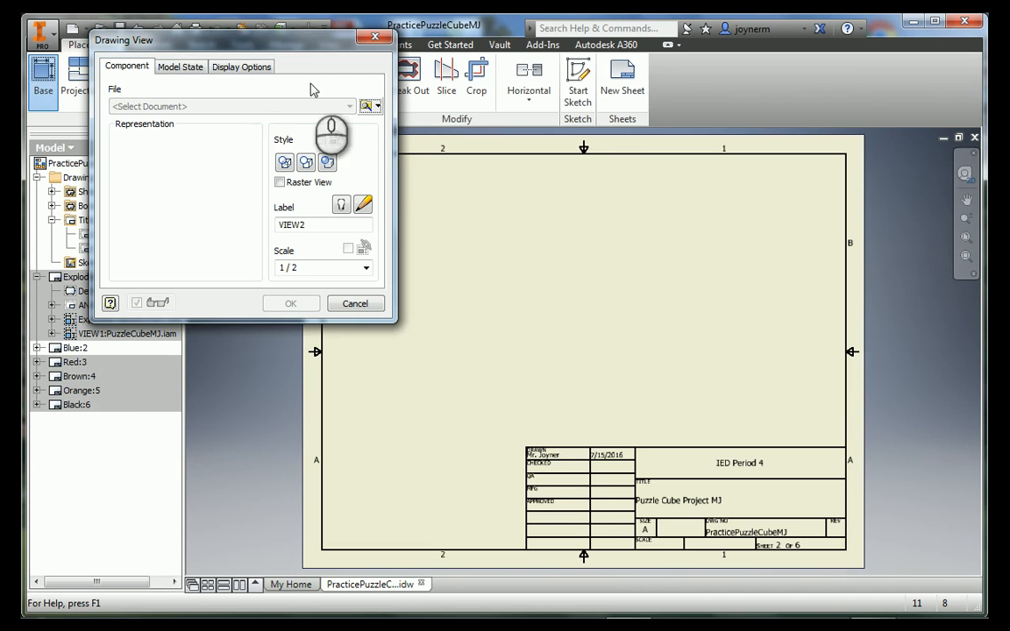
{"action": "left_click", "coordinate": [366, 106]}
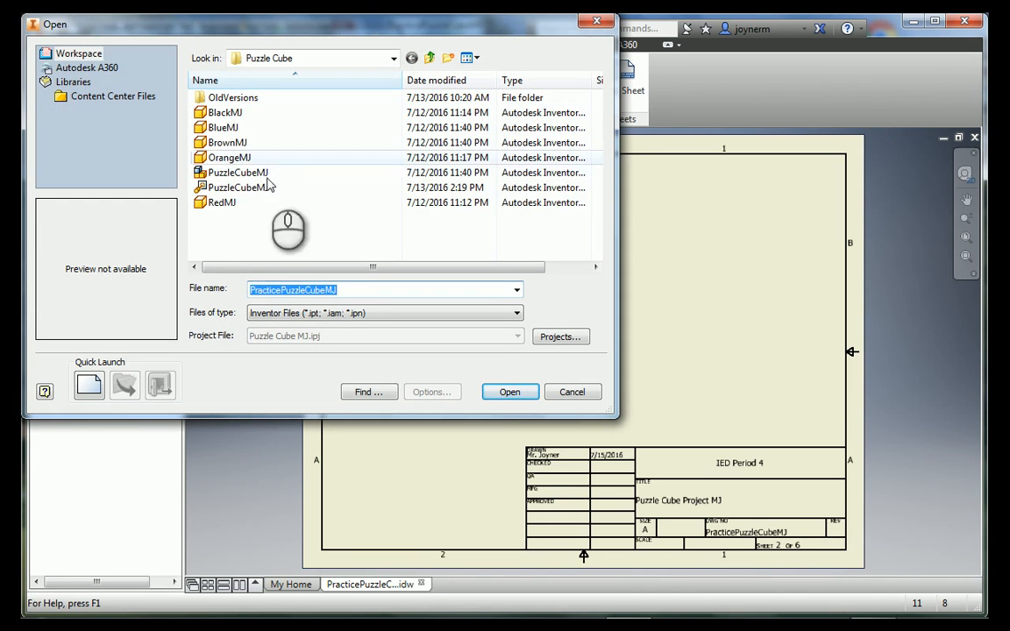
{"action": "double_click", "coordinate": [214, 129]}
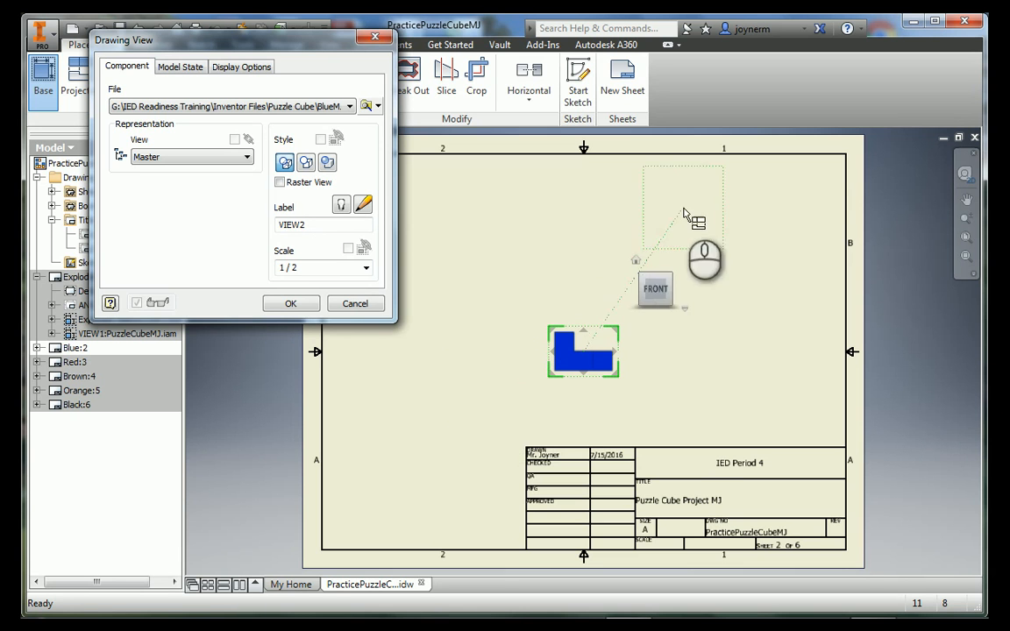
{"action": "mouse_move", "coordinate": [637, 266]}
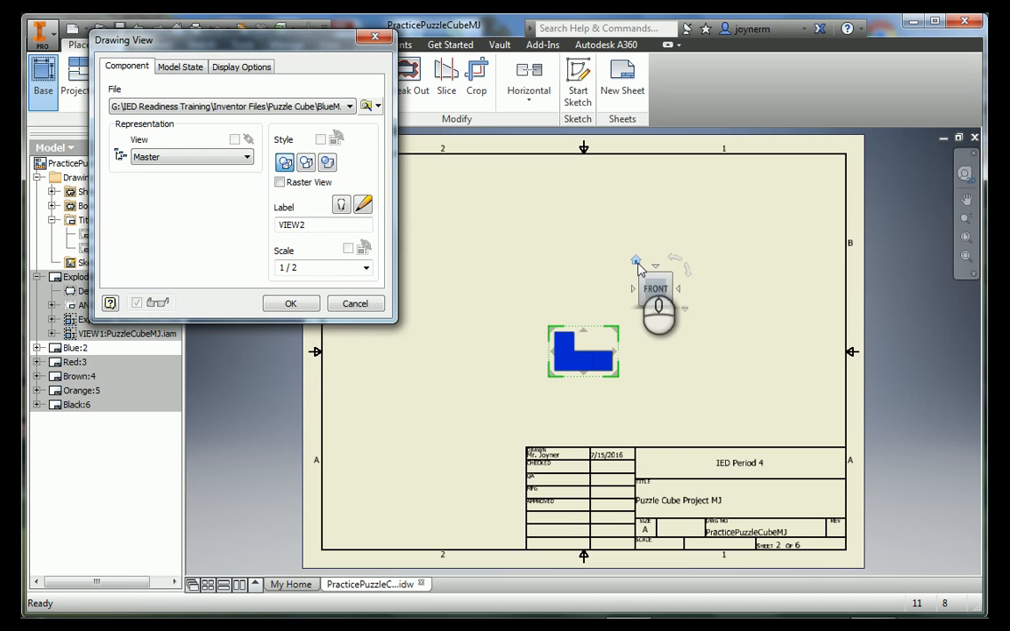
{"action": "left_click", "coordinate": [637, 262]}
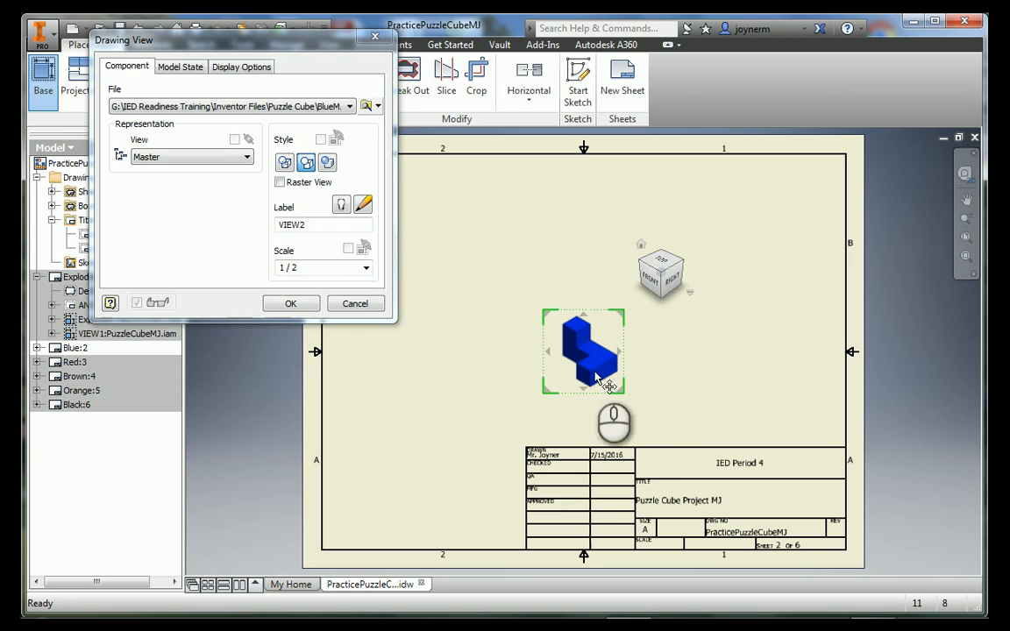
{"action": "left_click", "coordinate": [657, 286]}
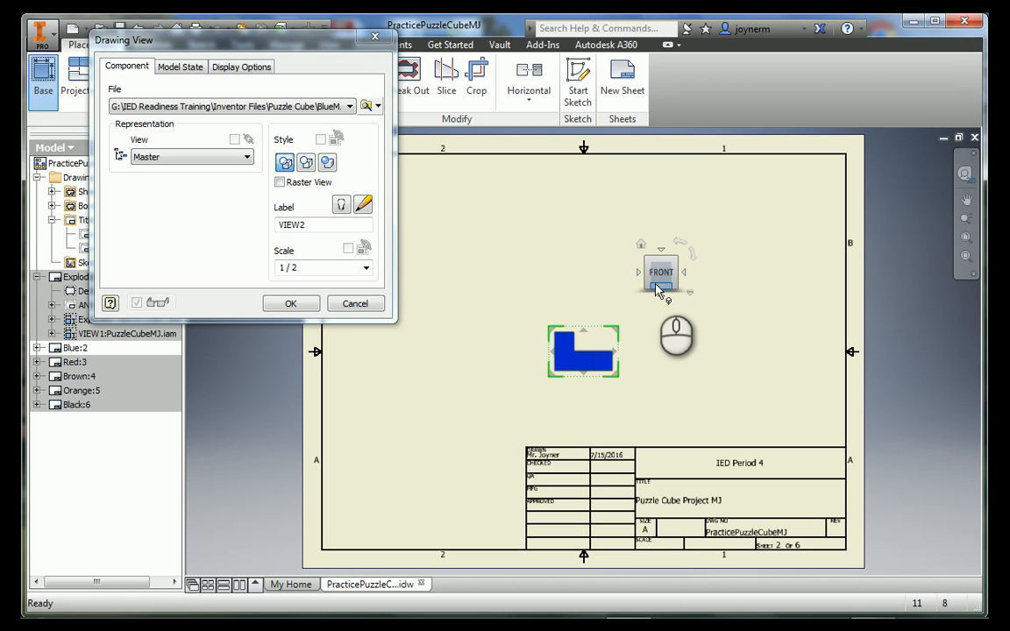
{"action": "left_click", "coordinate": [681, 270]}
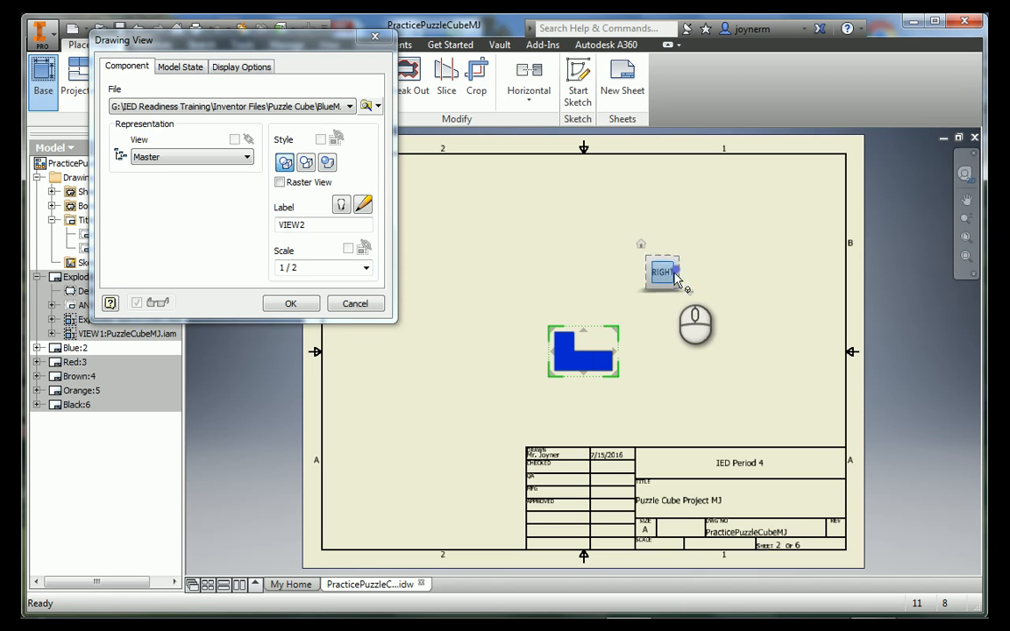
{"action": "left_click", "coordinate": [641, 272]}
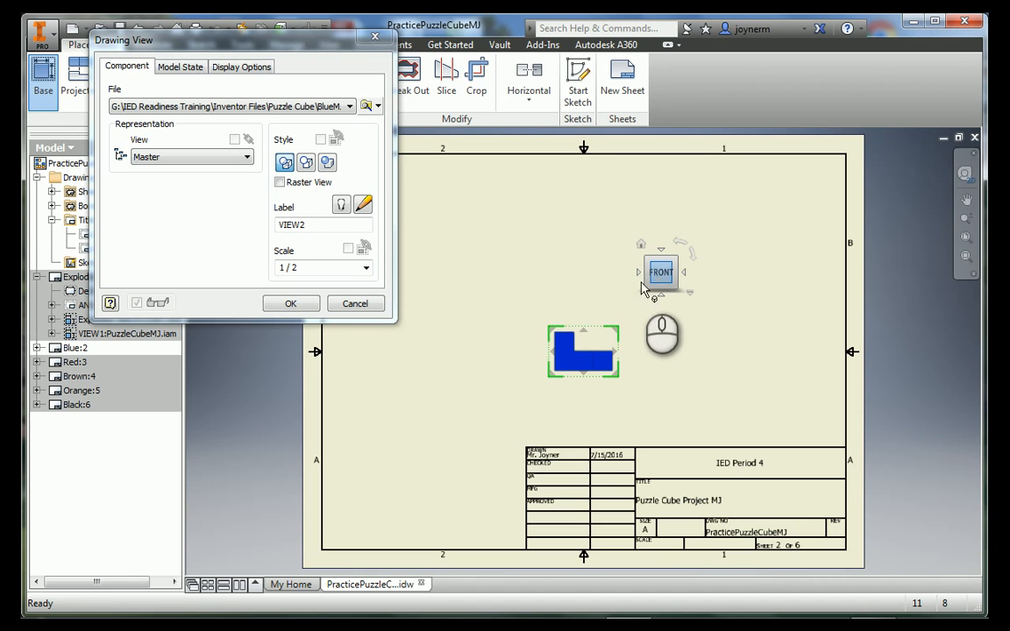
{"action": "left_click", "coordinate": [467, 399]}
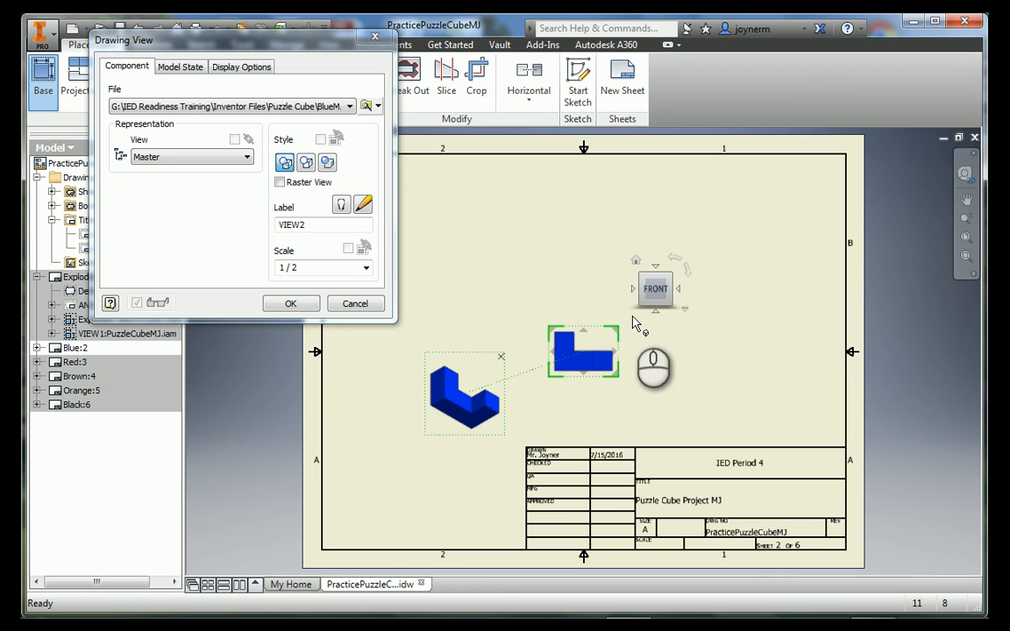
{"action": "left_click", "coordinate": [374, 307]}
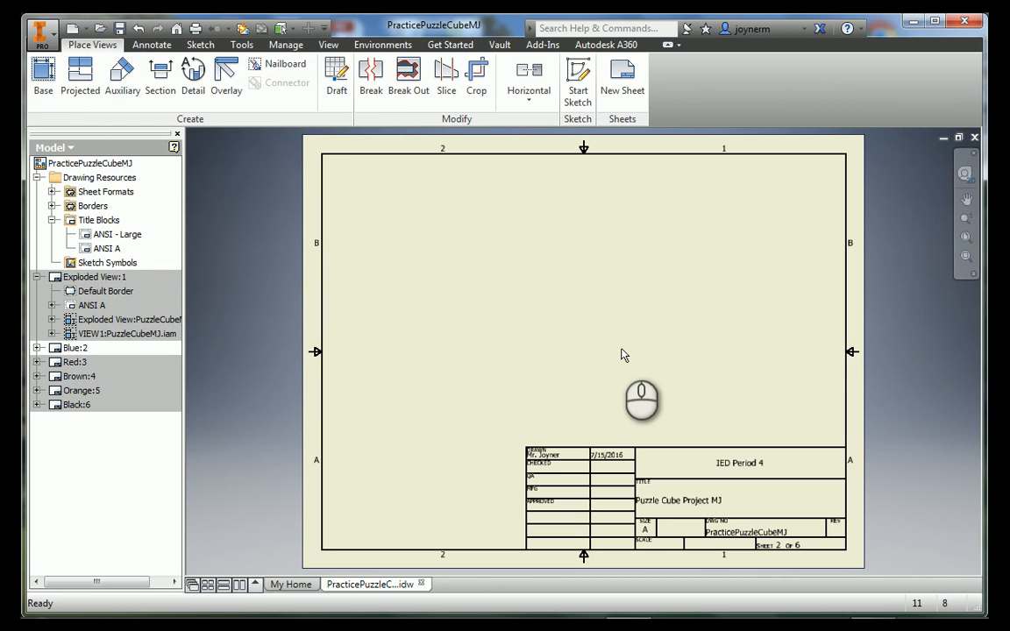
Start a base view of the BlueMJ part in front orientation at 1:1 scale in the sheet's lower-left area.
{"action": "left_click", "coordinate": [44, 75]}
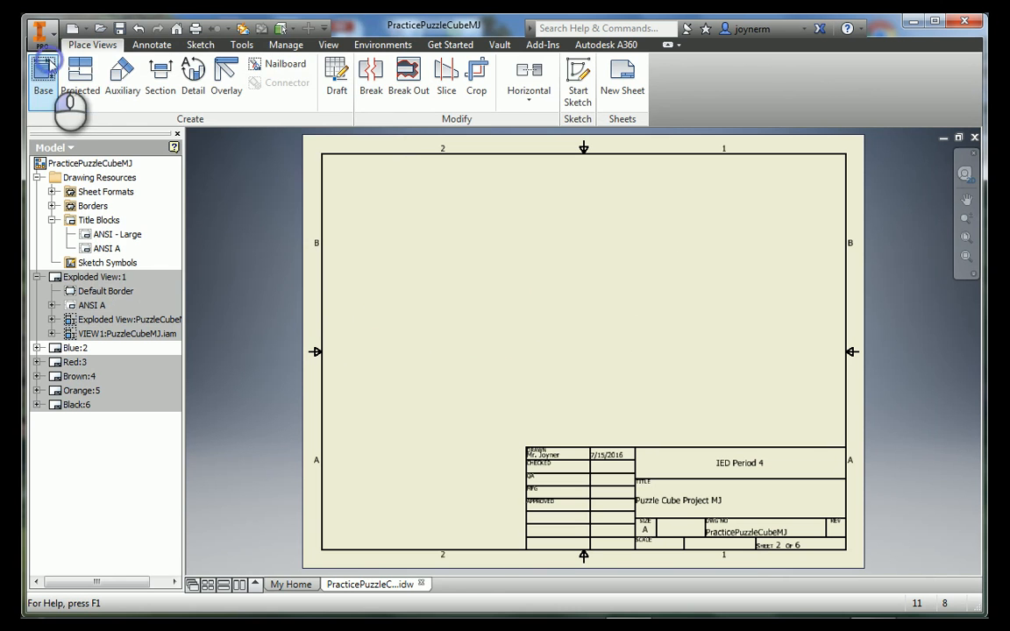
{"action": "left_click", "coordinate": [365, 106]}
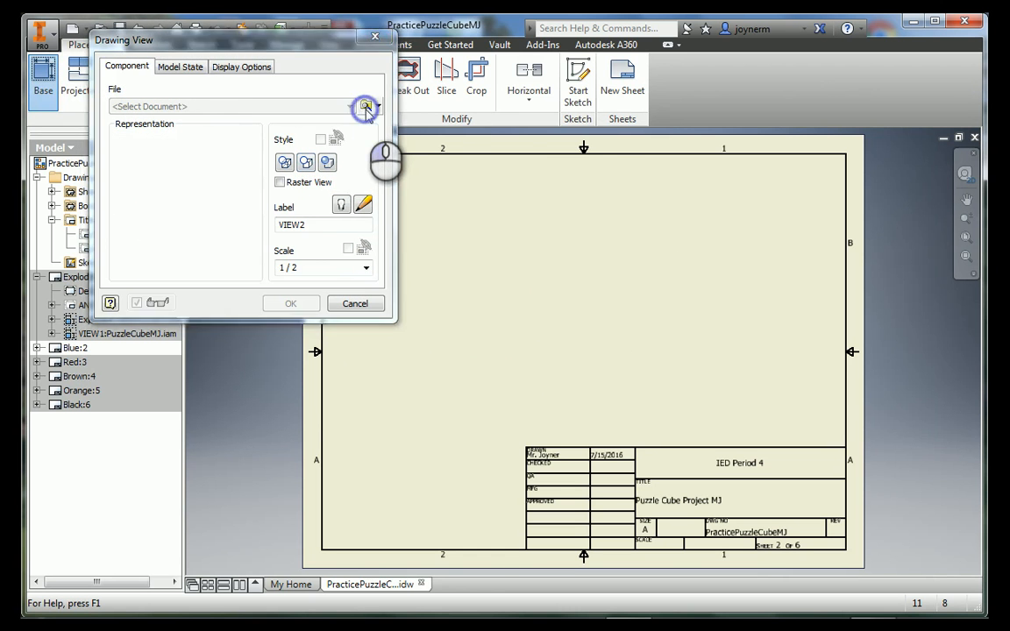
{"action": "double_click", "coordinate": [235, 130]}
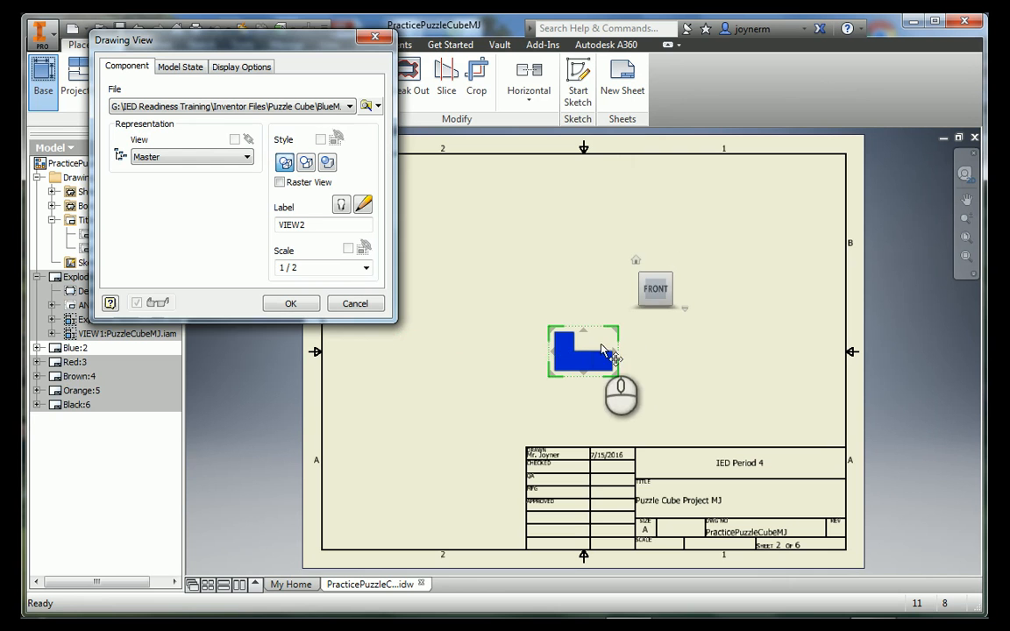
{"action": "mouse_move", "coordinate": [603, 351]}
{"action": "left_mouse_down"}
{"action": "mouse_move", "coordinate": [505, 383]}
{"action": "mouse_move", "coordinate": [663, 323]}
{"action": "mouse_move", "coordinate": [441, 392]}
{"action": "mouse_move", "coordinate": [491, 379]}
{"action": "mouse_move", "coordinate": [486, 395]}
{"action": "mouse_move", "coordinate": [474, 384]}
{"action": "left_mouse_up"}
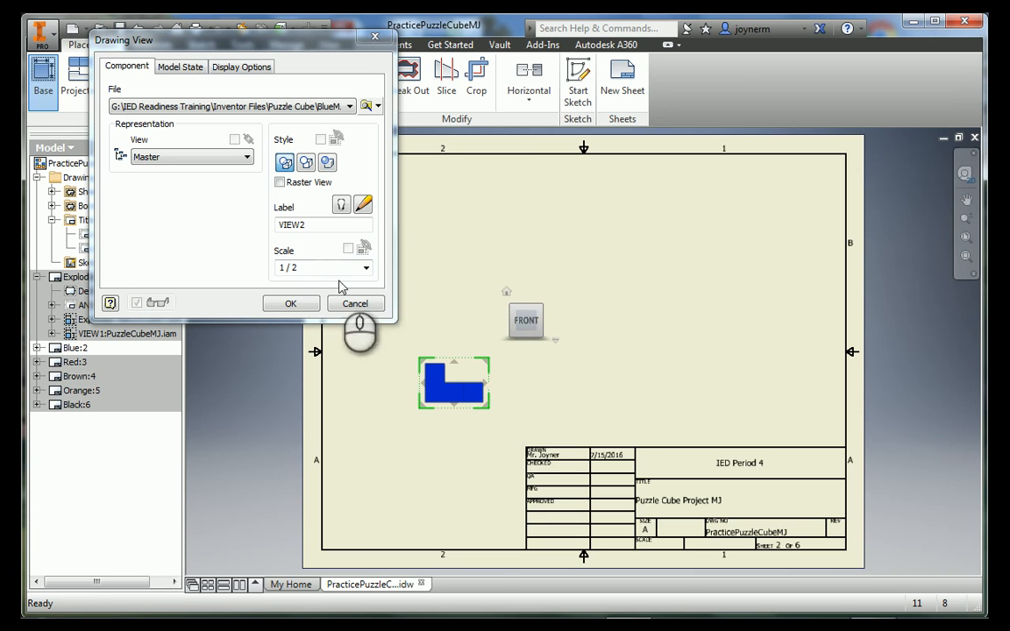
{"action": "left_click", "coordinate": [365, 268]}
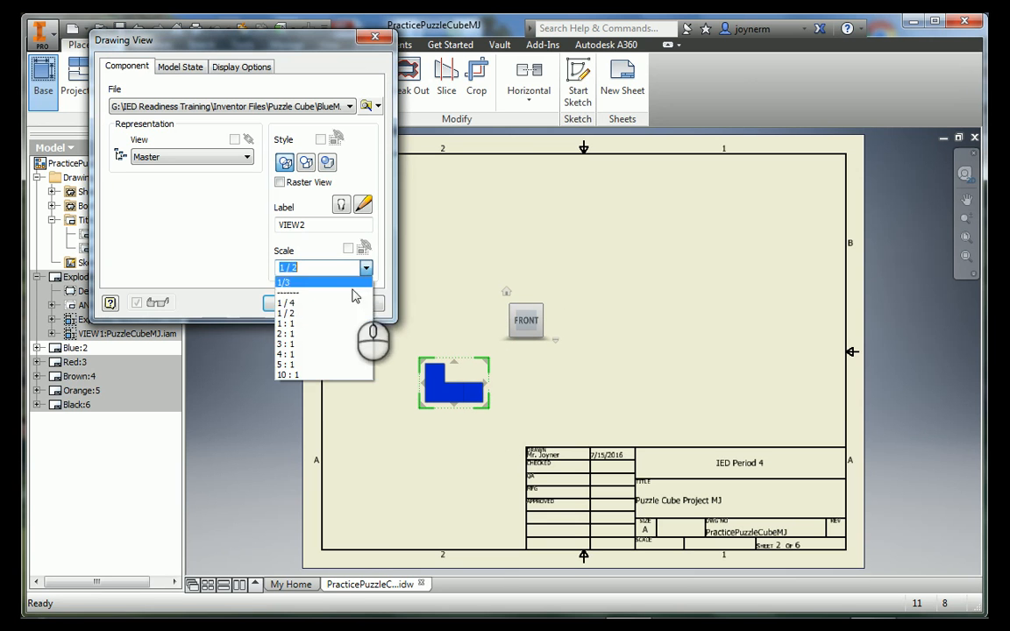
{"action": "left_click", "coordinate": [322, 323]}
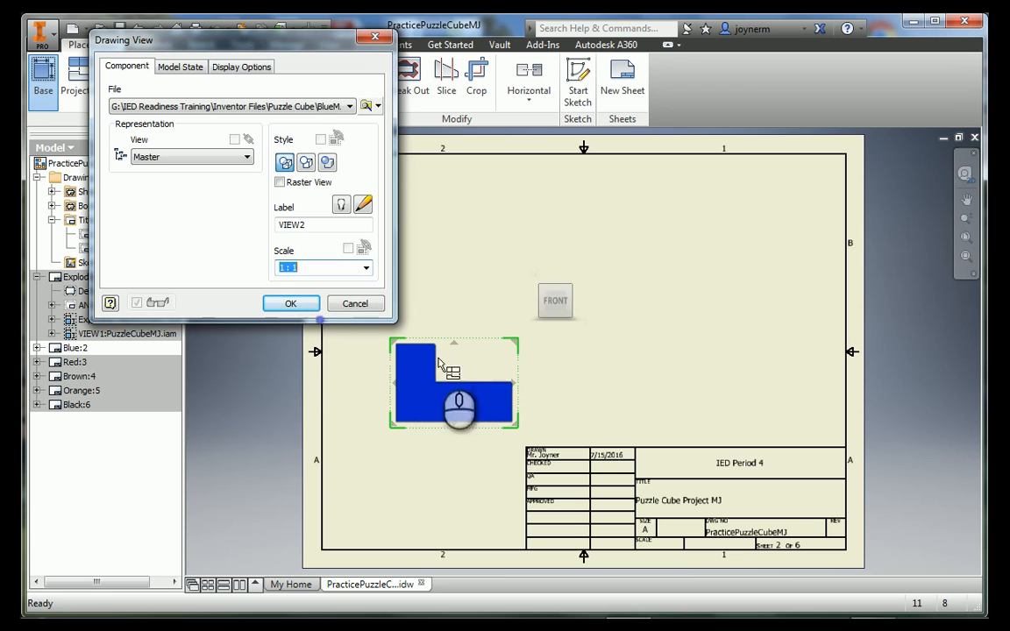
{"action": "mouse_move", "coordinate": [439, 362]}
{"action": "left_mouse_down"}
{"action": "mouse_move", "coordinate": [471, 402]}
{"action": "mouse_move", "coordinate": [501, 402]}
{"action": "mouse_move", "coordinate": [480, 391]}
{"action": "left_mouse_up"}
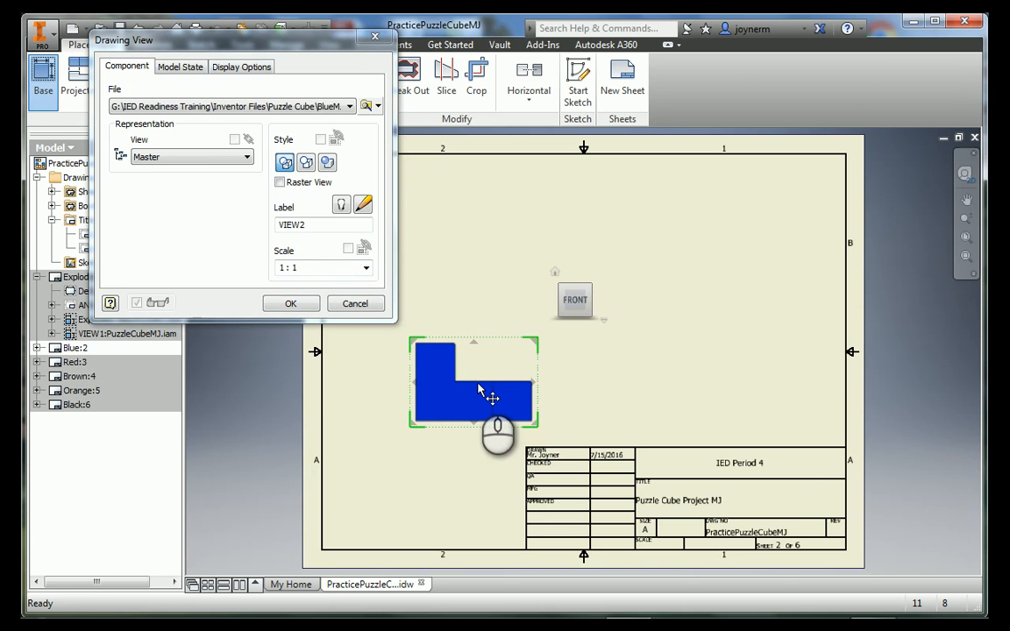
Project the top view above, the right-side view beside and the isometric view diagonally from the front view, and create all views.
{"action": "left_click", "coordinate": [475, 222]}
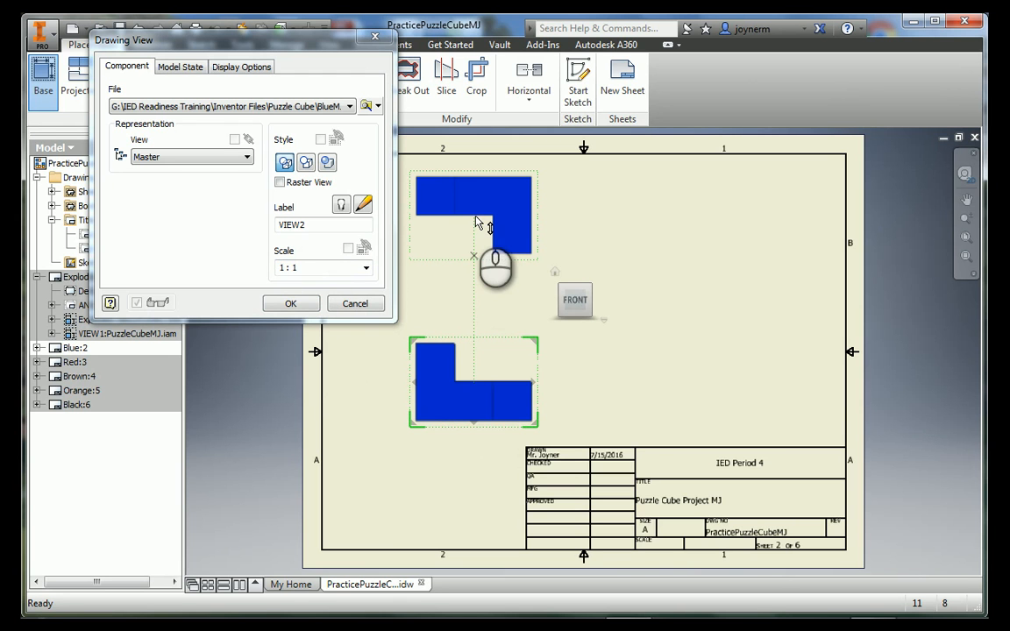
{"action": "left_click", "coordinate": [721, 393]}
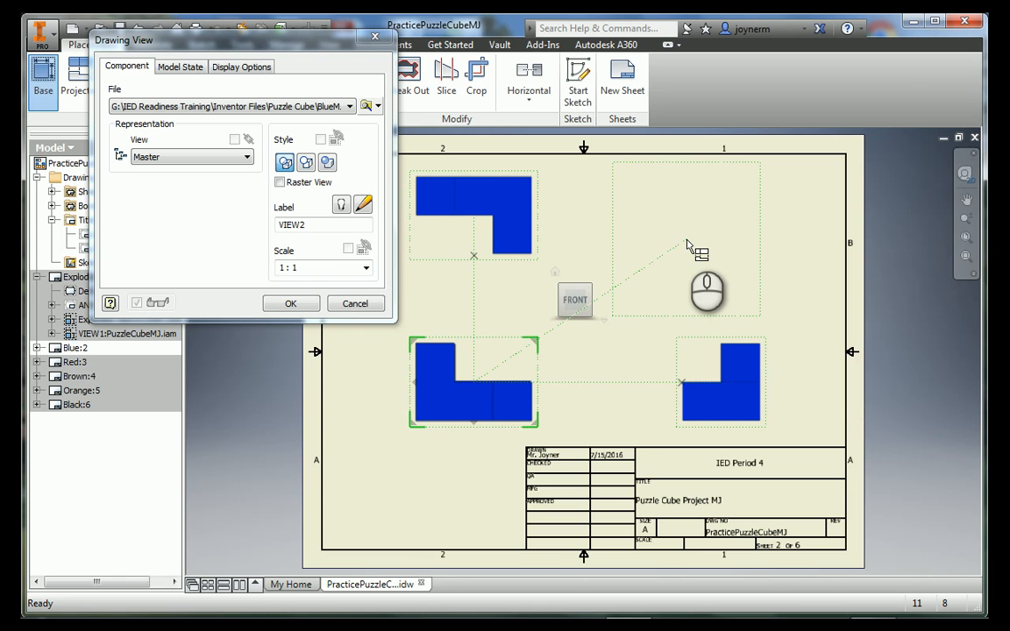
{"action": "left_click", "coordinate": [688, 242]}
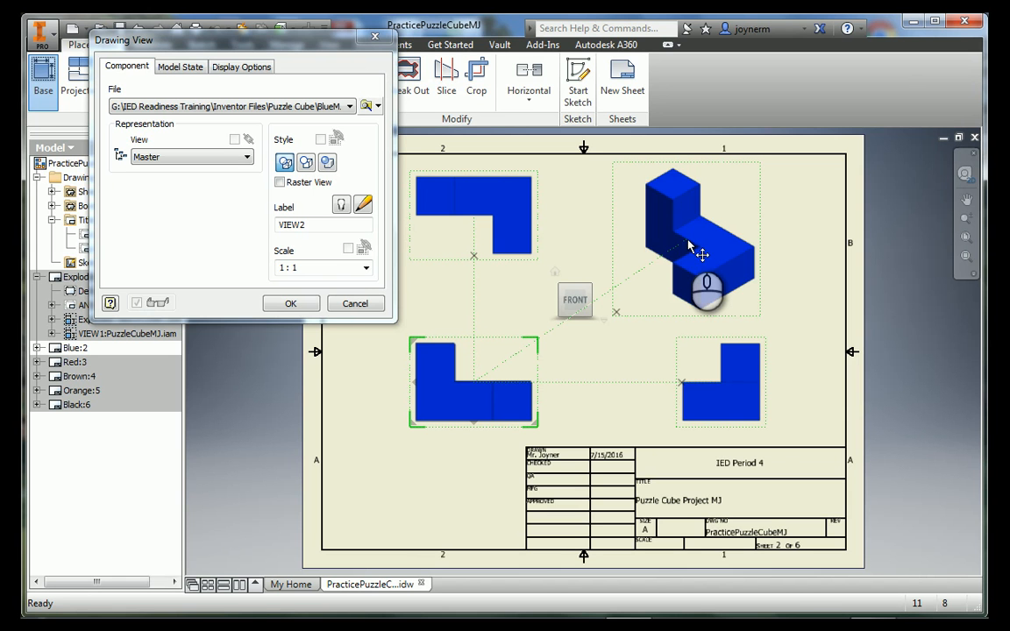
{"action": "left_click", "coordinate": [292, 304]}
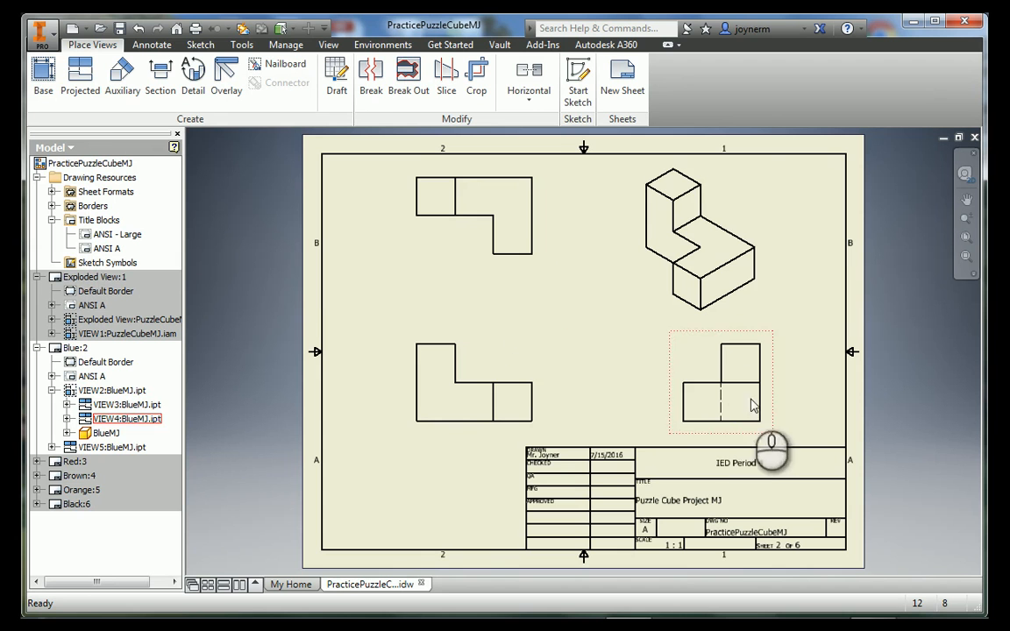
Move the isometric view slightly toward the sheet's centre and set its scale to 3/4.
{"action": "left_click", "coordinate": [652, 257]}
{"action": "left_click_drag", "start_coordinate": [634, 275], "coordinate": [608, 275]}
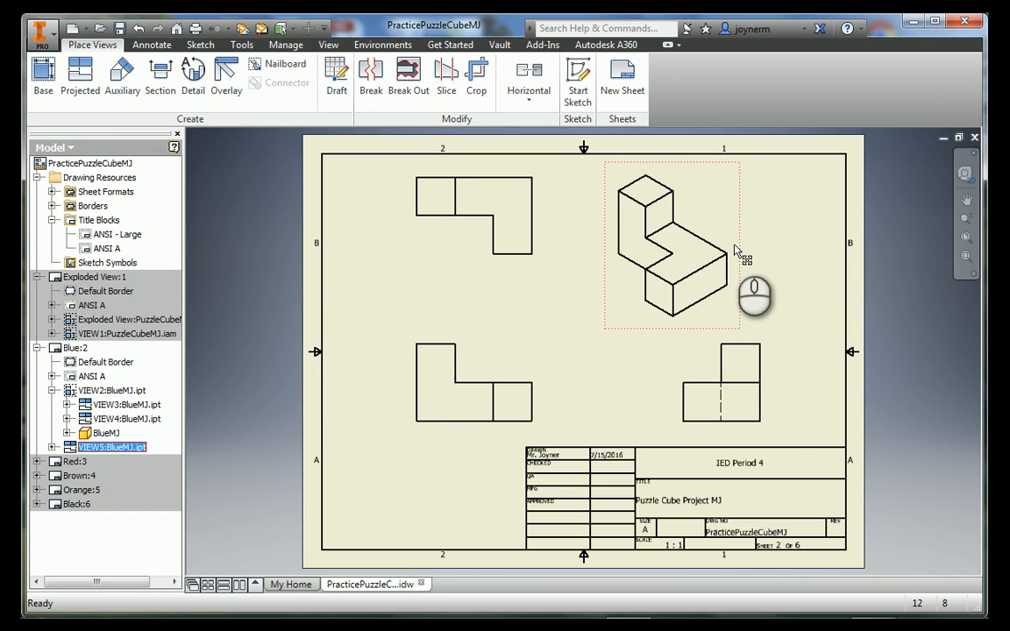
{"action": "right_click", "coordinate": [735, 250]}
{"action": "left_click", "coordinate": [735, 285]}
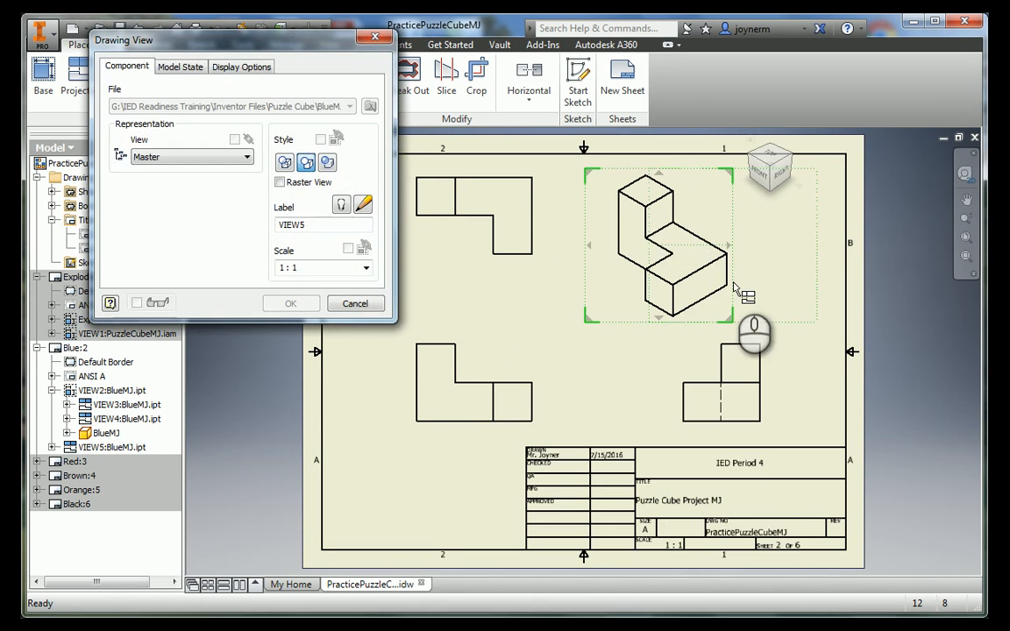
{"action": "left_click", "coordinate": [365, 269]}
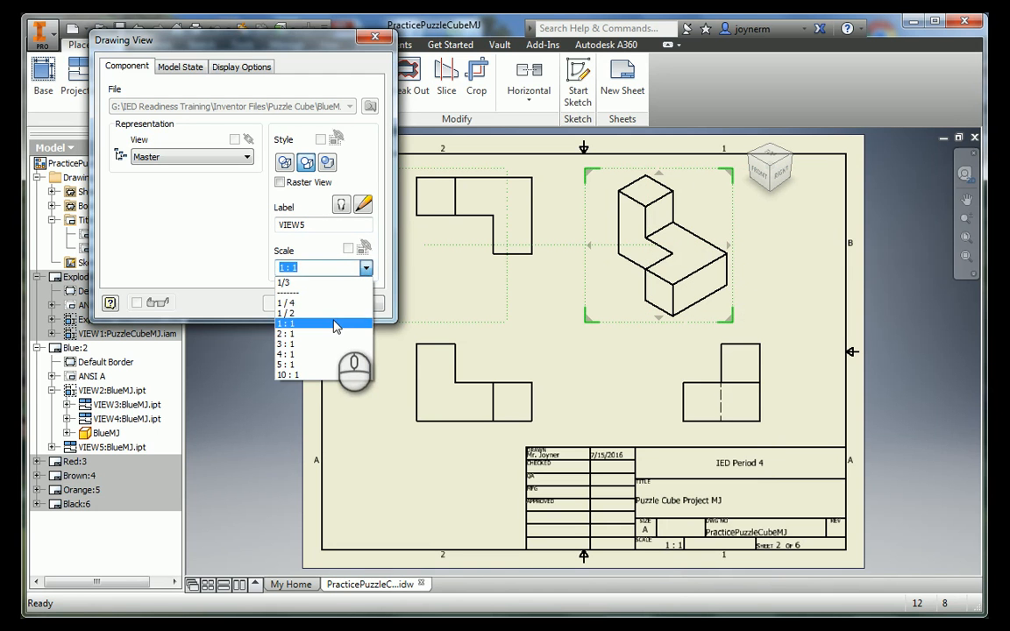
{"action": "left_click", "coordinate": [317, 267]}
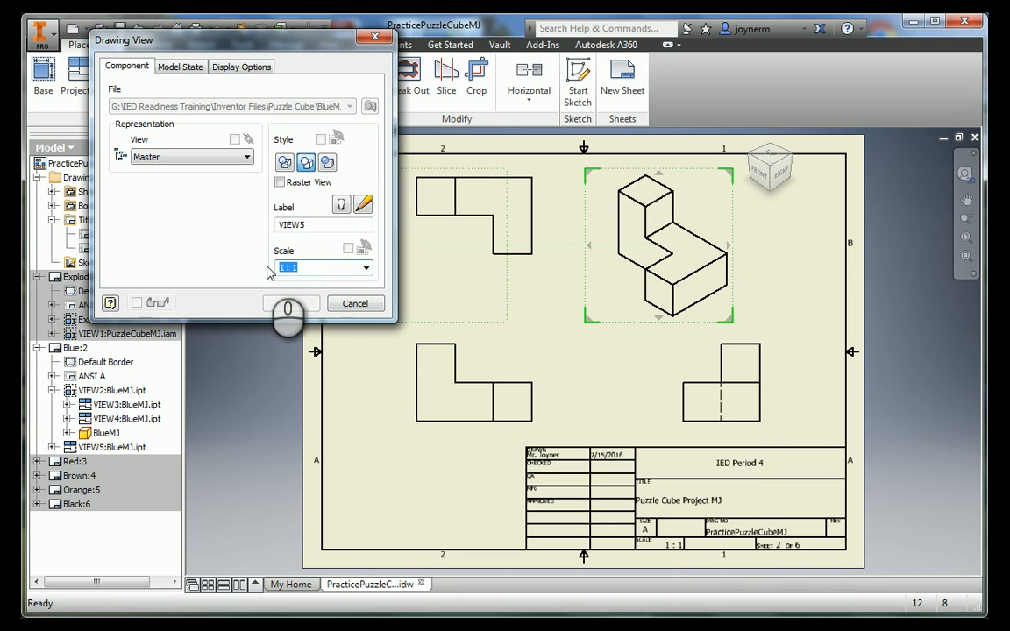
{"action": "type", "text": "/4"}
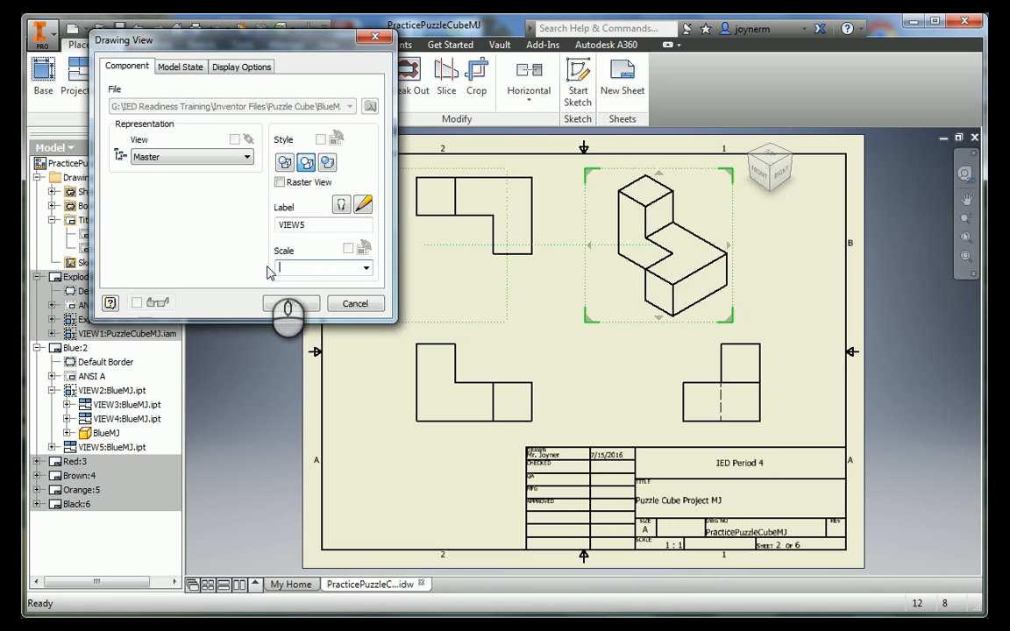
{"action": "type", "text": "3/4"}
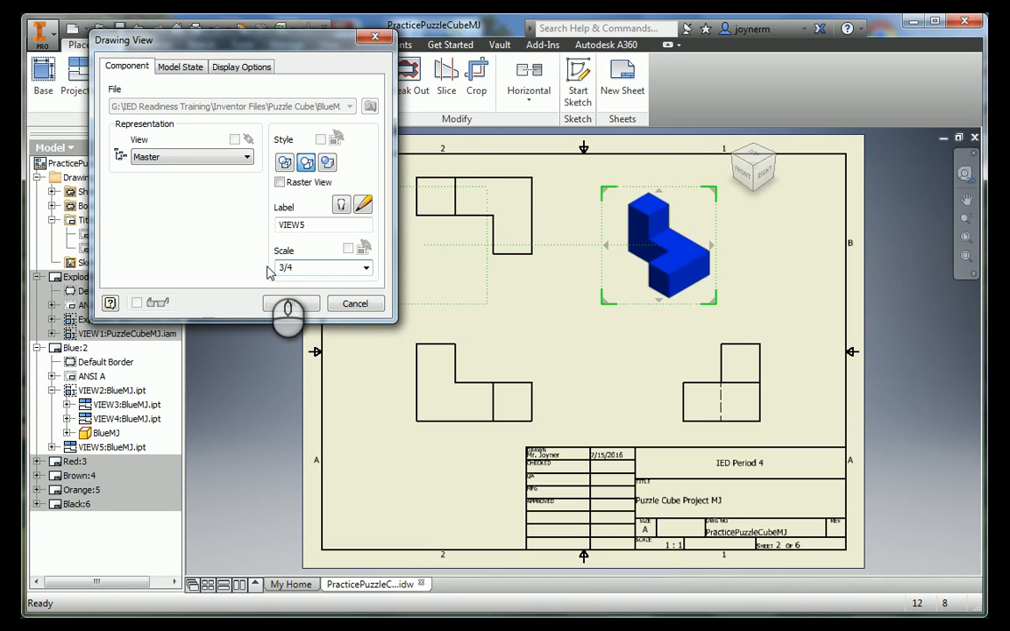
Set the isometric view's label to Isometric View and apply the shaded style.
{"action": "double_click", "coordinate": [314, 226]}
{"action": "type", "text": "Is"}
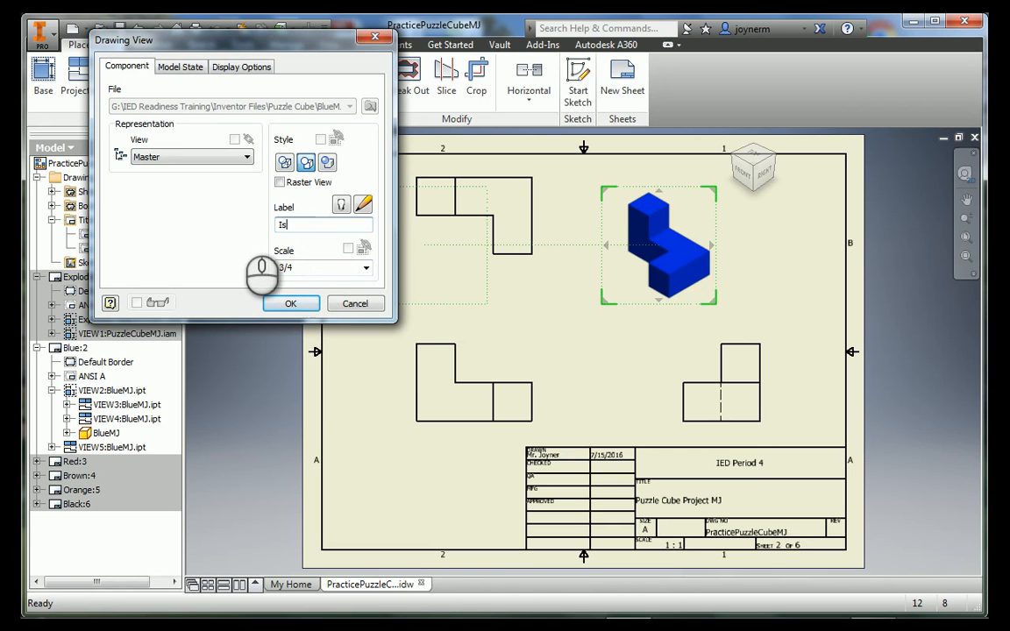
{"action": "type", "text": "ometric View"}
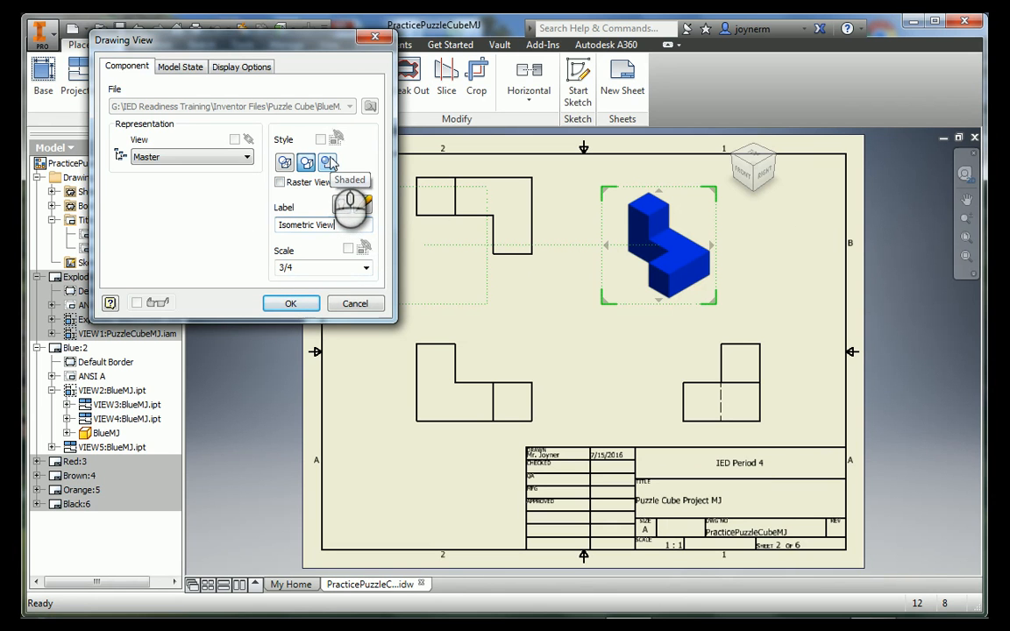
{"action": "left_click", "coordinate": [329, 164]}
{"action": "left_click", "coordinate": [290, 304]}
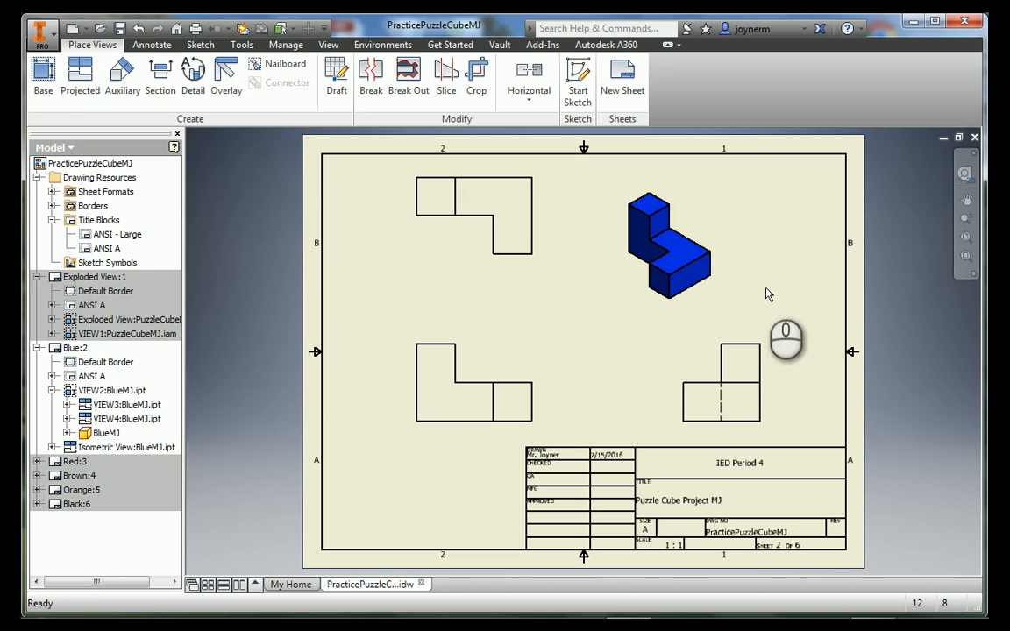
Show the front view's label as Blue Puzzle Piece and place it below the view, beside the title block.
{"action": "right_click", "coordinate": [537, 359]}
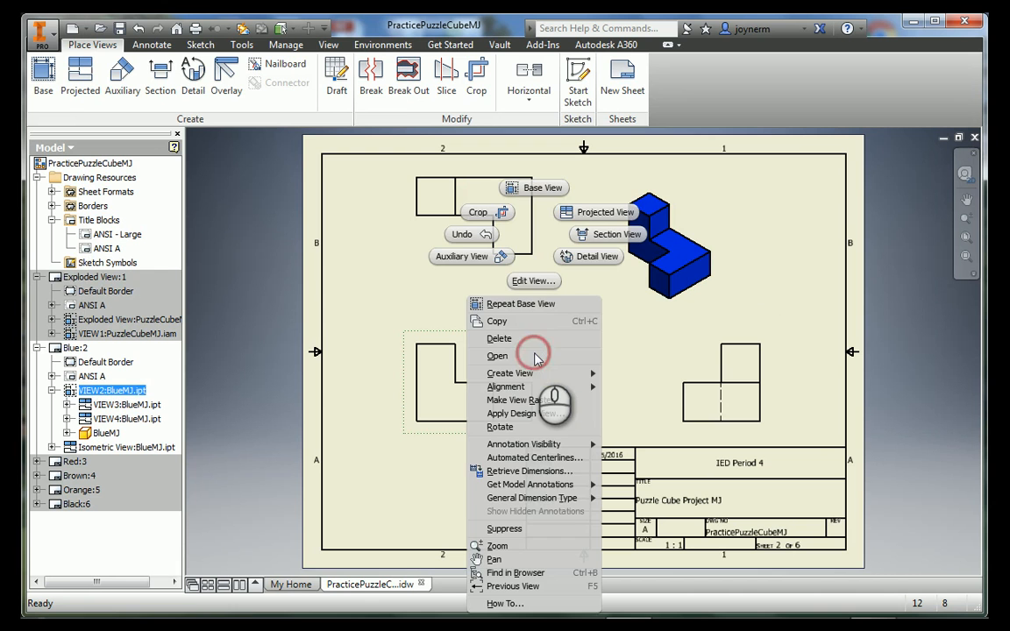
{"action": "left_click", "coordinate": [533, 280]}
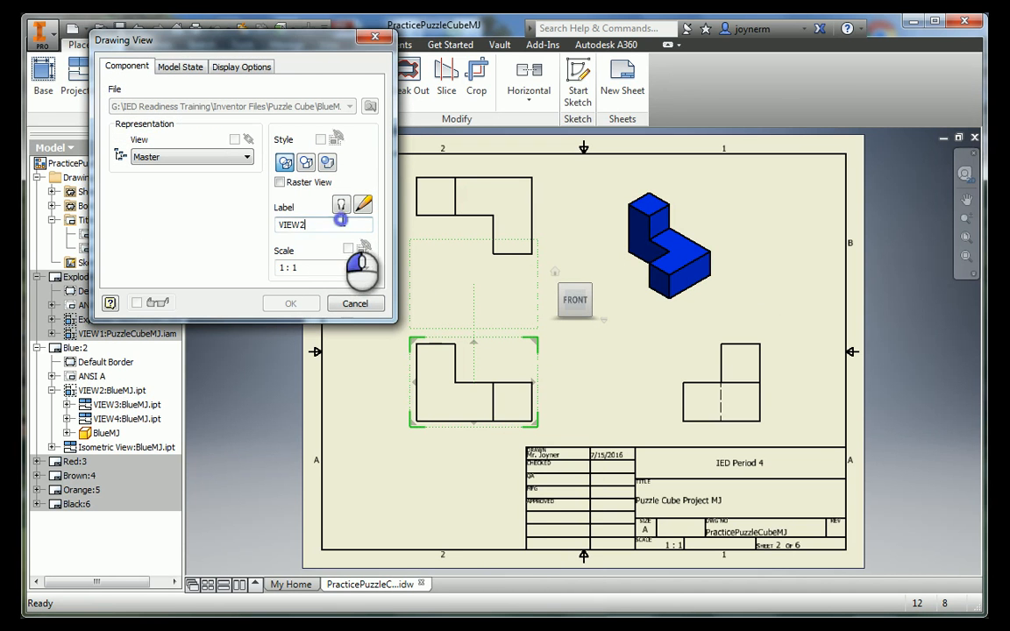
{"action": "double_click", "coordinate": [289, 224]}
{"action": "type", "text": "Blu"}
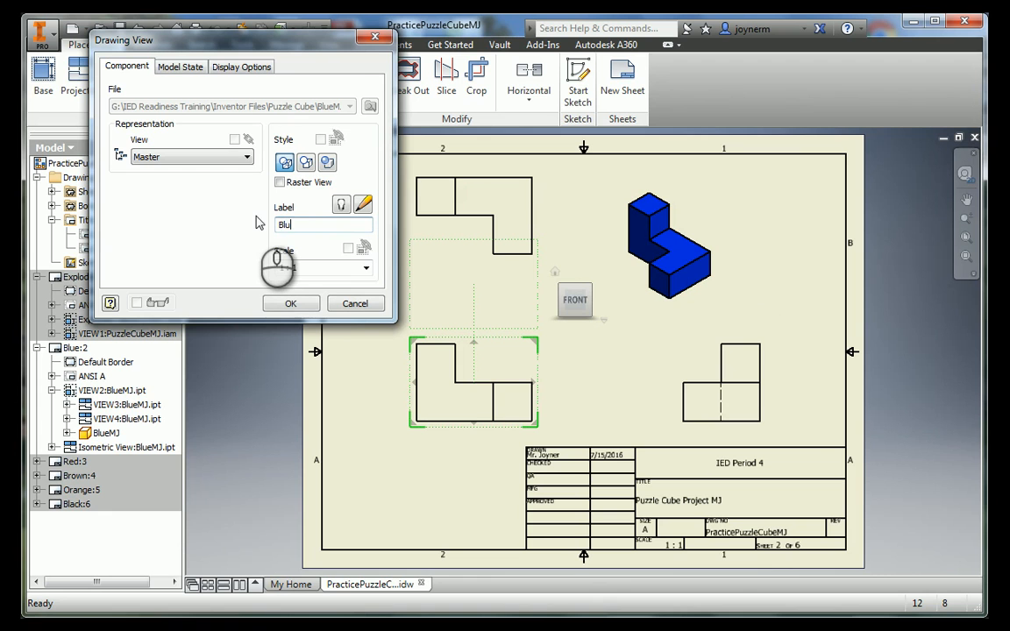
{"action": "type", "text": "e Puzzle Piece"}
{"action": "left_click", "coordinate": [342, 206]}
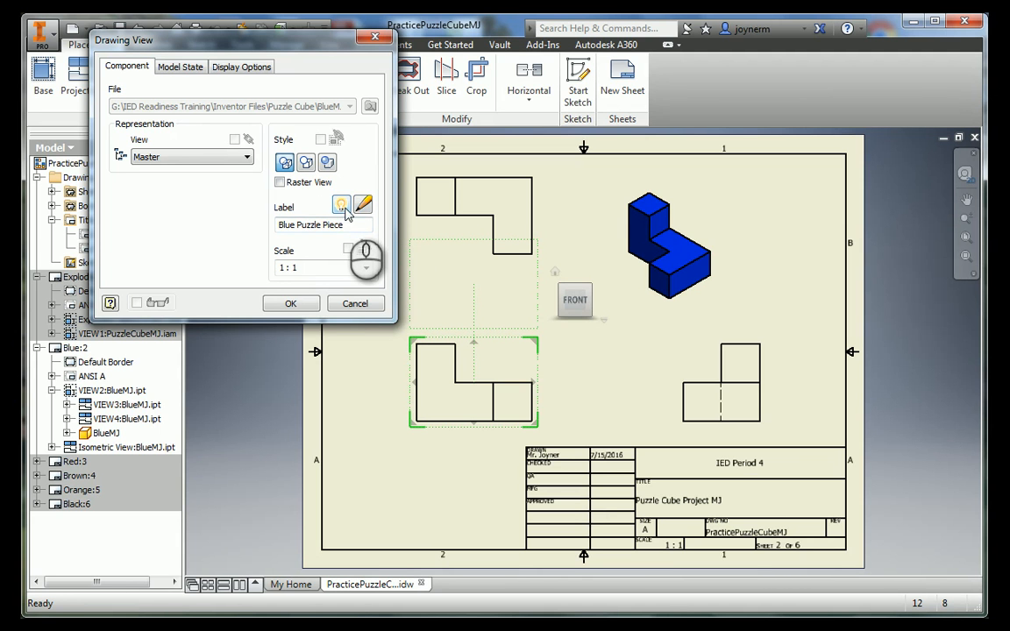
{"action": "left_click", "coordinate": [304, 306]}
{"action": "left_click_drag", "start_coordinate": [491, 437], "coordinate": [440, 471]}
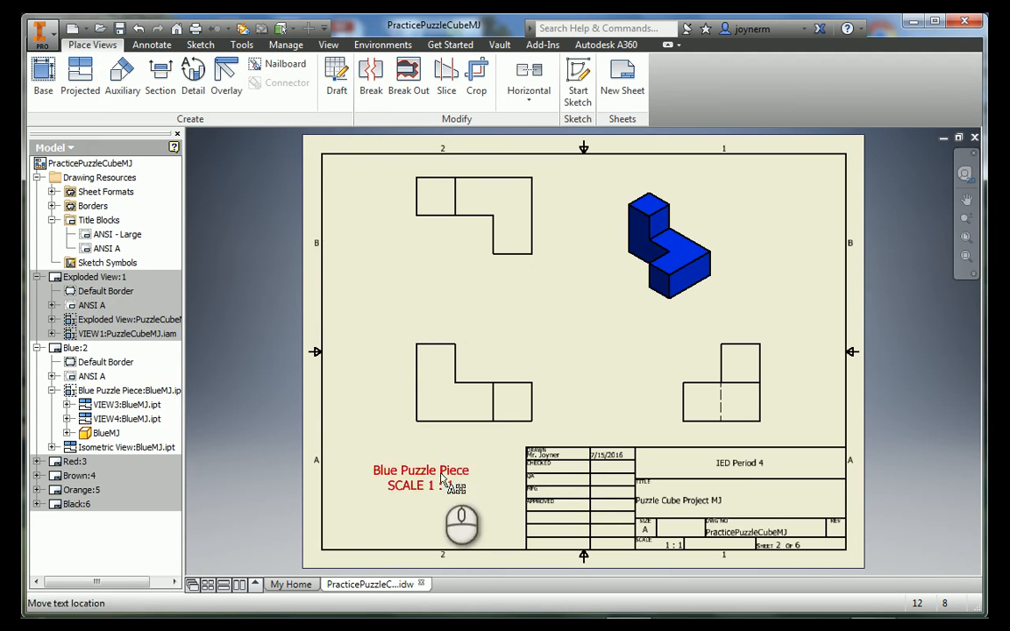
{"action": "left_click_drag", "start_coordinate": [436, 476], "coordinate": [431, 488]}
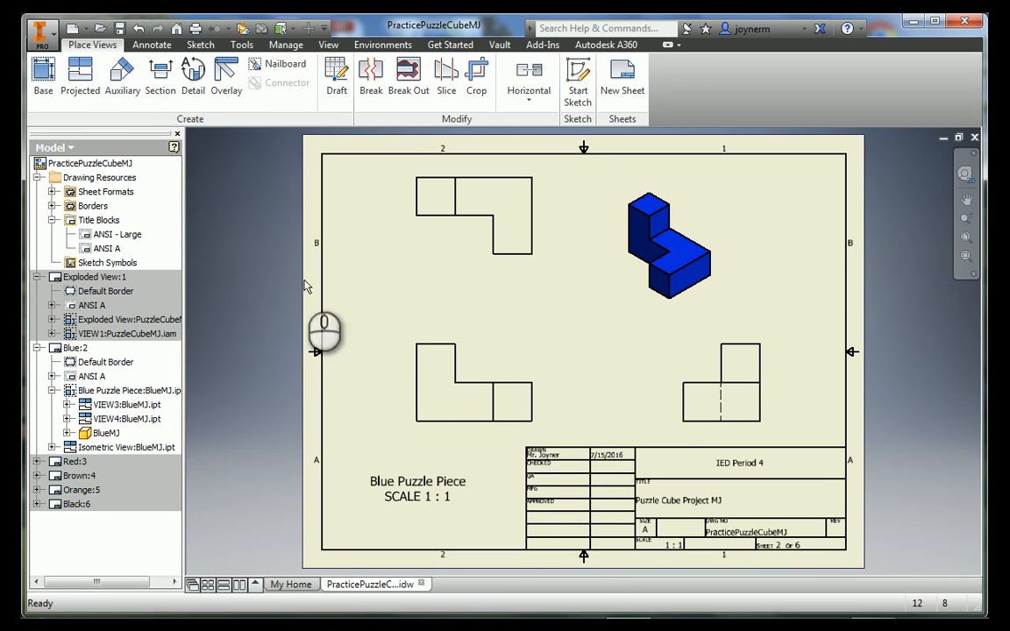
Dimension the overall width of the blue piece's front view, placing the dimension above the view.
{"action": "left_click", "coordinate": [151, 45]}
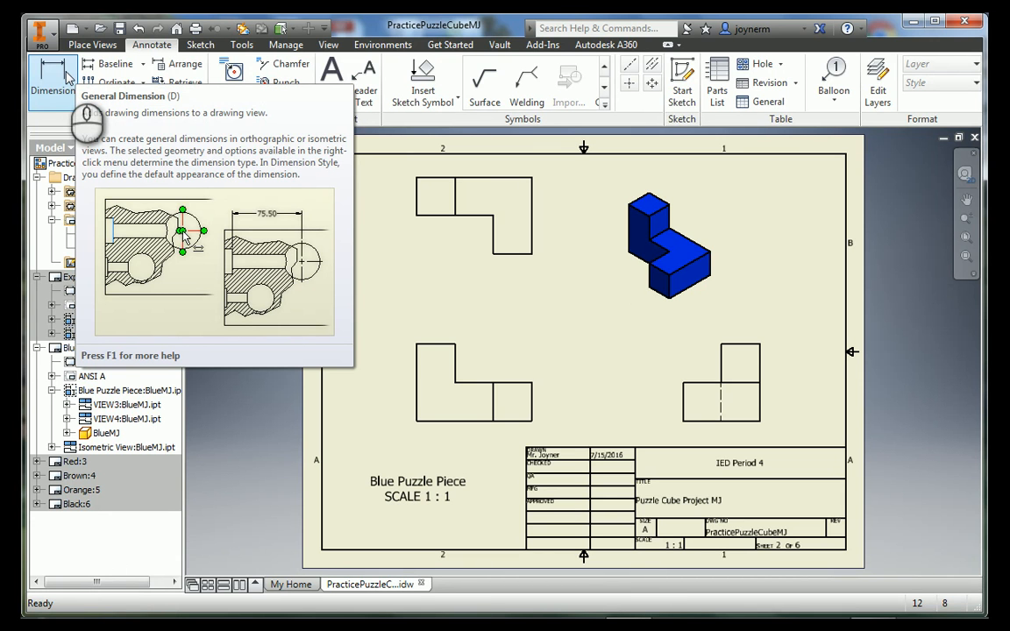
{"action": "left_click", "coordinate": [67, 77]}
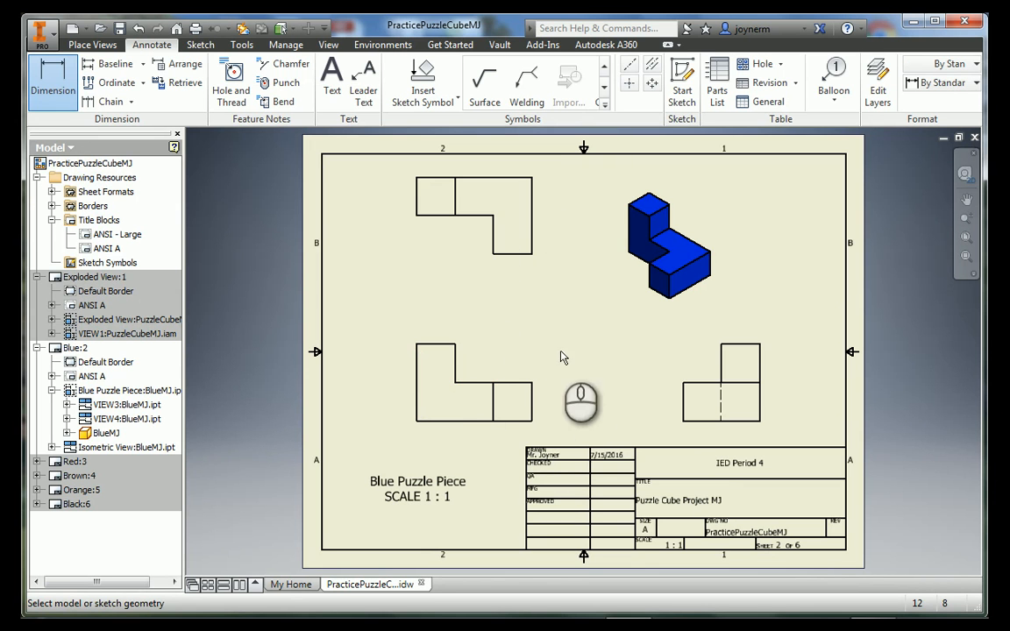
{"action": "left_click", "coordinate": [418, 345]}
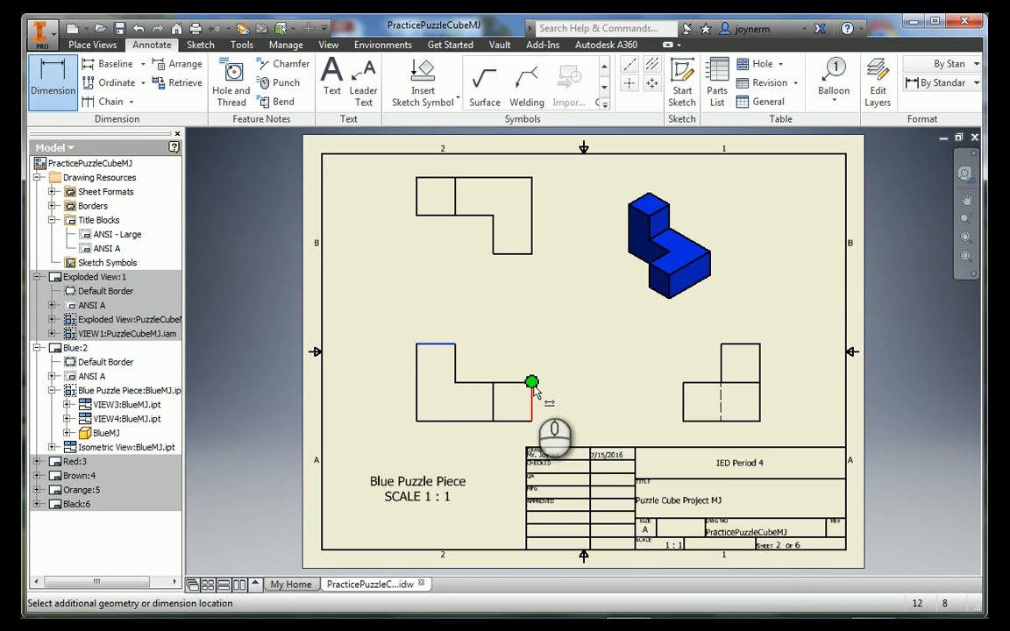
{"action": "left_click", "coordinate": [530, 381]}
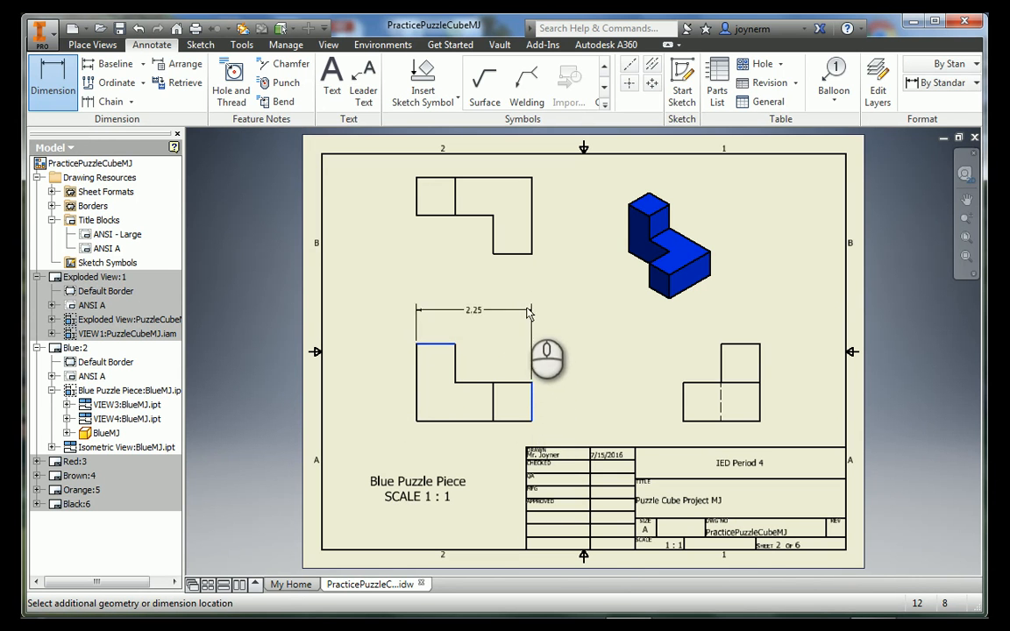
{"action": "left_click", "coordinate": [499, 311]}
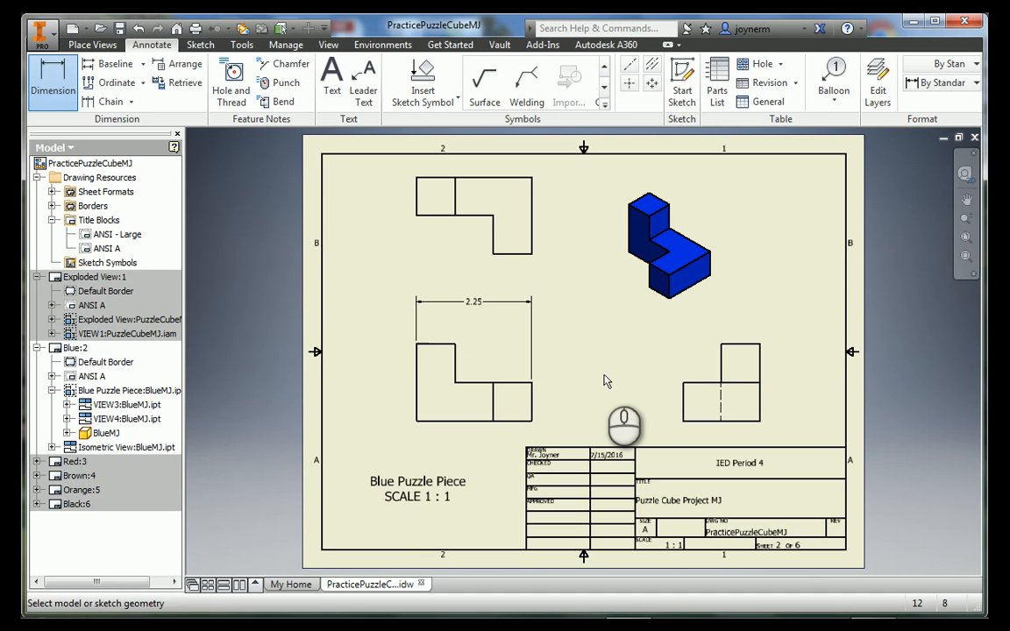
Dimension the front view's horizontal distance from the raised block's inner edge to the far end, below the overall width dimension.
{"action": "left_click", "coordinate": [46, 58]}
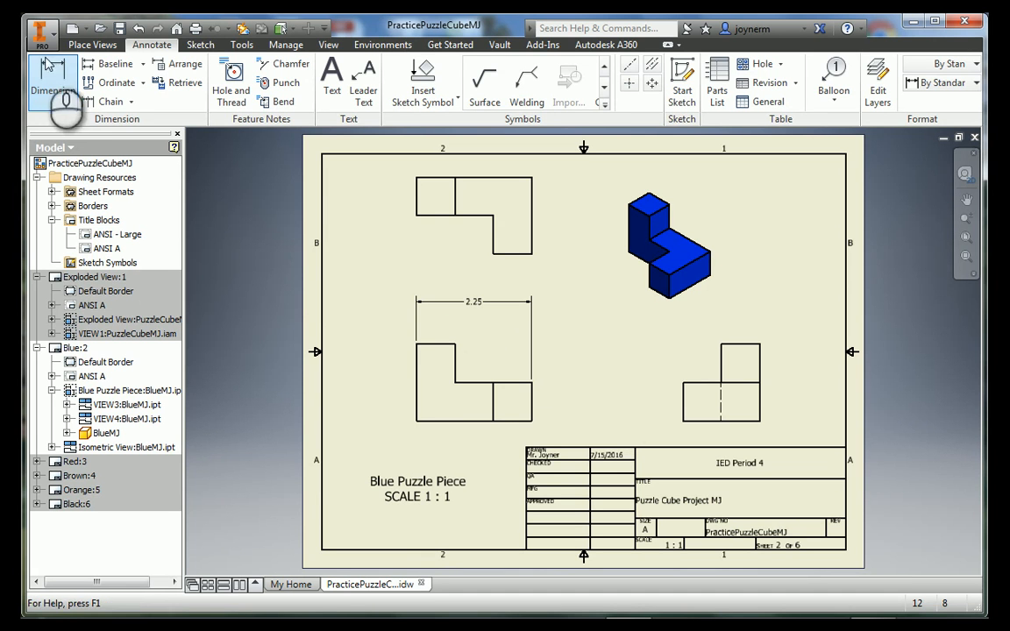
{"action": "left_click", "coordinate": [53, 83]}
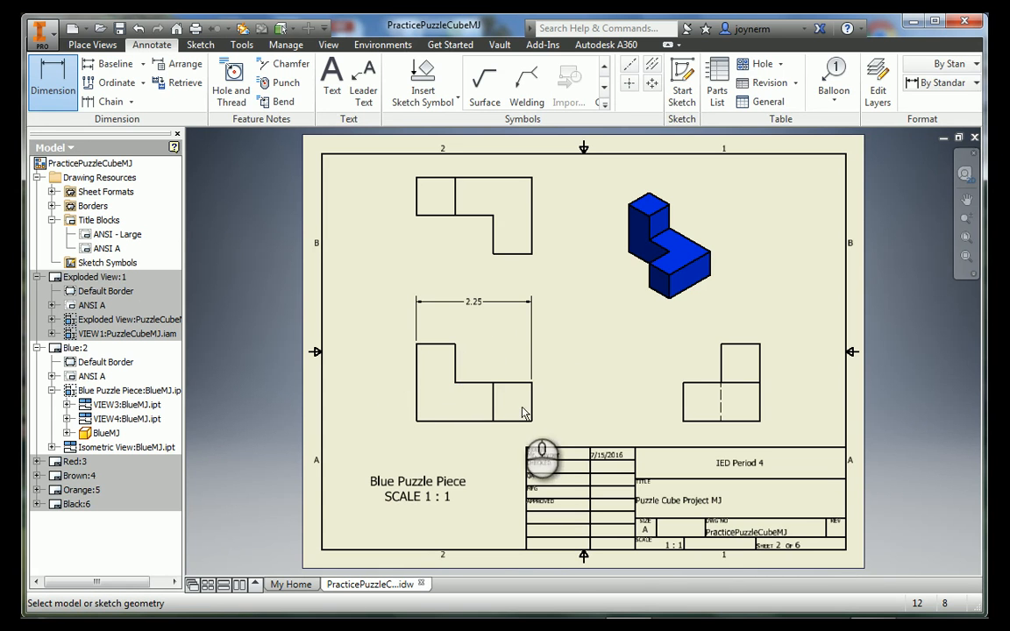
{"action": "left_click", "coordinate": [453, 347]}
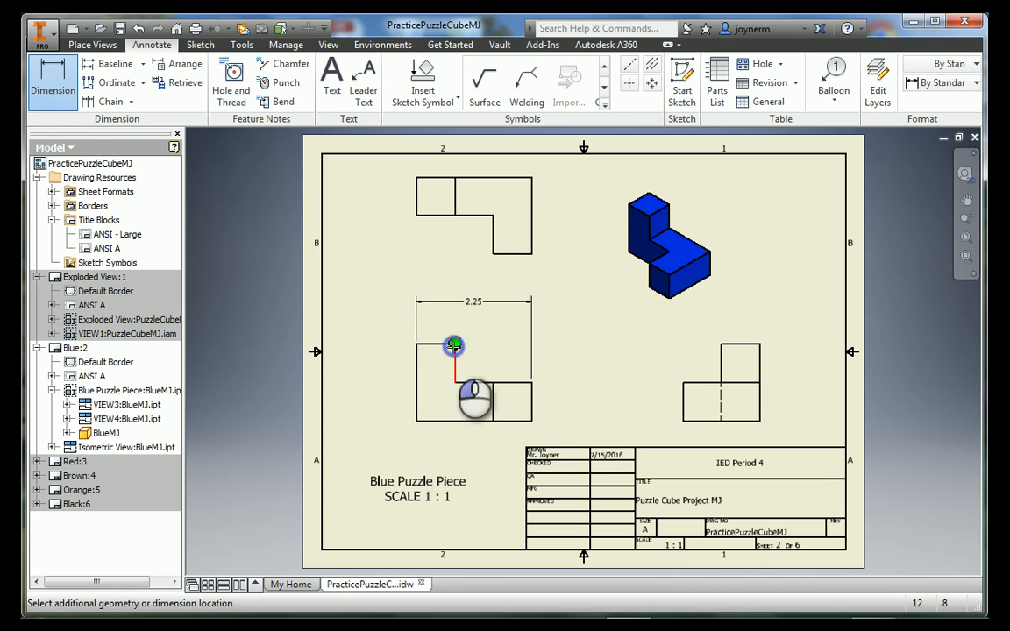
{"action": "left_click", "coordinate": [531, 377]}
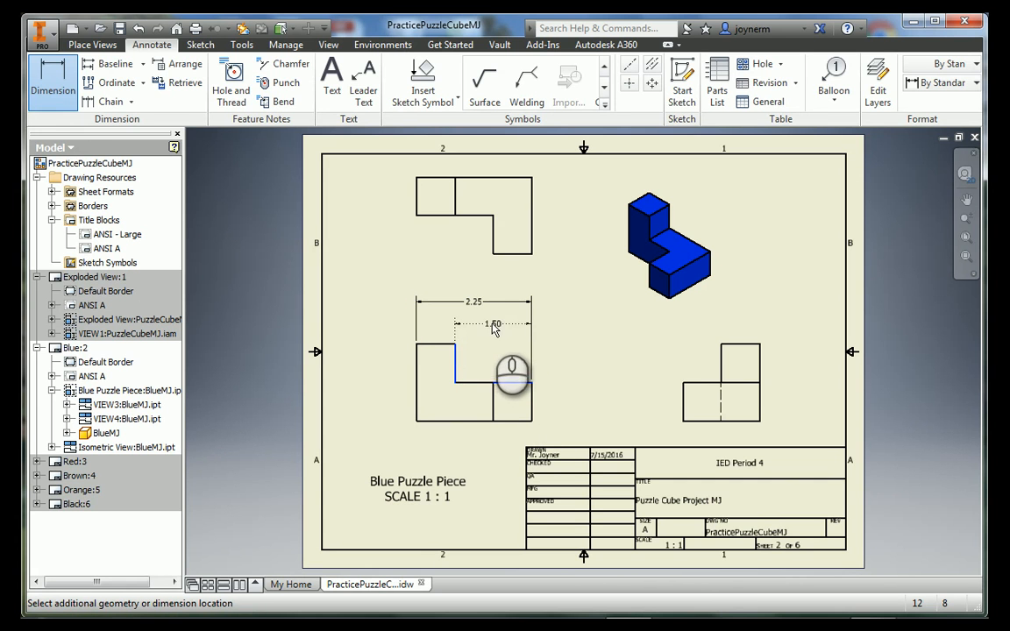
{"action": "left_click", "coordinate": [495, 327]}
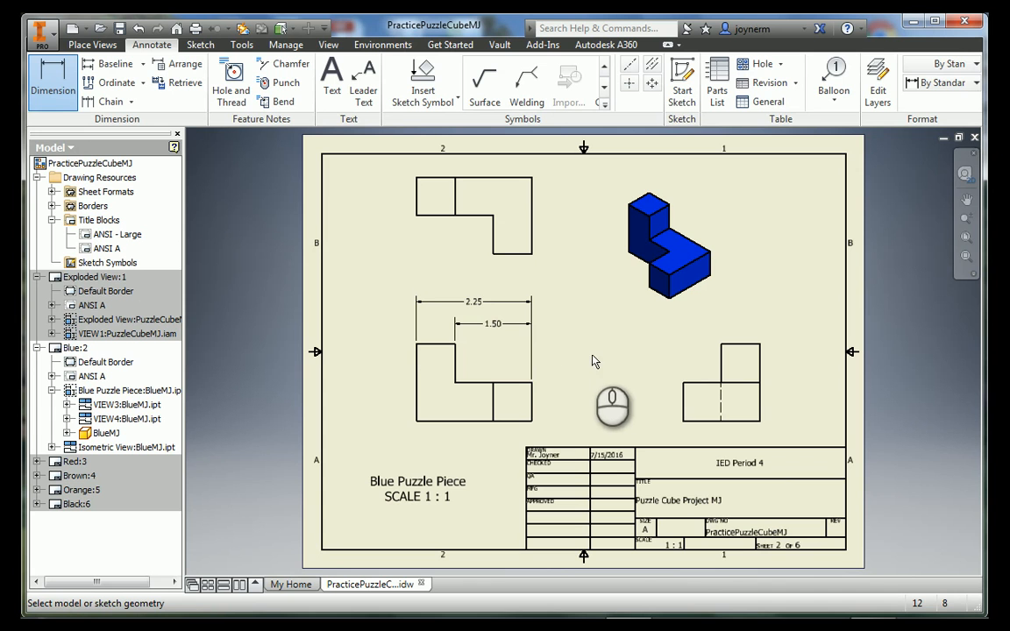
Dimension the width of the end block in the front view, placing it below the other two horizontal dimensions.
{"action": "left_click", "coordinate": [532, 383]}
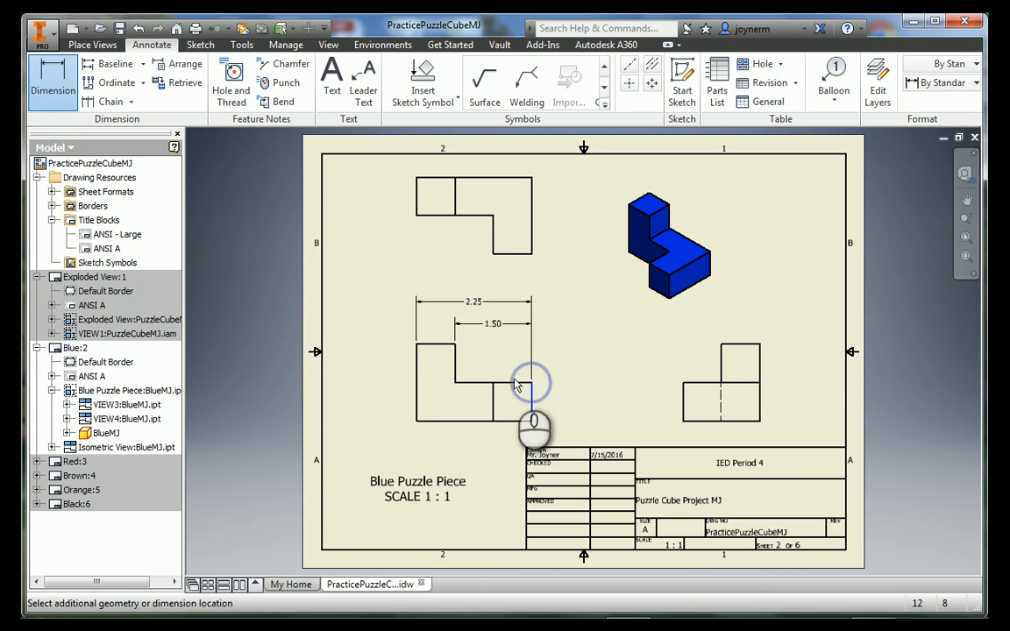
{"action": "left_click", "coordinate": [493, 382]}
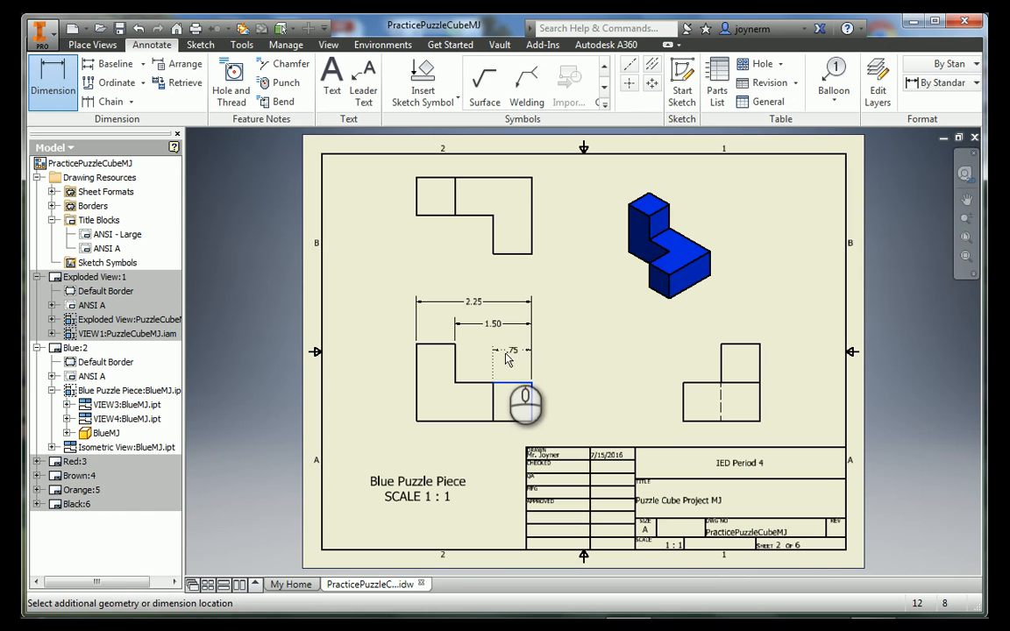
{"action": "left_click", "coordinate": [511, 352]}
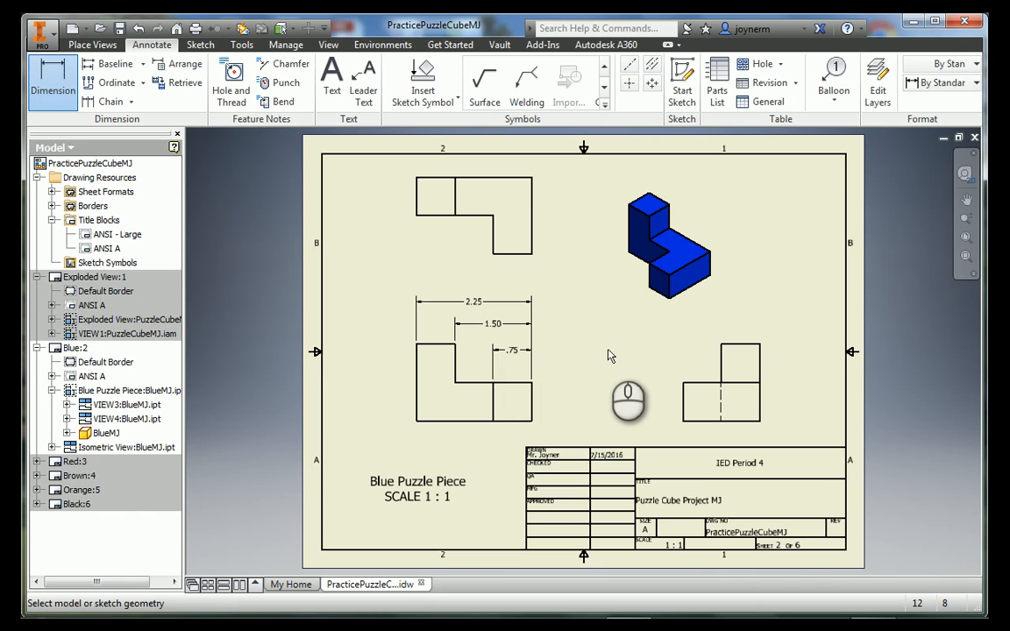
{"action": "key", "text": "Escape"}
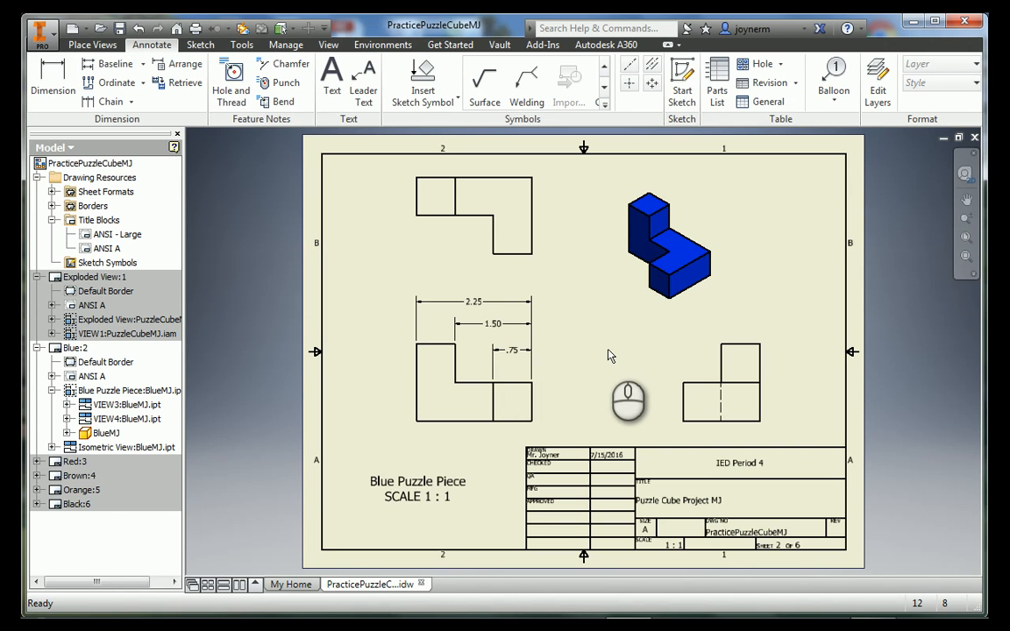
Dimension the height of the end block in the front view, placing the dimension just beside the view.
{"action": "left_click", "coordinate": [489, 309]}
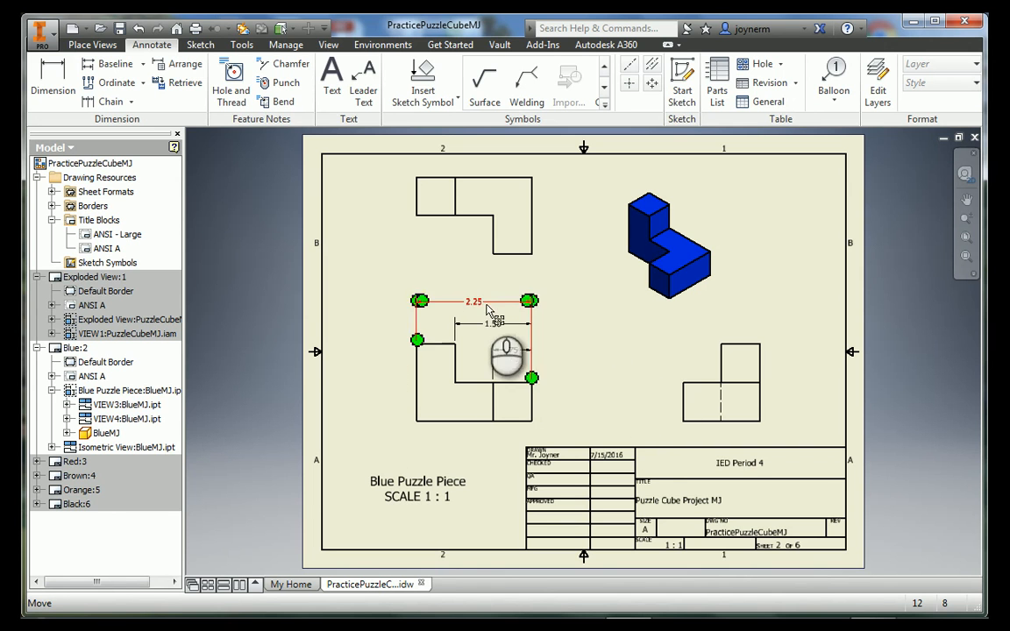
{"action": "left_click", "coordinate": [70, 82]}
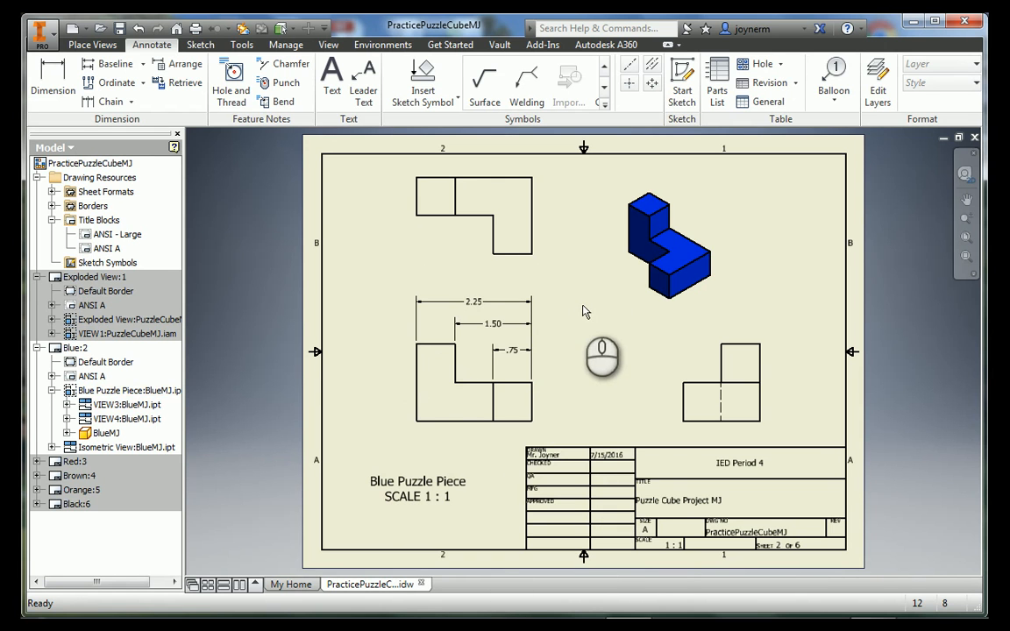
{"action": "right_click", "coordinate": [586, 383]}
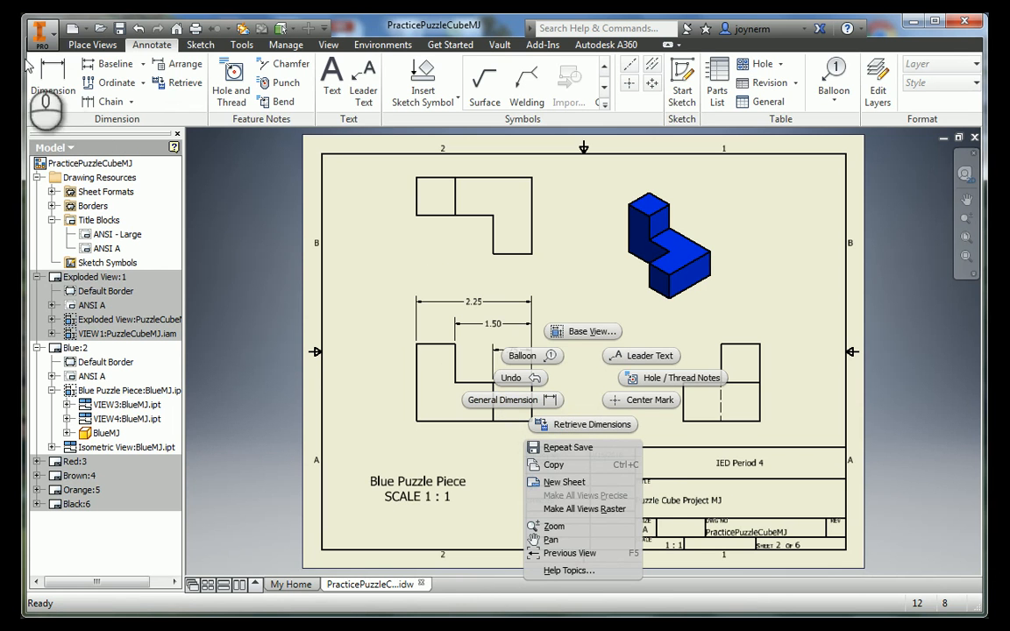
{"action": "left_click", "coordinate": [532, 409]}
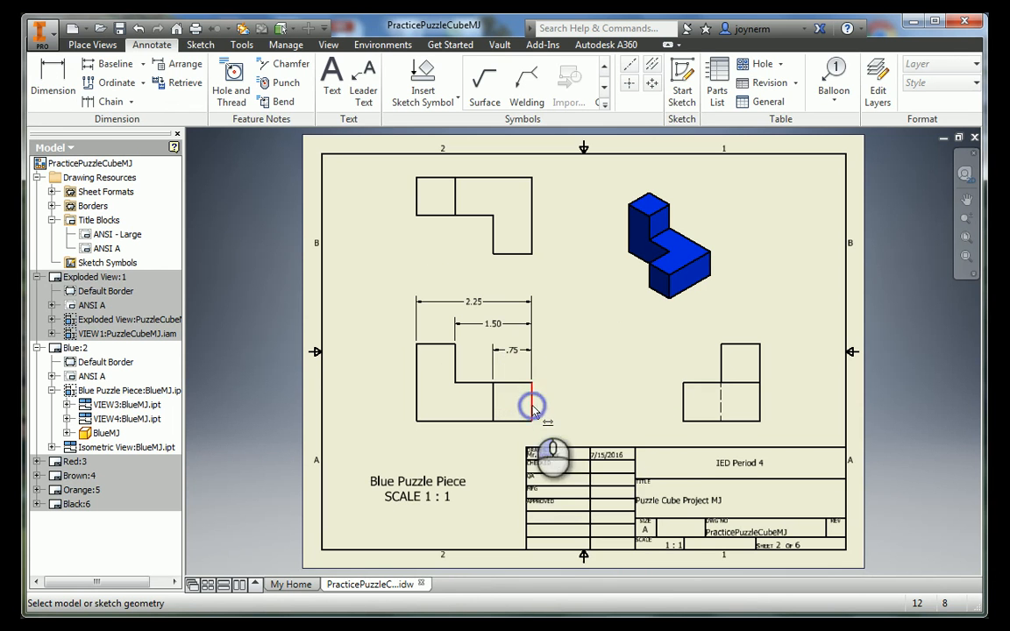
{"action": "left_click", "coordinate": [529, 386]}
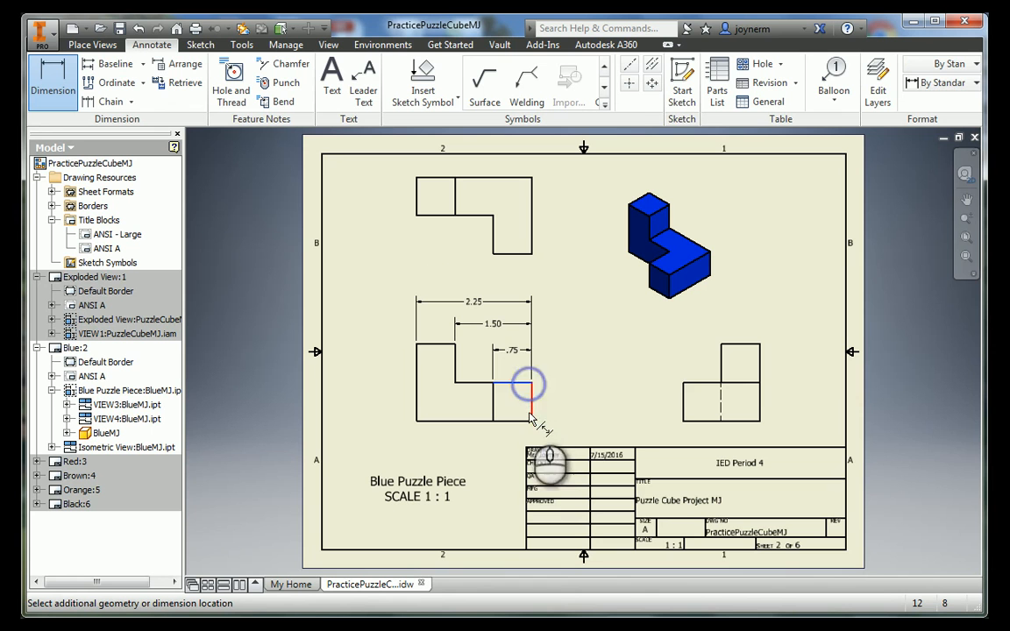
{"action": "left_click", "coordinate": [531, 420]}
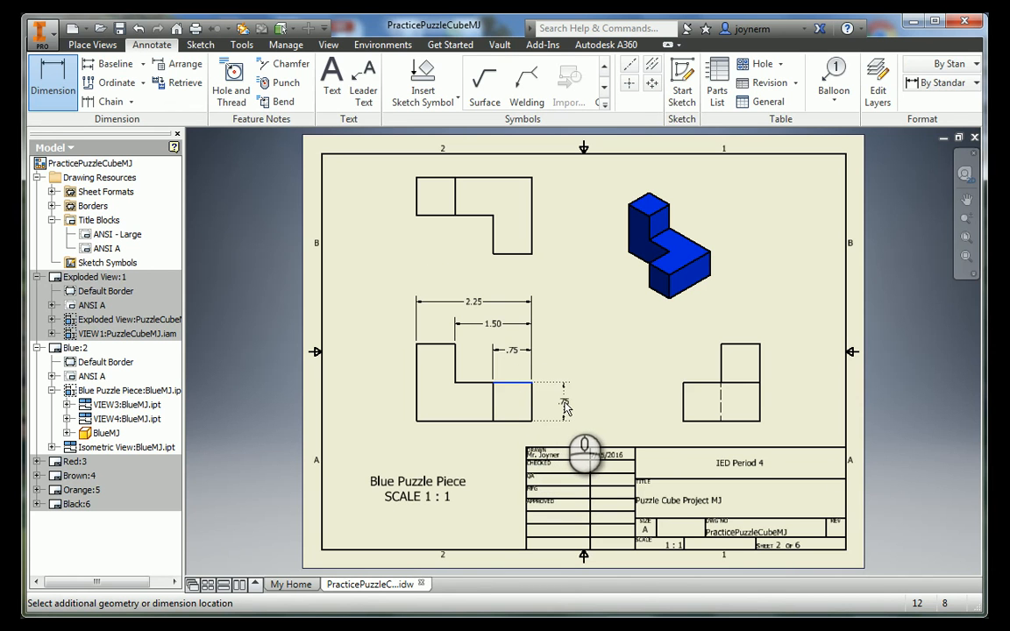
{"action": "left_click", "coordinate": [550, 403]}
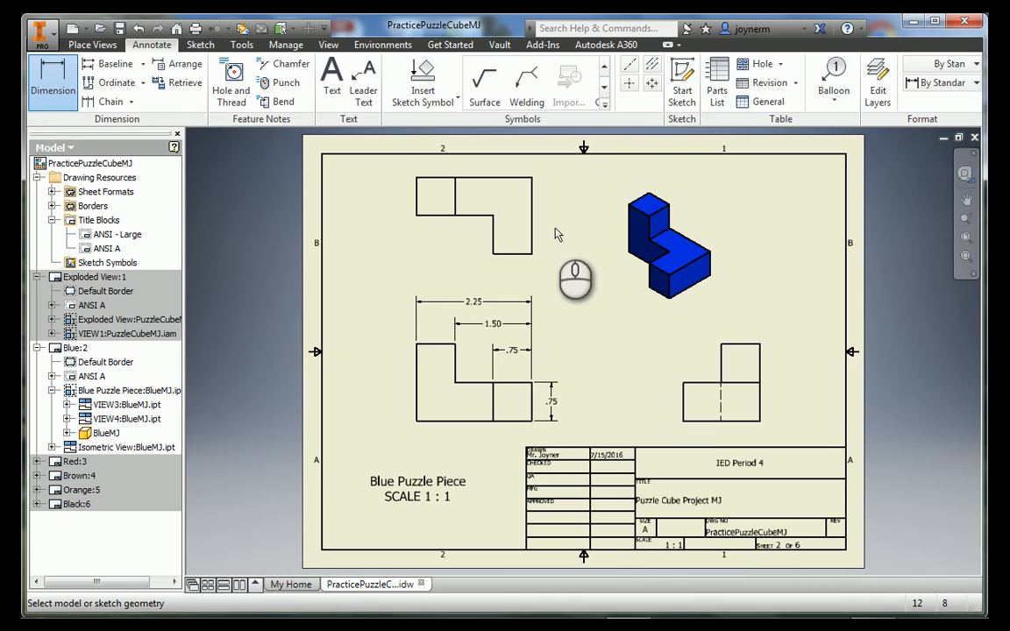
Dimension the overall depth of the blue piece's top view, placing it between the top and isometric views.
{"action": "left_click", "coordinate": [54, 83]}
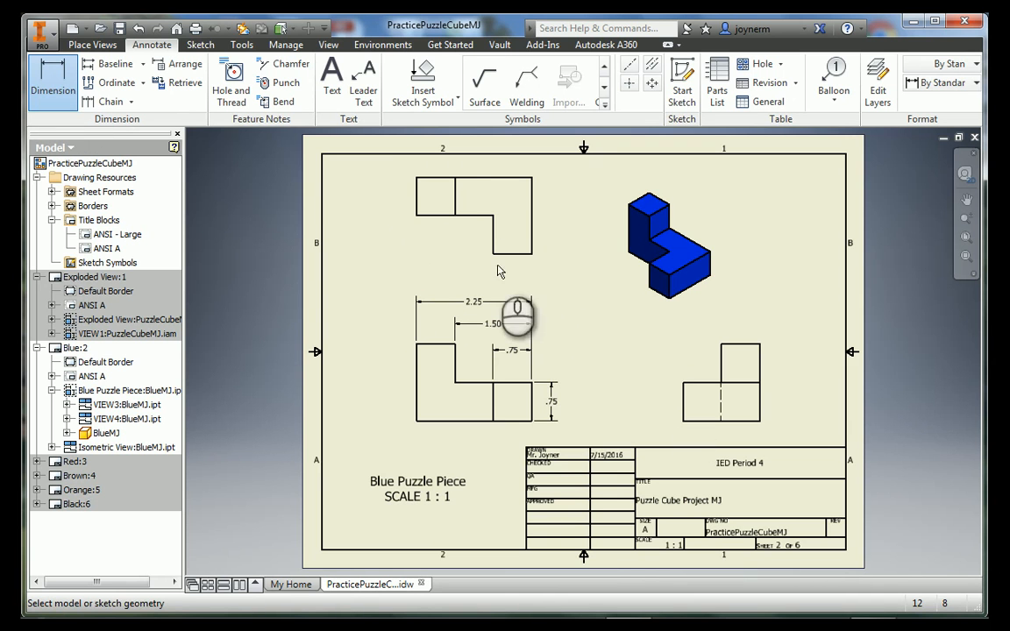
{"action": "left_click", "coordinate": [529, 259]}
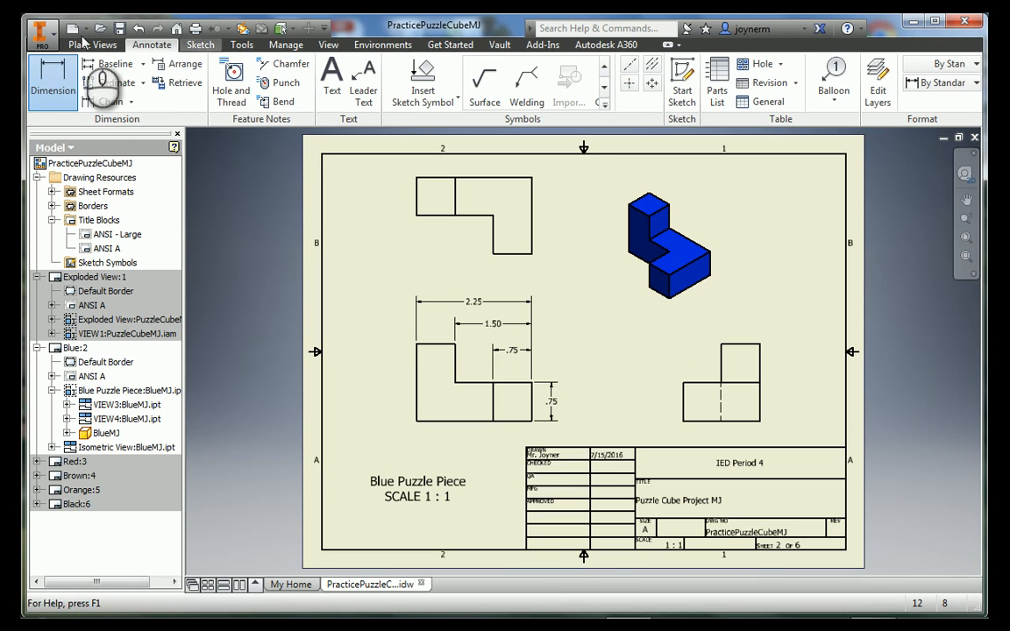
{"action": "left_click", "coordinate": [47, 81]}
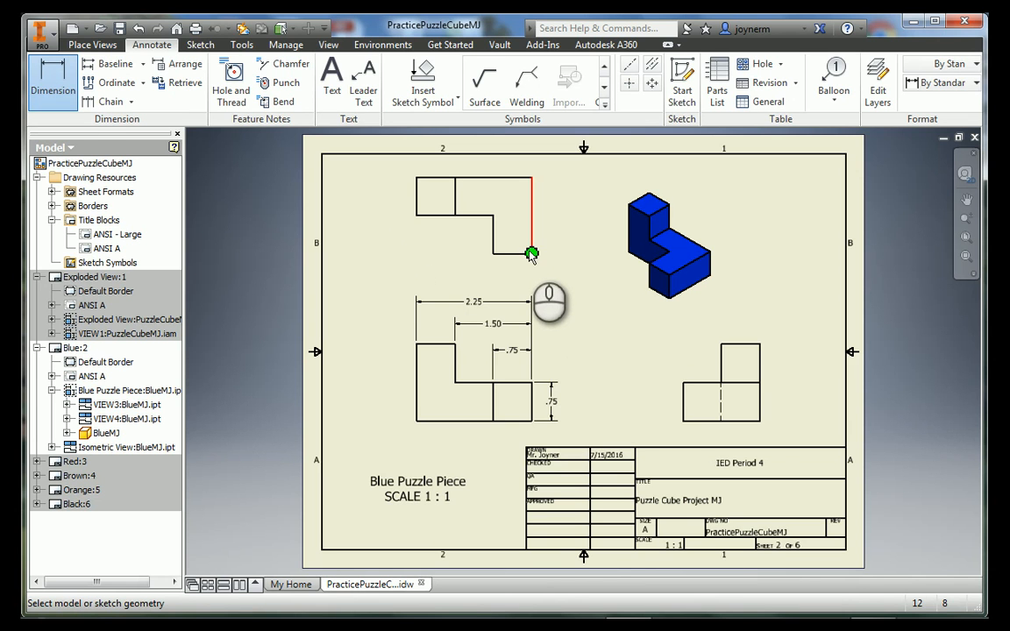
{"action": "left_click", "coordinate": [531, 253]}
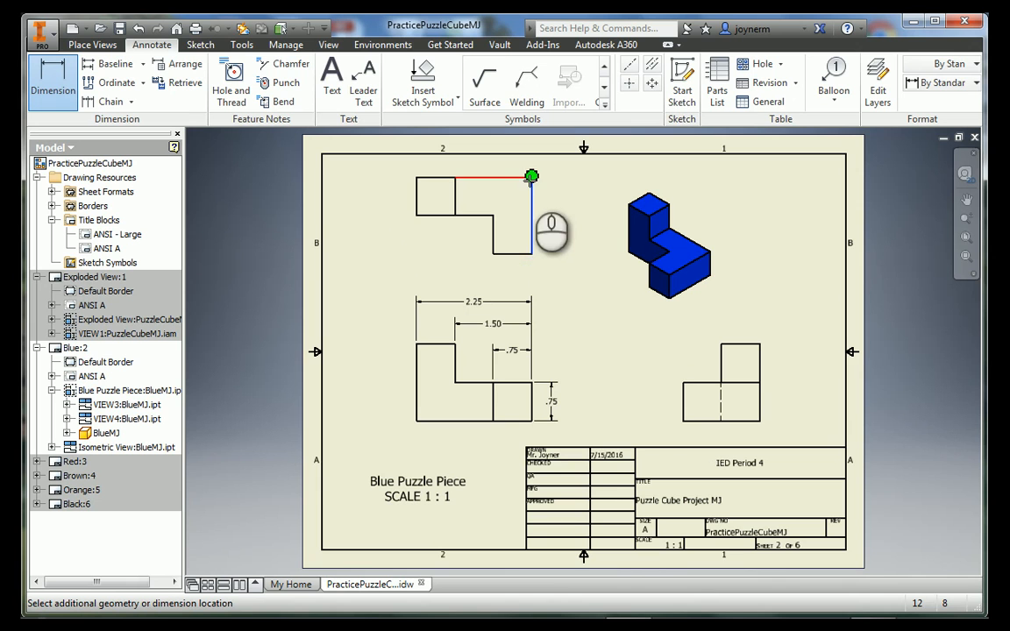
{"action": "left_click", "coordinate": [562, 202]}
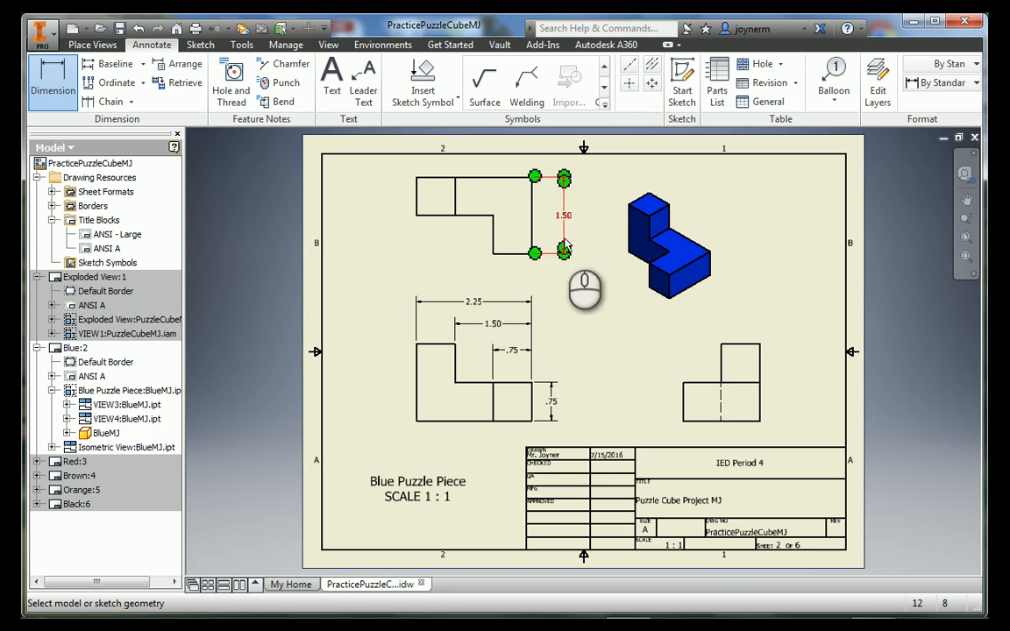
{"action": "right_click", "coordinate": [591, 324]}
{"action": "left_click", "coordinate": [645, 326]}
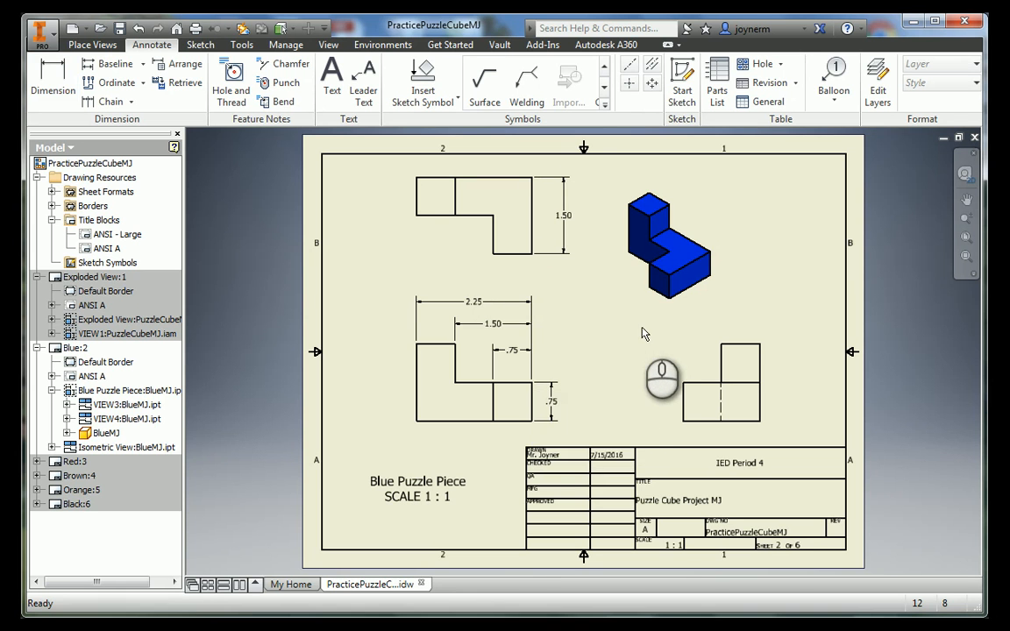
Move the top view's overall depth dimension slightly farther from the view to leave room for another dimension.
{"action": "right_click", "coordinate": [597, 339]}
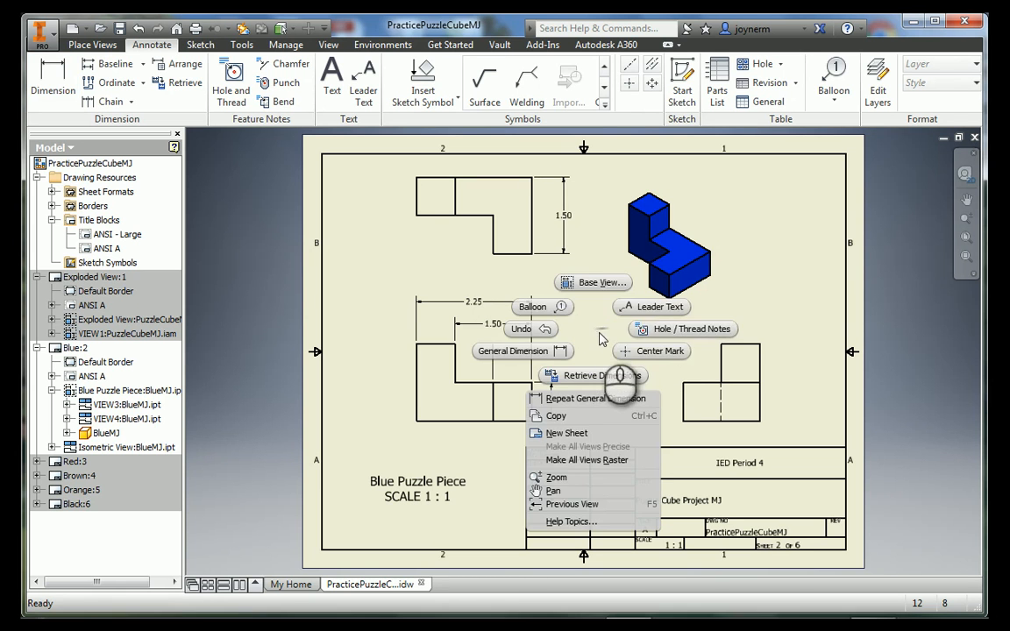
{"action": "left_click", "coordinate": [619, 377]}
{"action": "left_click", "coordinate": [563, 215]}
{"action": "left_click_drag", "start_coordinate": [564, 216], "coordinate": [581, 222]}
{"action": "left_click", "coordinate": [613, 327]}
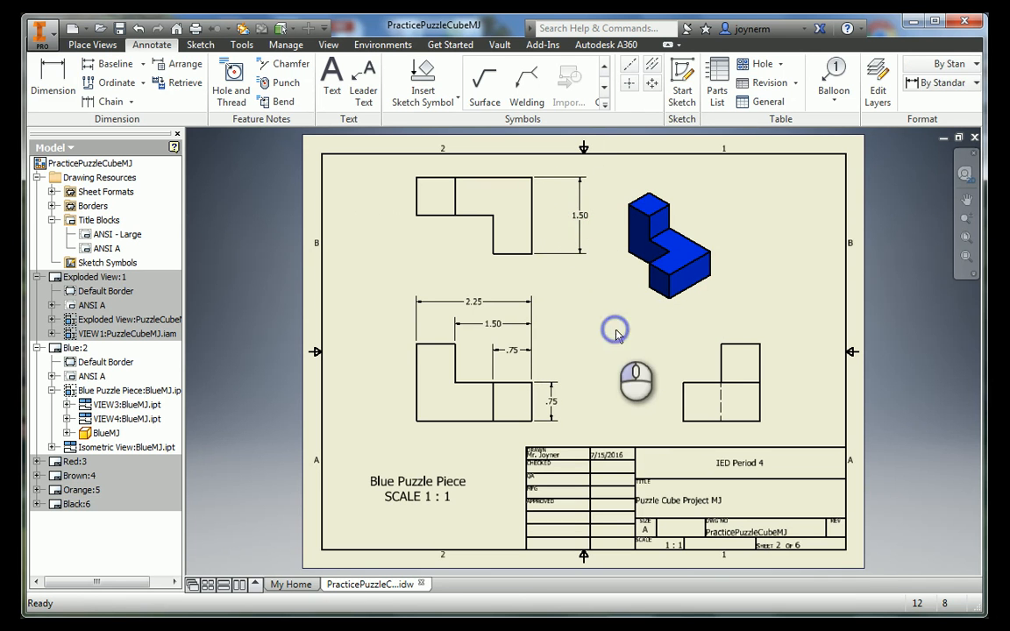
Dimension the depth of the top view's long arm, placing it between the view and the overall depth dimension.
{"action": "left_click", "coordinate": [452, 206]}
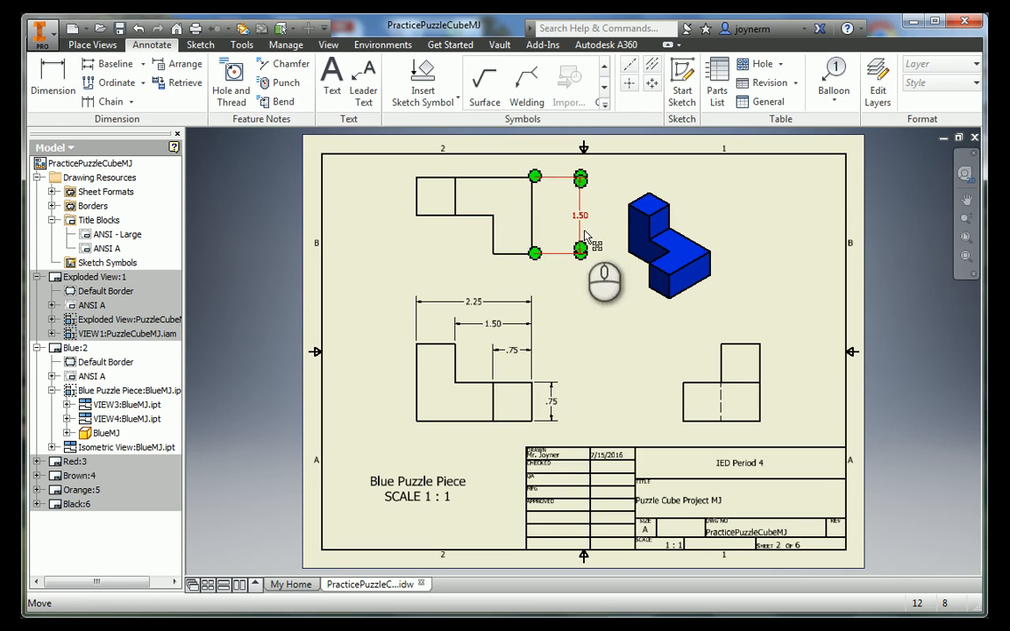
{"action": "right_click", "coordinate": [584, 299]}
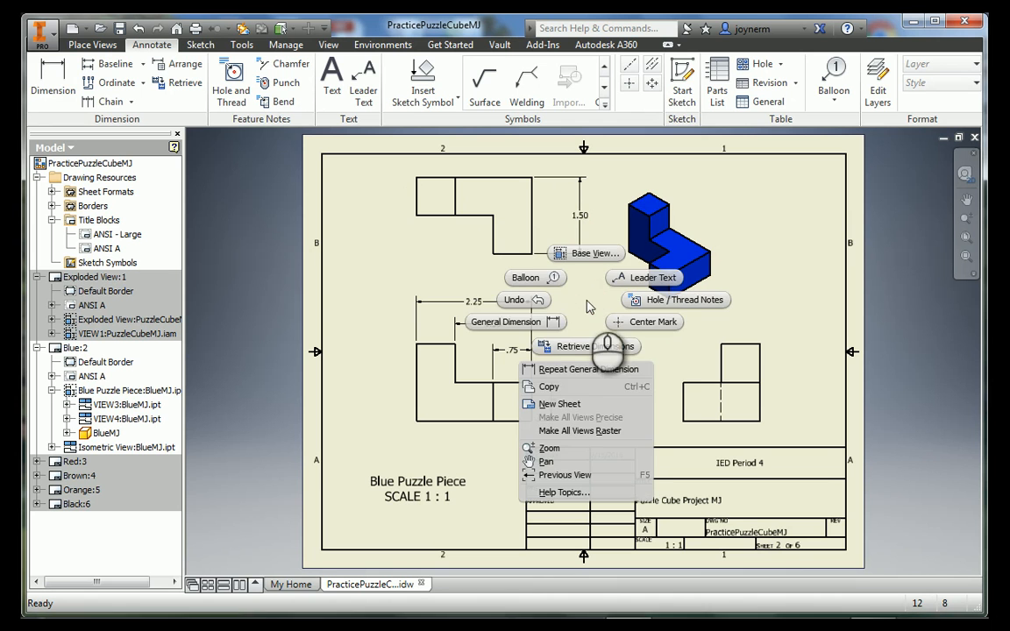
{"action": "left_click", "coordinate": [553, 324]}
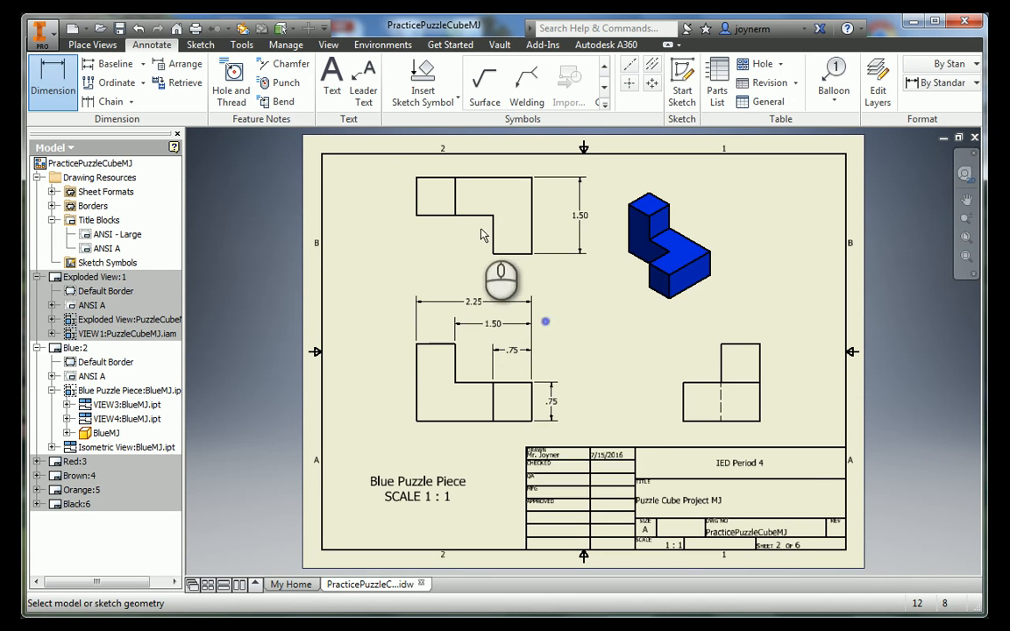
{"action": "left_click", "coordinate": [482, 215]}
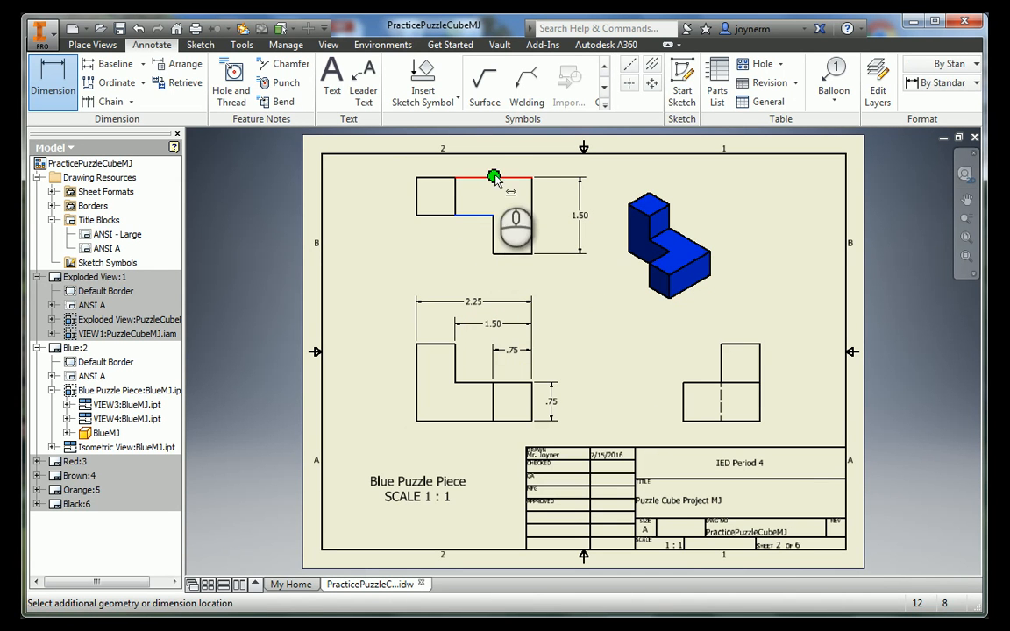
{"action": "left_click", "coordinate": [493, 177]}
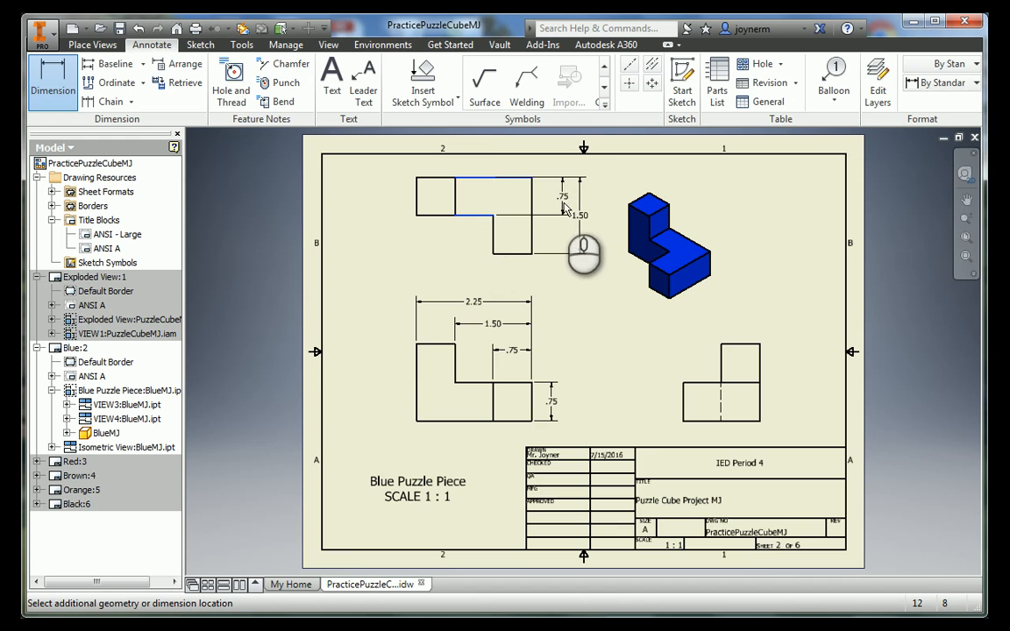
{"action": "left_click", "coordinate": [559, 208]}
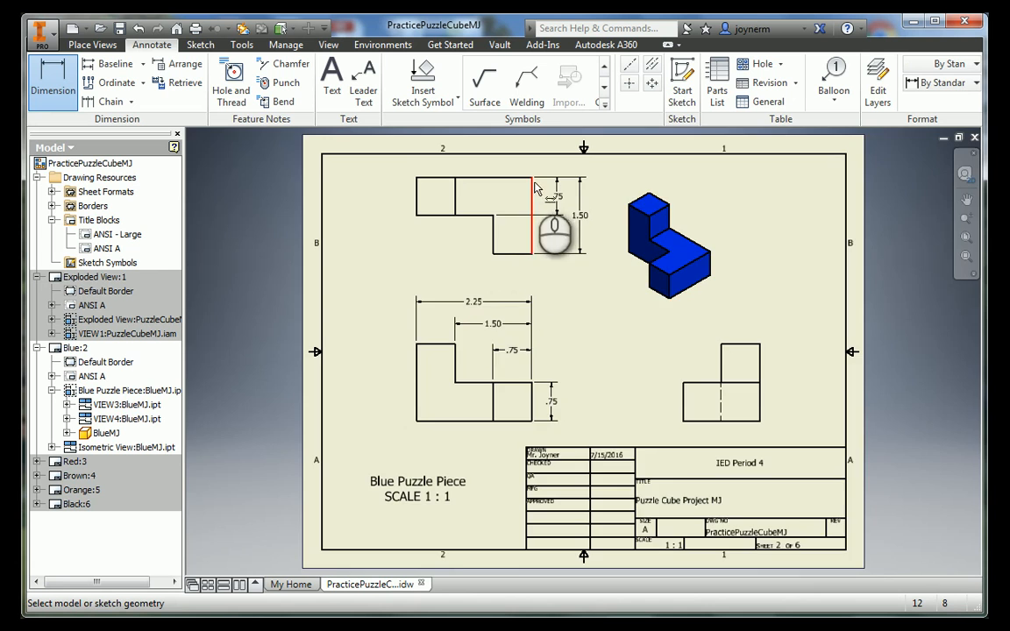
Examine the dimensions and extension lines on the blue piece's top and front views, and check the side view.
{"action": "scroll", "coordinate": [537, 189], "scroll_direction": "up", "scroll_amount": 5}
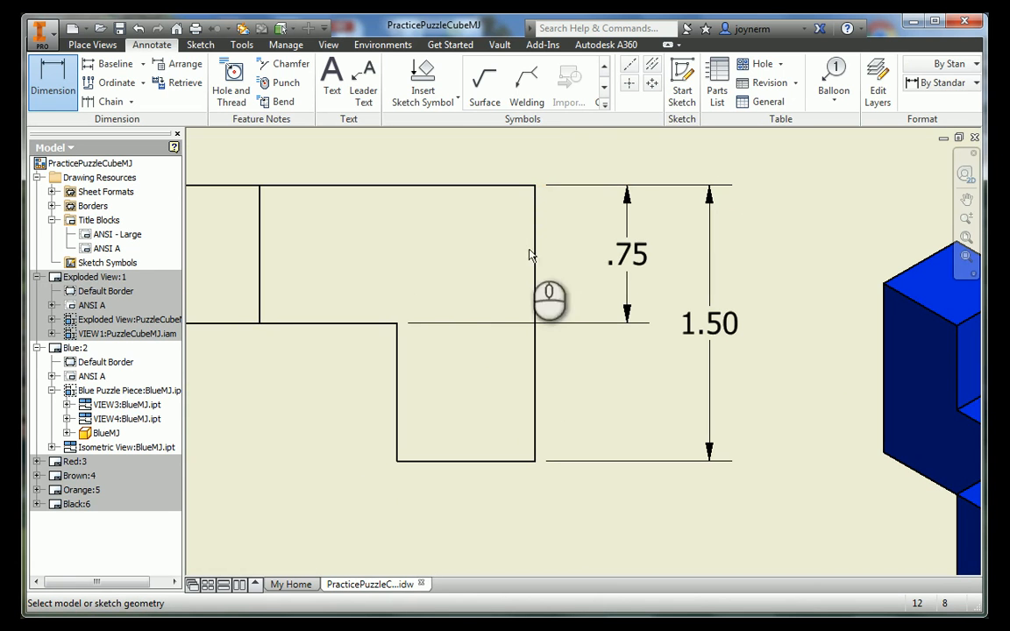
{"action": "scroll", "coordinate": [510, 343], "scroll_direction": "down", "scroll_amount": 4}
{"action": "mouse_move", "coordinate": [526, 412]}
{"action": "middle_mouse_down"}
{"action": "mouse_move", "coordinate": [534, 489]}
{"action": "mouse_move", "coordinate": [541, 354]}
{"action": "middle_mouse_up"}
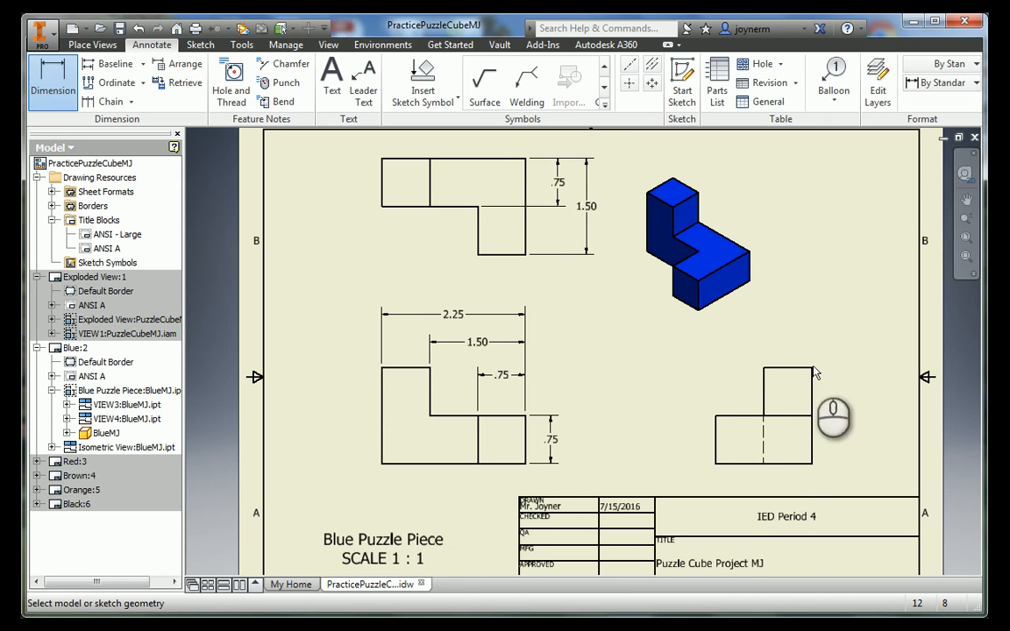
{"action": "left_click", "coordinate": [762, 399]}
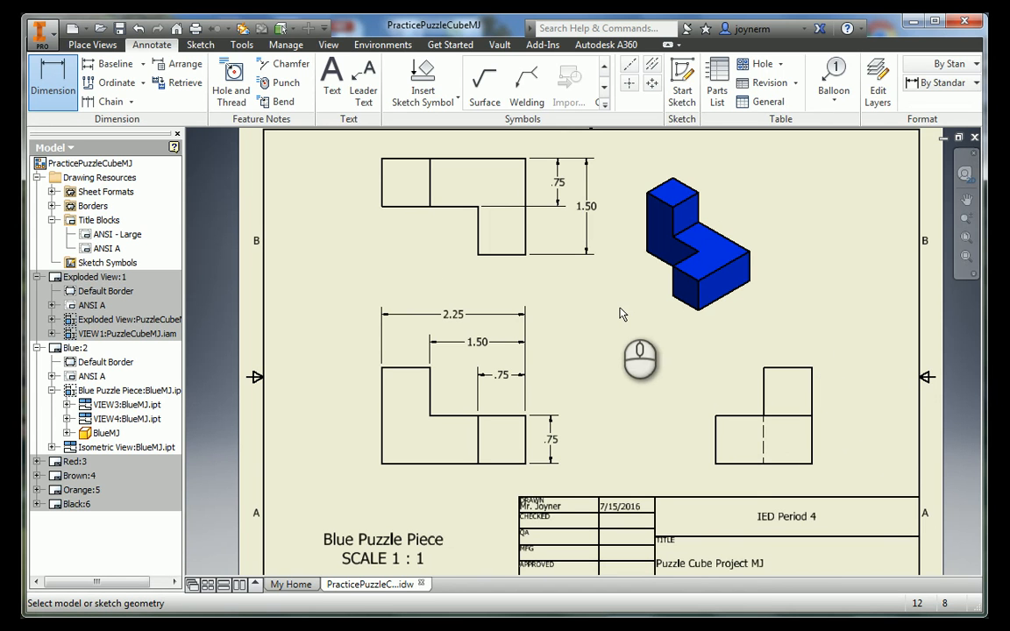
{"action": "key", "text": "Escape"}
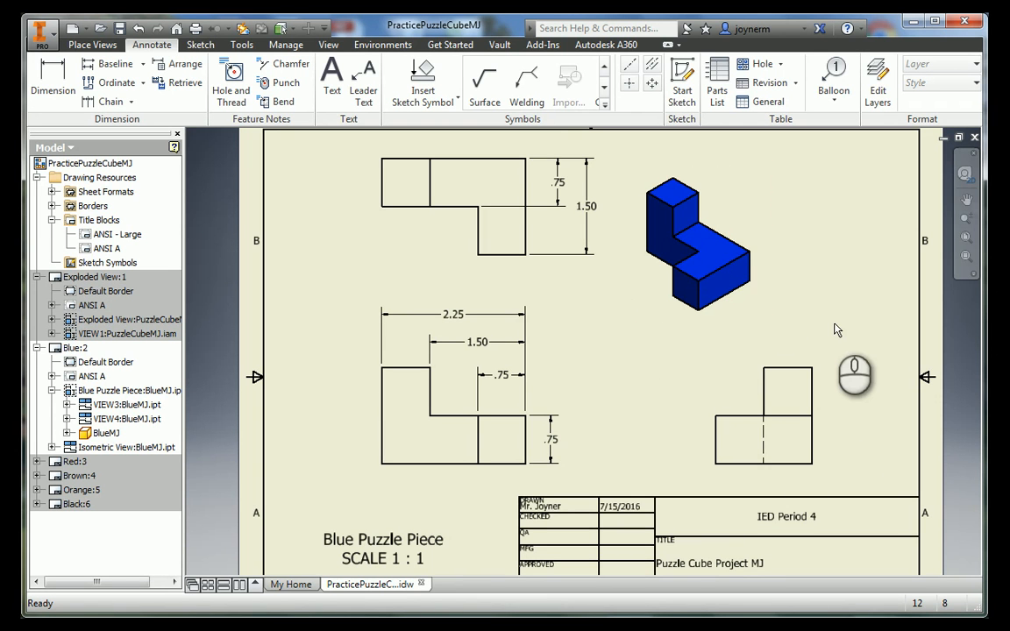
{"action": "scroll", "coordinate": [843, 332], "scroll_direction": "down", "scroll_amount": 3}
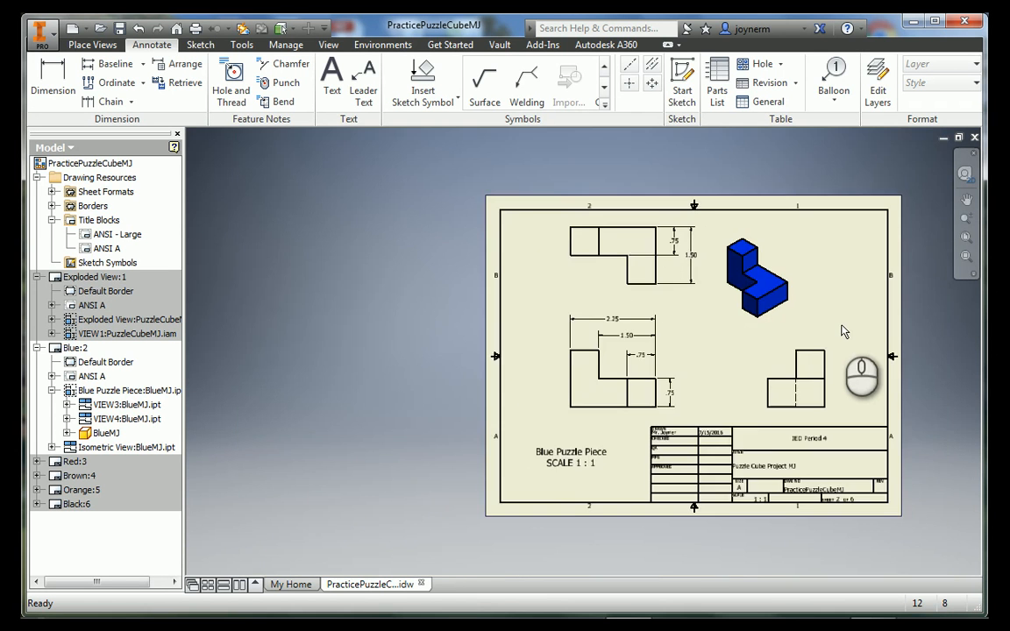
{"action": "scroll", "coordinate": [845, 331], "scroll_direction": "up", "scroll_amount": 4}
{"action": "mouse_move", "coordinate": [842, 328]}
{"action": "middle_mouse_down"}
{"action": "mouse_move", "coordinate": [847, 297]}
{"action": "mouse_move", "coordinate": [903, 276]}
{"action": "middle_mouse_up"}
{"action": "scroll", "coordinate": [794, 303], "scroll_direction": "down", "scroll_amount": 3}
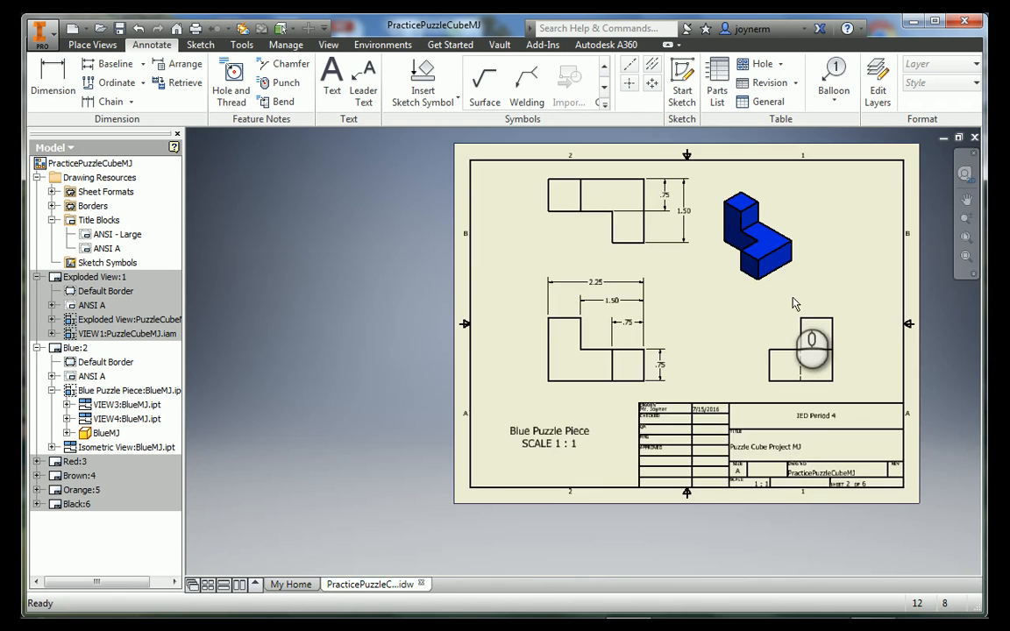
{"action": "mouse_move", "coordinate": [802, 295]}
{"action": "middle_mouse_down"}
{"action": "mouse_move", "coordinate": [690, 300]}
{"action": "mouse_move", "coordinate": [728, 333]}
{"action": "middle_mouse_up"}
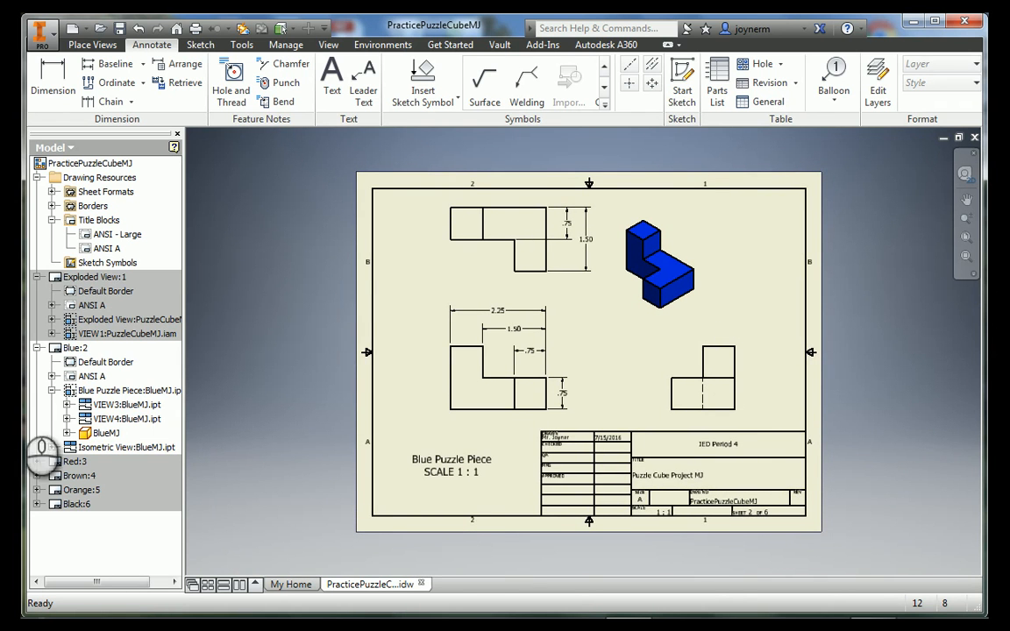
Collapse the Blue sheet's contents, expand the Red sheet and make it the active sheet.
{"action": "left_click", "coordinate": [37, 348]}
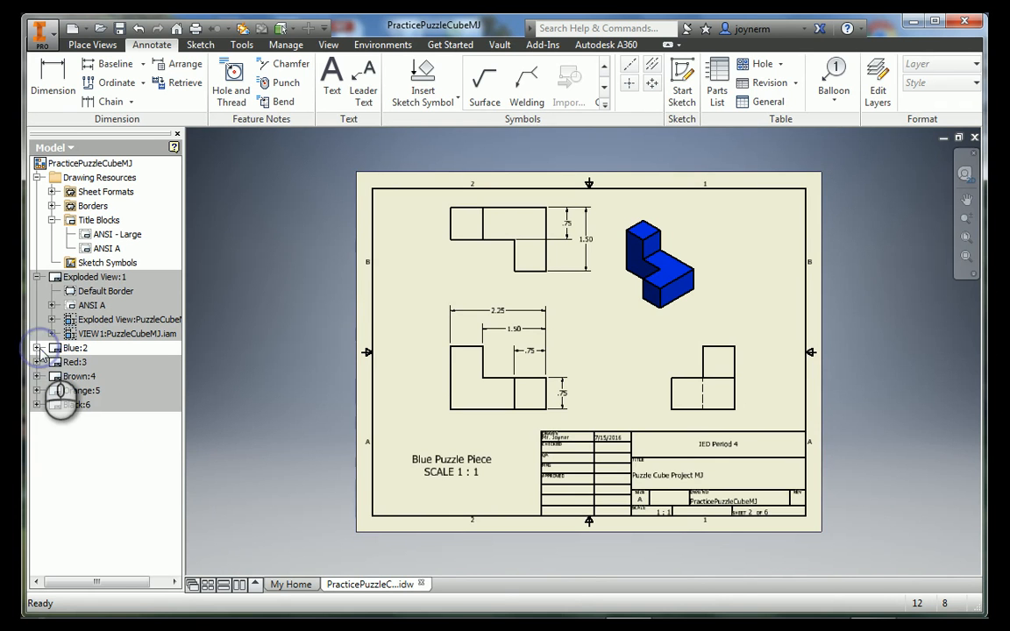
{"action": "left_click", "coordinate": [37, 362]}
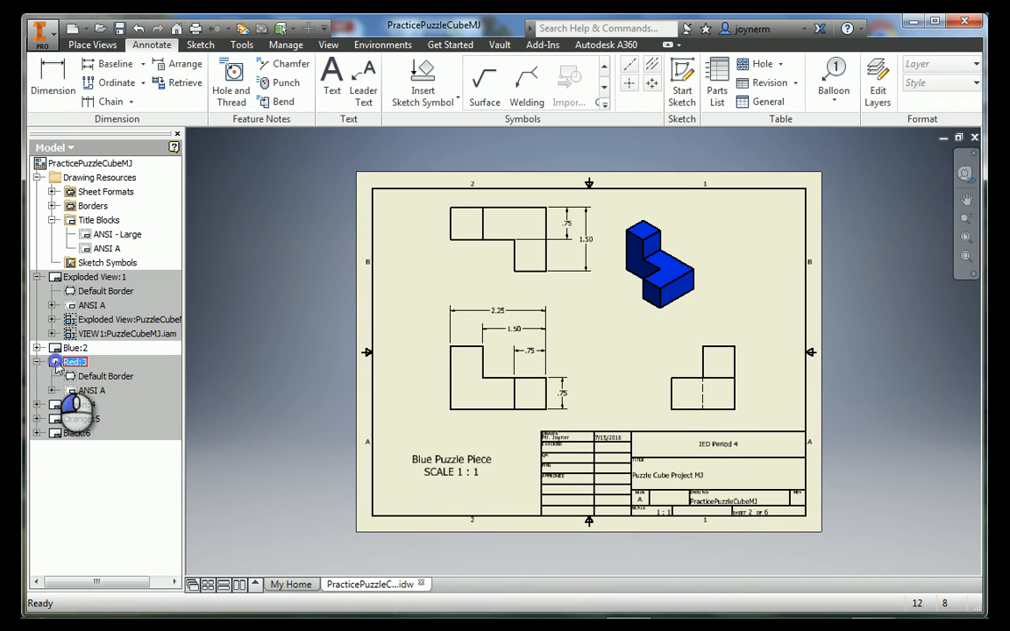
{"action": "double_click", "coordinate": [58, 364]}
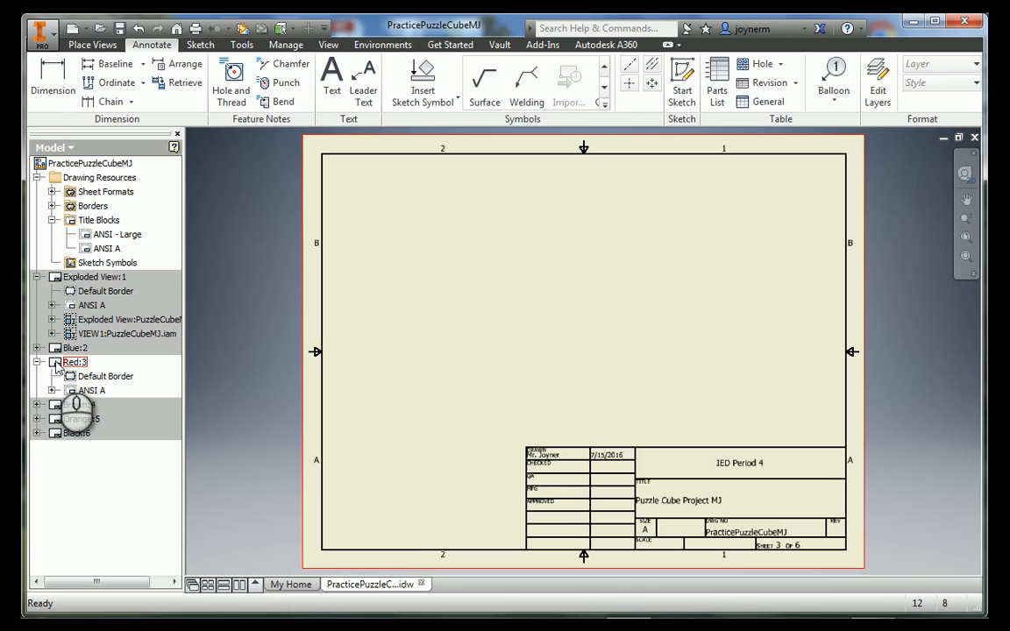